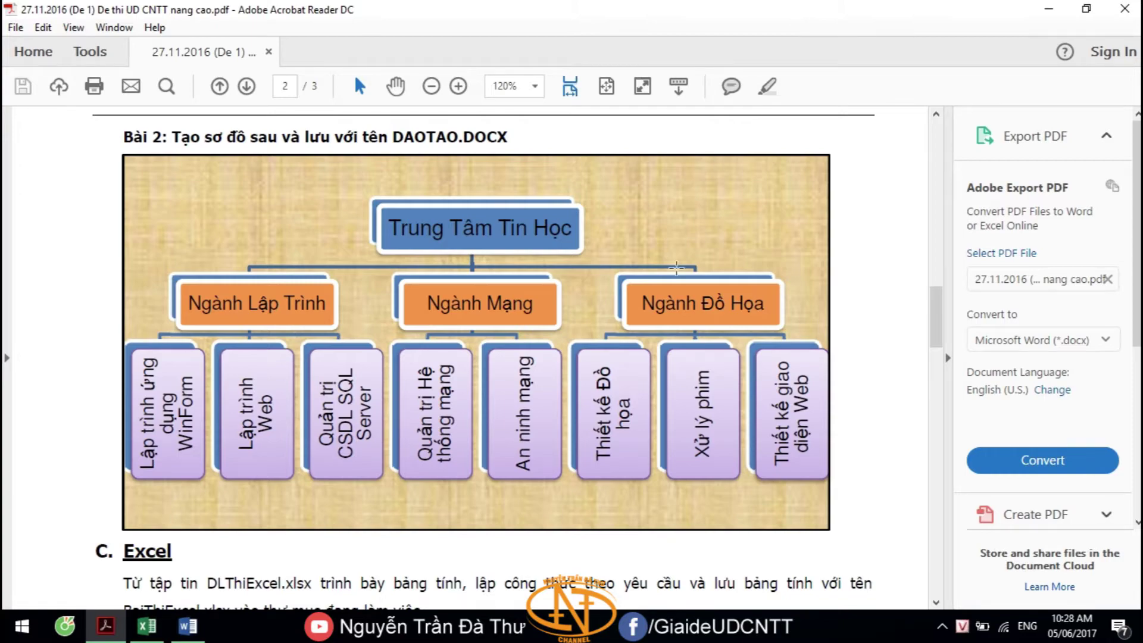
- Scroll through the PHIẾU GIAO HÀNG exercise PDF to Bài 1
{"action": "scroll", "coordinate": [678, 265], "scroll_direction": "up", "scroll_amount": 3}
{"action": "scroll", "coordinate": [679, 265], "scroll_direction": "up", "scroll_amount": 2}
{"action": "scroll", "coordinate": [679, 266], "scroll_direction": "up", "scroll_amount": 4}
{"action": "scroll", "coordinate": [678, 266], "scroll_direction": "up", "scroll_amount": 1}
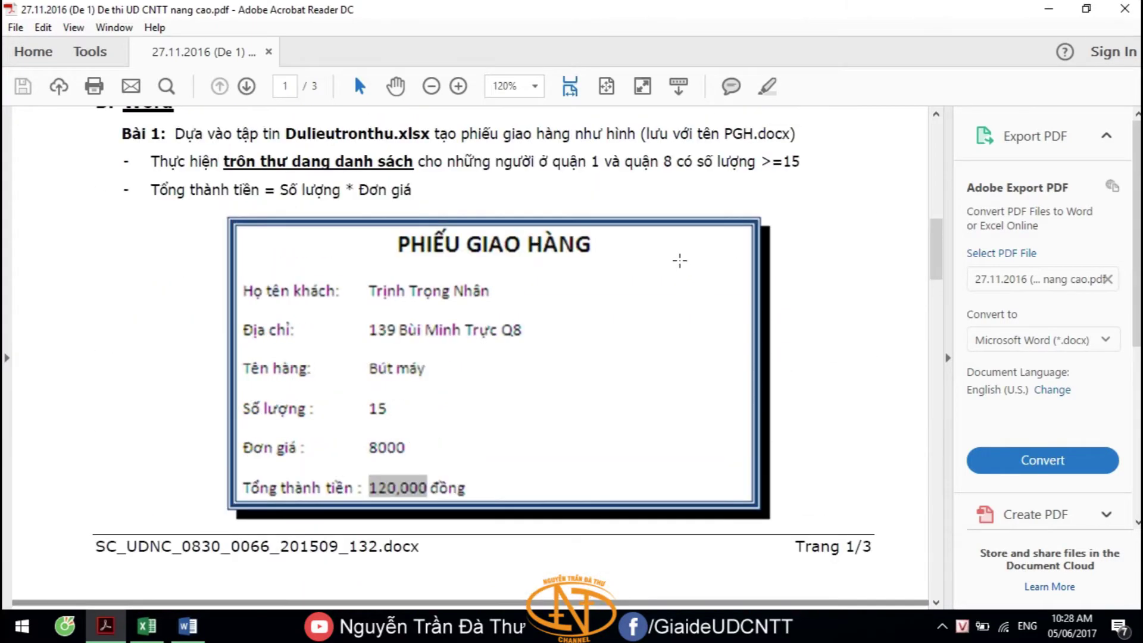
{"action": "scroll", "coordinate": [683, 256], "scroll_direction": "down", "scroll_amount": 3}
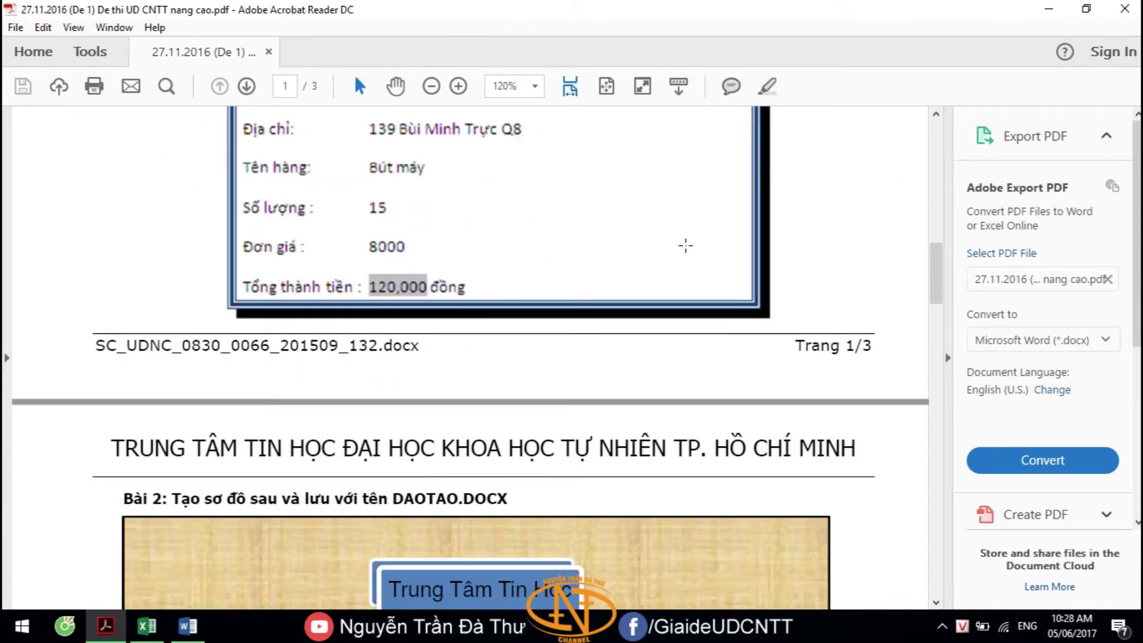
{"action": "scroll", "coordinate": [686, 245], "scroll_direction": "up", "scroll_amount": 2}
{"action": "scroll", "coordinate": [686, 245], "scroll_direction": "down", "scroll_amount": 5}
{"action": "scroll", "coordinate": [686, 248], "scroll_direction": "down", "scroll_amount": 3}
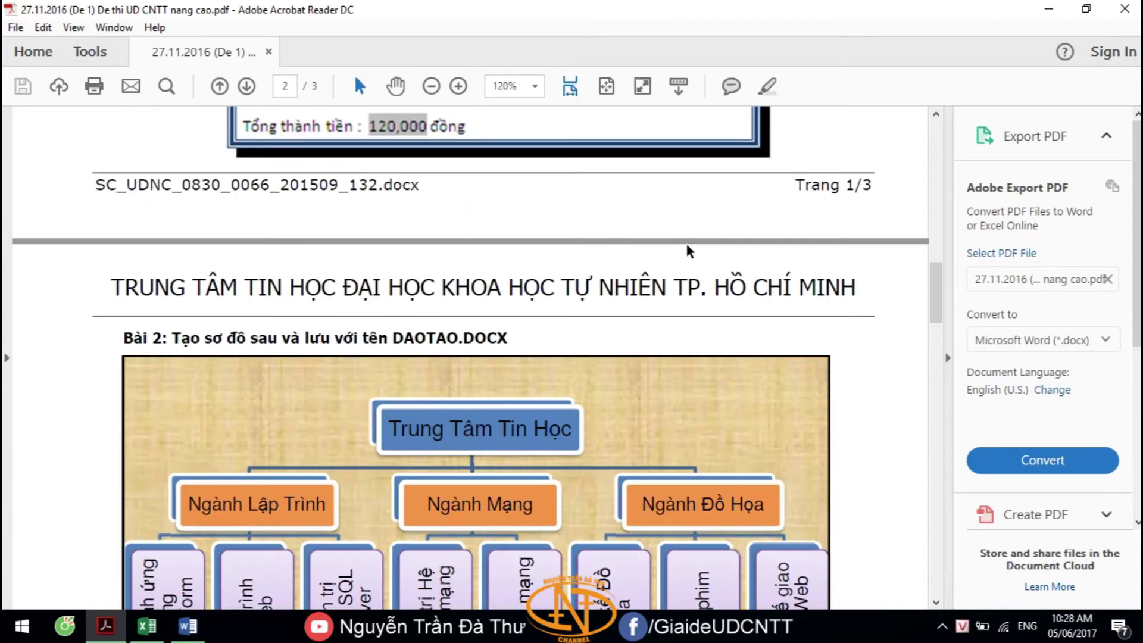
{"action": "scroll", "coordinate": [686, 260], "scroll_direction": "down", "scroll_amount": 1}
{"action": "scroll", "coordinate": [686, 256], "scroll_direction": "up", "scroll_amount": 5}
{"action": "scroll", "coordinate": [687, 250], "scroll_direction": "up", "scroll_amount": 4}
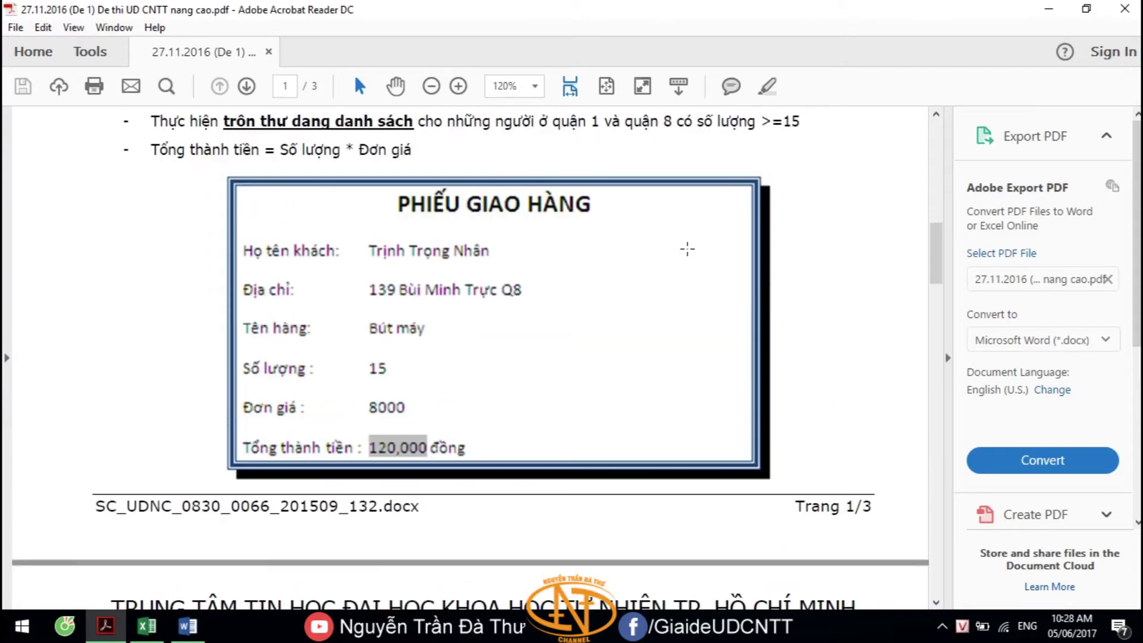
{"action": "scroll", "coordinate": [688, 249], "scroll_direction": "up", "scroll_amount": 1}
{"action": "scroll", "coordinate": [687, 248], "scroll_direction": "up", "scroll_amount": 1}
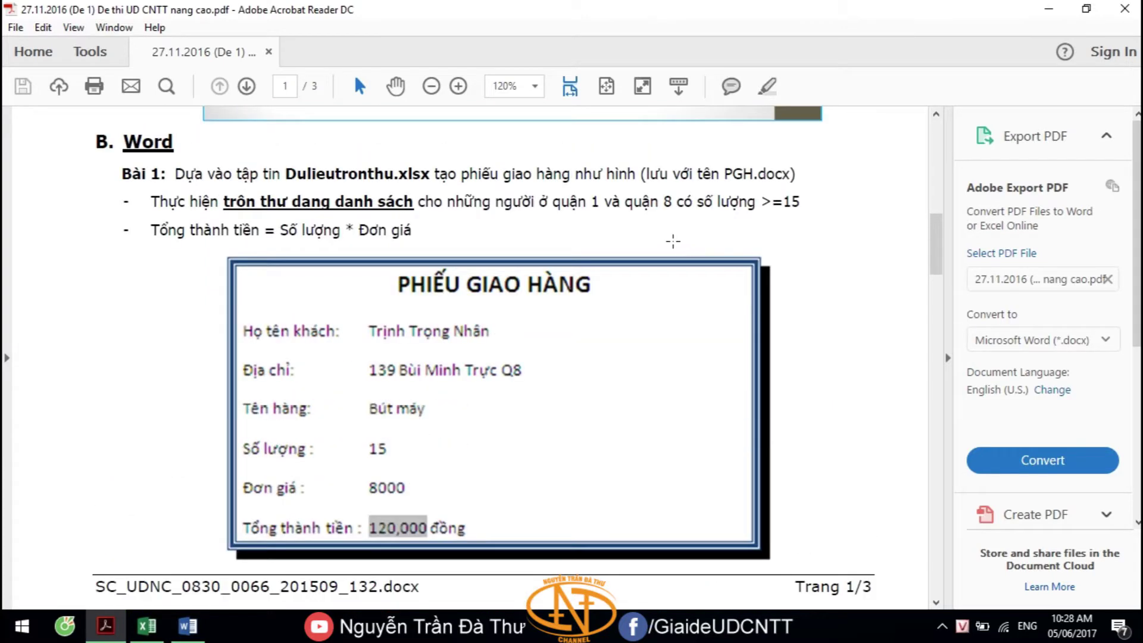
- Select the file name Dulieutronthu.xlsx, then bring that workbook up in Excel and select its header row
{"action": "left_click_drag", "start_coordinate": [284, 174], "coordinate": [424, 173]}
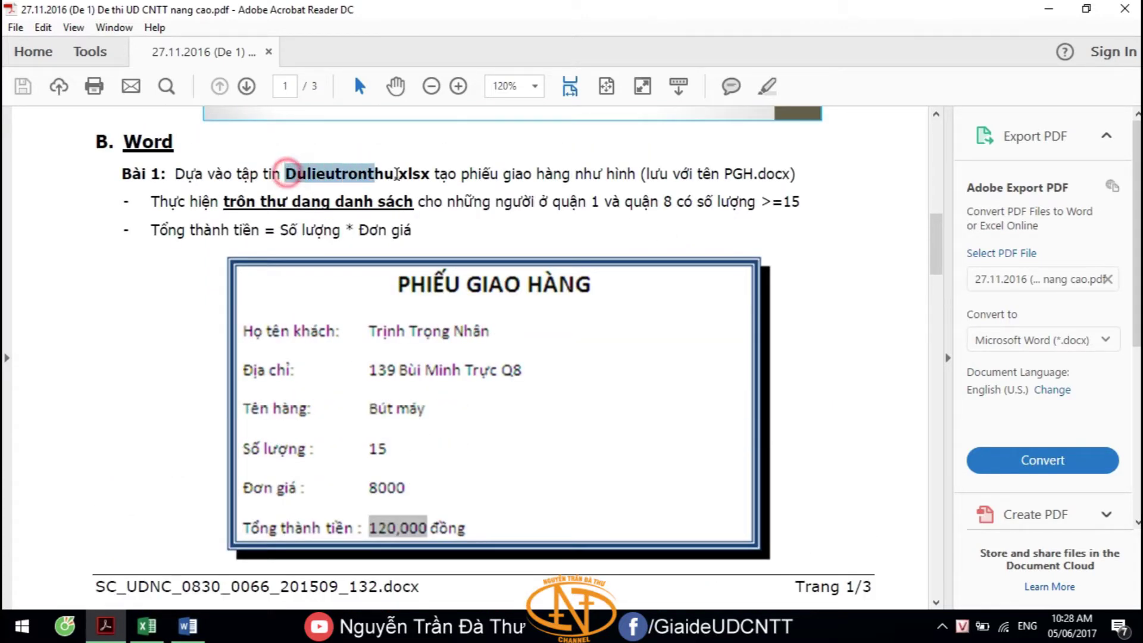
{"action": "left_click", "coordinate": [145, 626]}
{"action": "left_click_drag", "start_coordinate": [98, 199], "coordinate": [625, 203]}
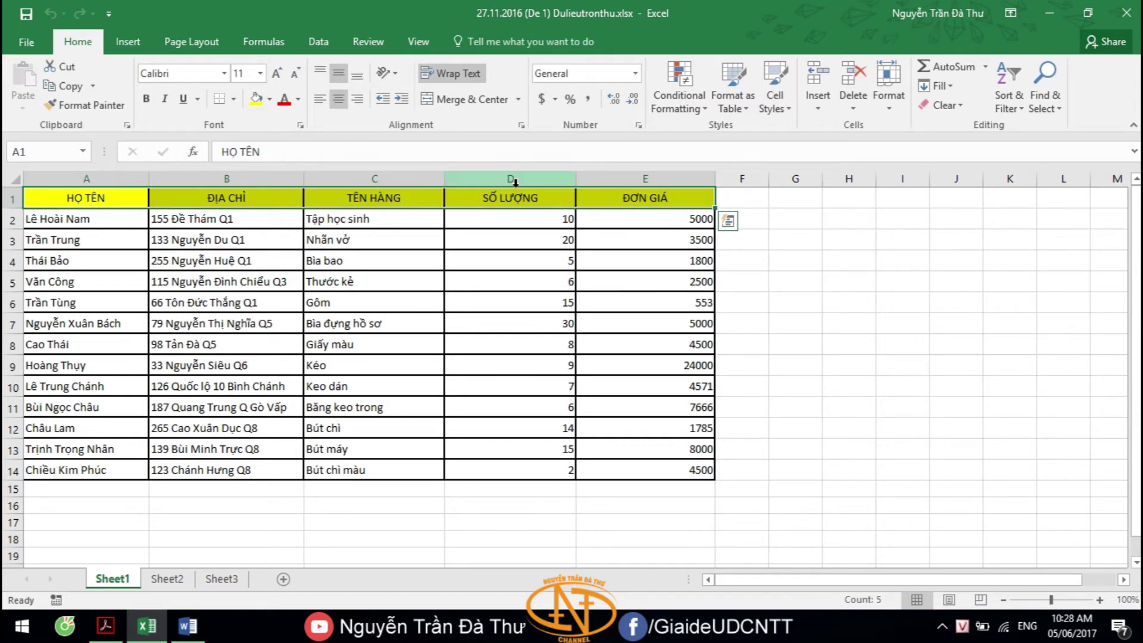
- Close the Excel workbook and switch back to the other open window
{"action": "left_click", "coordinate": [1127, 13]}
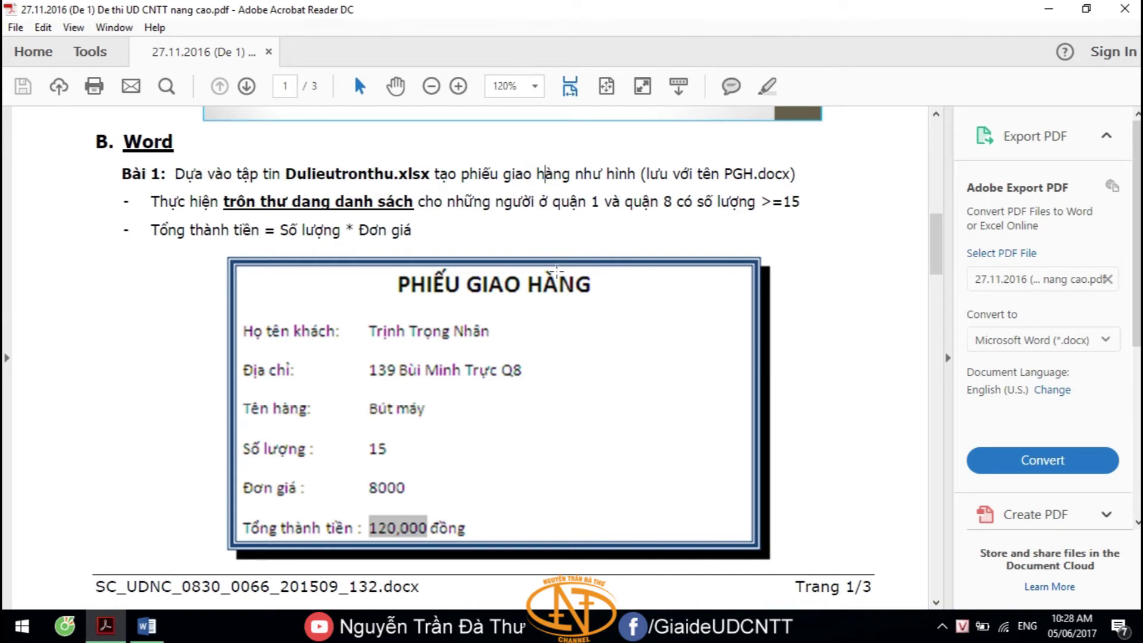
{"action": "key", "text": "alt+Tab"}
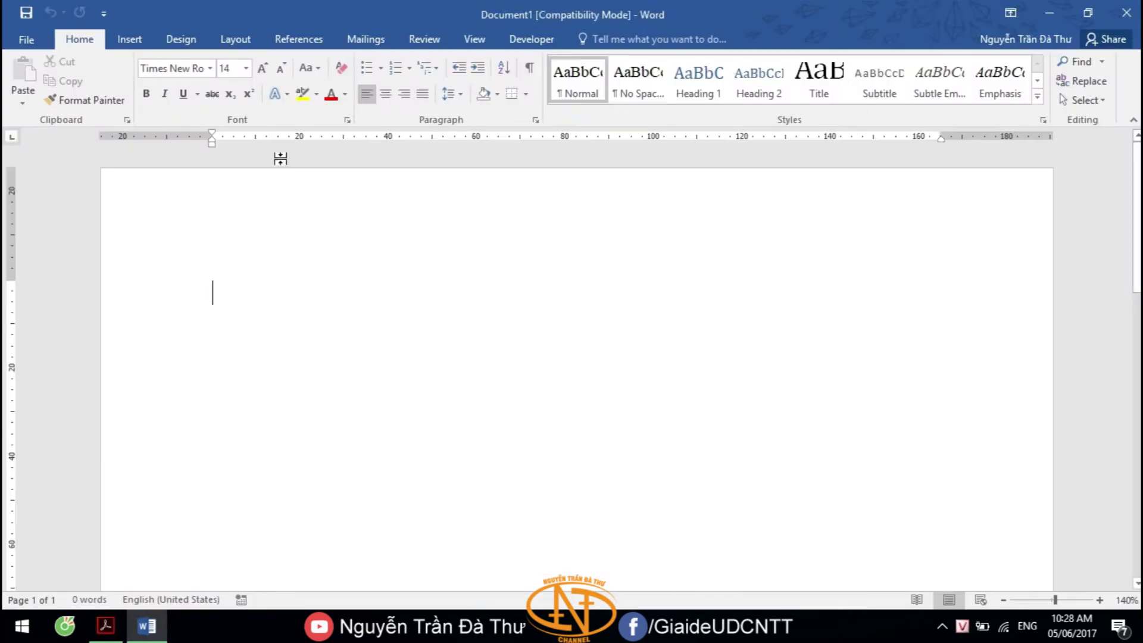
- Save the blank document as PGH.docx in the newest format, and centre the first line
{"action": "left_click", "coordinate": [26, 13]}
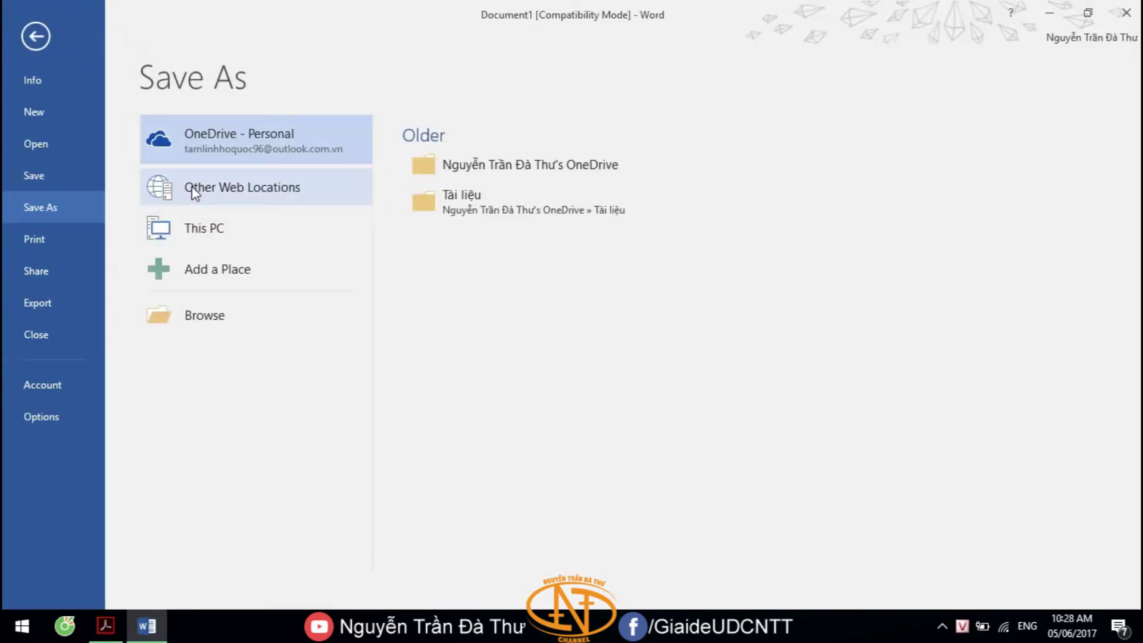
{"action": "double_click", "coordinate": [272, 230]}
{"action": "type", "text": "PGH"}
{"action": "key", "text": "Return"}
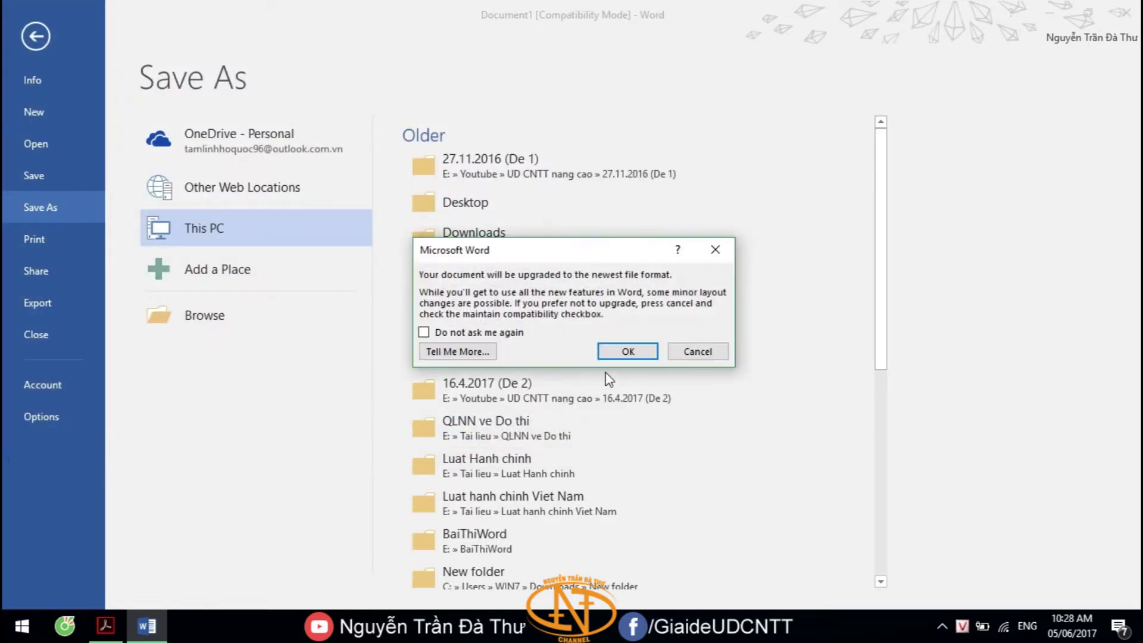
{"action": "left_click", "coordinate": [627, 353]}
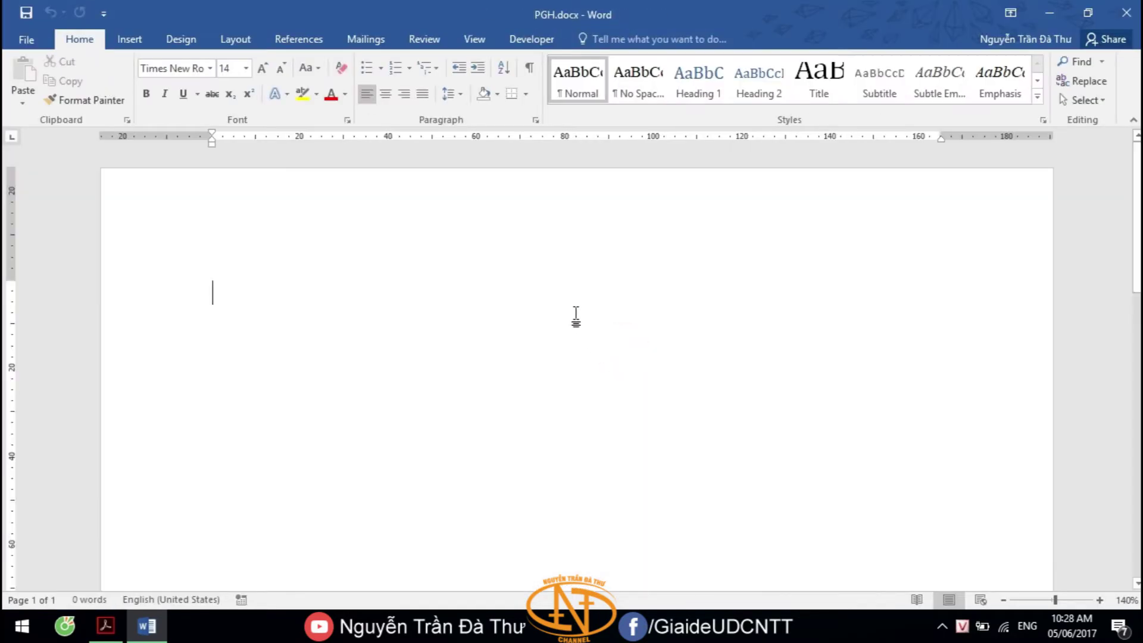
{"action": "key", "text": "ctrl+e"}
- Type the bold title 'PHIẾU GIAO HÀNG' and start a justified line beneath it
{"action": "type", "text": "PHIẾU GIAO HÀNG"}
{"action": "left_click_drag", "start_coordinate": [470, 298], "coordinate": [679, 280]}
{"action": "key", "text": "ctrl+b"}
{"action": "key", "text": "Return"}
{"action": "key", "text": "ctrl+j"}
- Enter the six labels, Họ tên khách: through Tổng thành tiền:, one per line, then select the block
{"action": "key", "text": "alt+Tab"}
{"action": "key", "text": "alt+Tab"}
{"action": "type", "text": "Họ tên khách:"}
{"action": "key", "text": "Return"}
{"action": "type", "text": "Địa chỉ:"}
{"action": "key", "text": "Return"}
{"action": "type", "text": "Tên hàng:"}
{"action": "key", "text": "Return"}
{"action": "type", "text": "Số lượng:"}
{"action": "key", "text": "Return"}
{"action": "type", "text": "Đơn giá:"}
{"action": "key", "text": "Return"}
{"action": "type", "text": "Tổng thành tiên:"}
{"action": "left_click", "coordinate": [468, 228]}
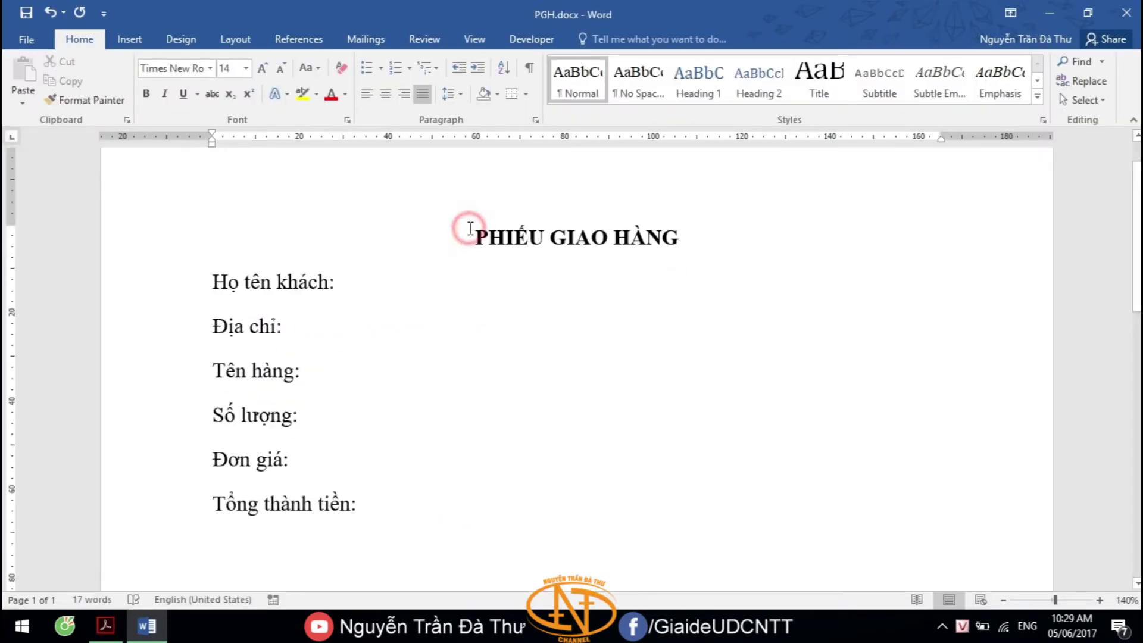
{"action": "mouse_move", "coordinate": [468, 228]}
{"action": "left_mouse_down"}
{"action": "mouse_move", "coordinate": [675, 487]}
{"action": "mouse_move", "coordinate": [671, 510]}
{"action": "left_mouse_up"}
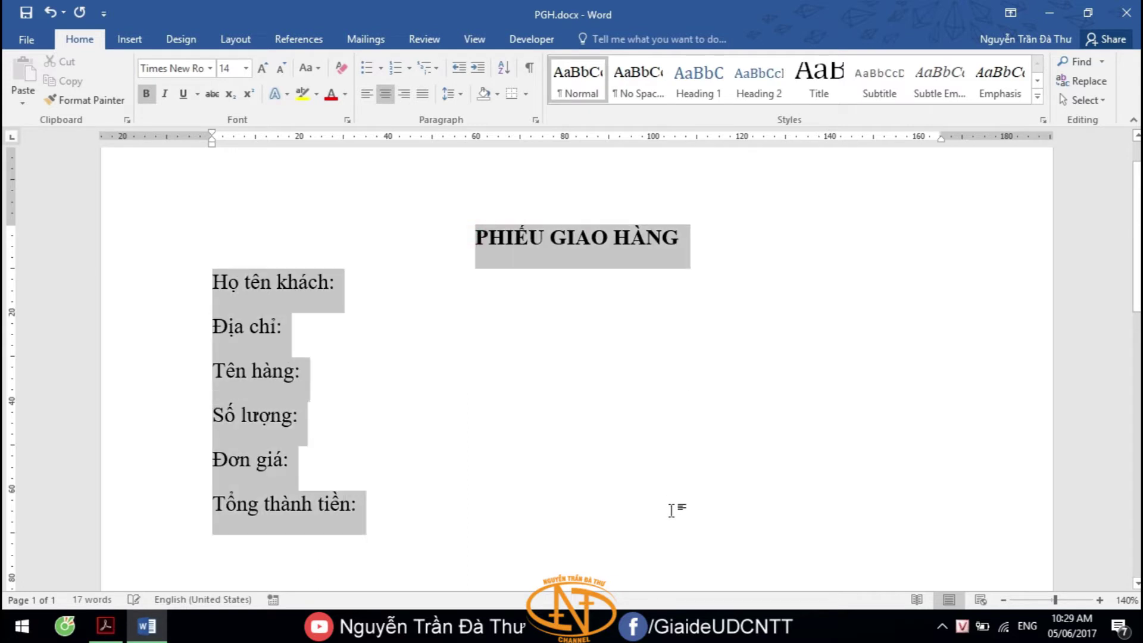
- Apply a thick double-line 3 pt dark blue box border around the title and labels
{"action": "left_click", "coordinate": [524, 94]}
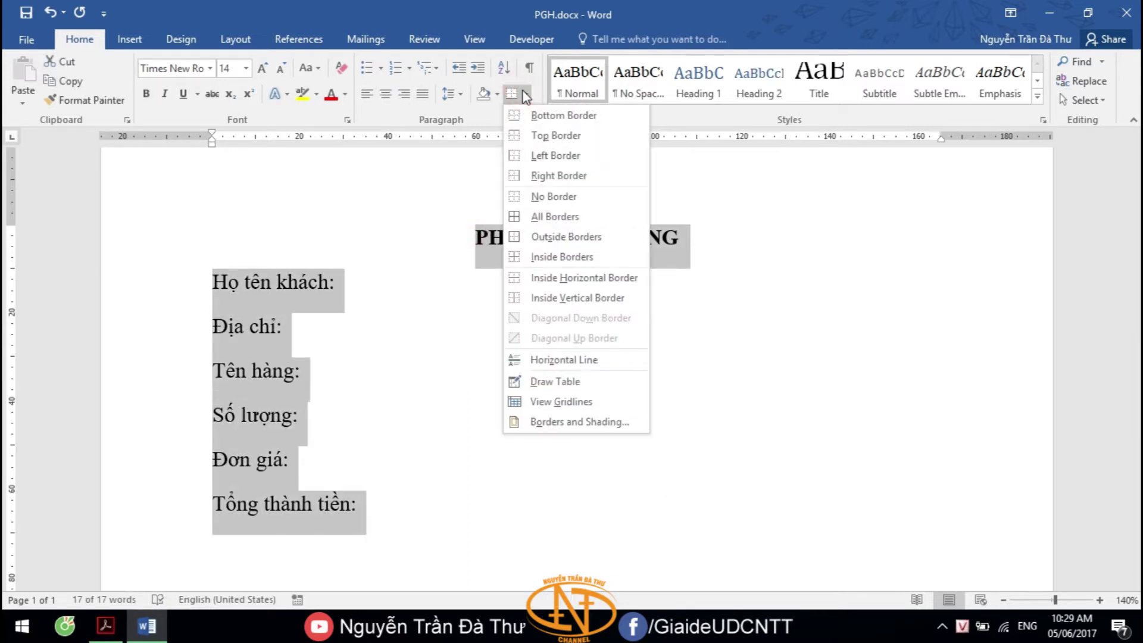
{"action": "left_click", "coordinate": [559, 421]}
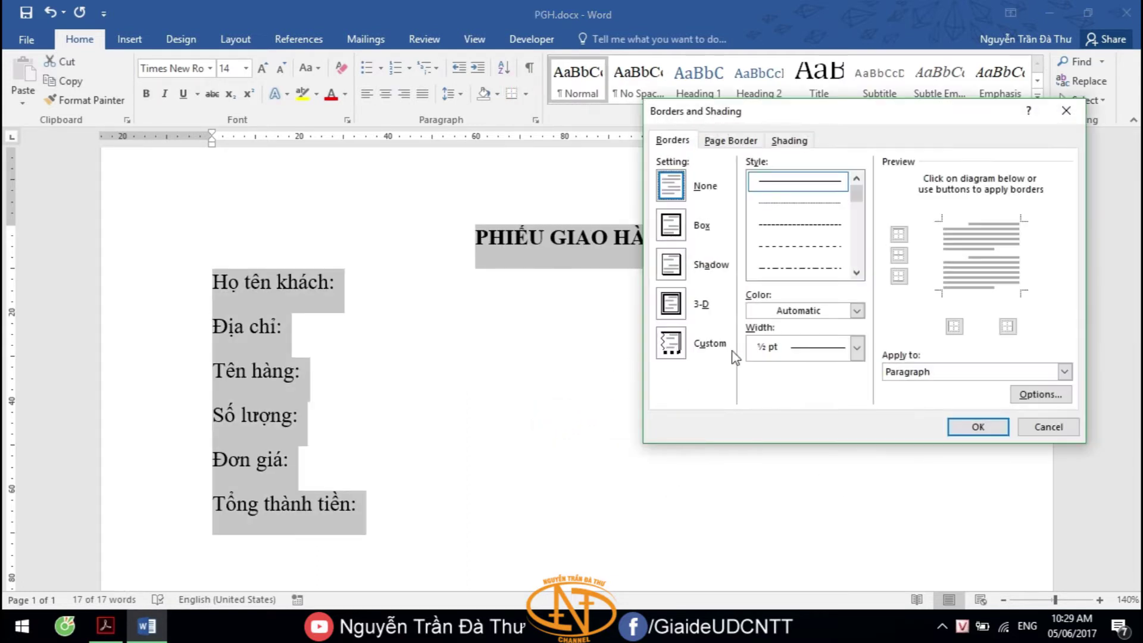
{"action": "left_click", "coordinate": [856, 272]}
{"action": "left_click", "coordinate": [857, 273]}
{"action": "left_click", "coordinate": [836, 271]}
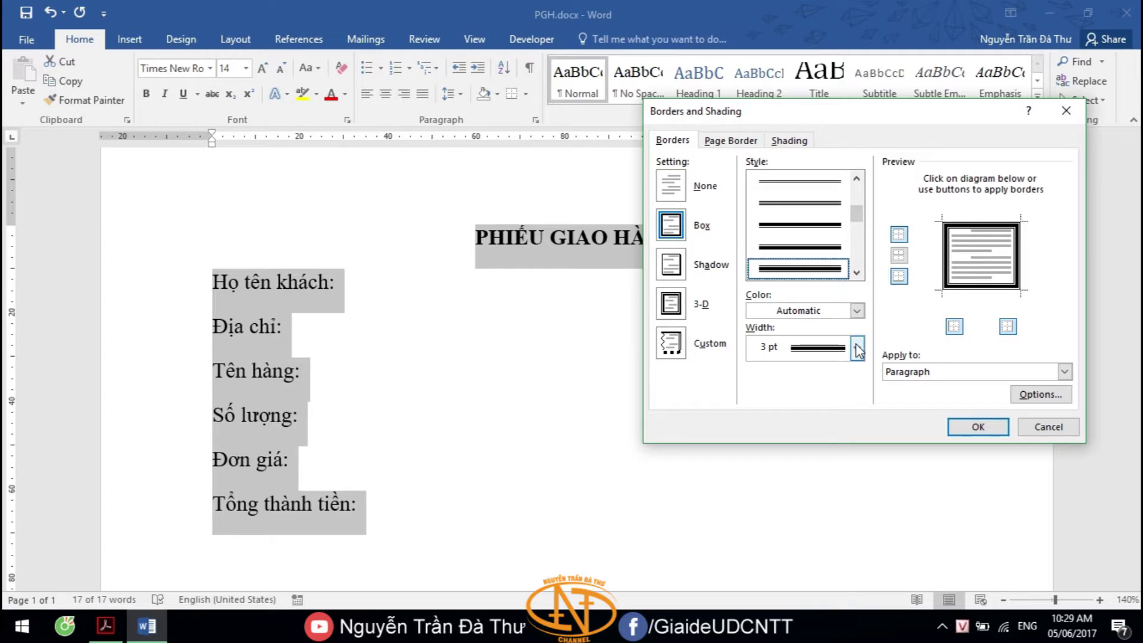
{"action": "left_click", "coordinate": [856, 311]}
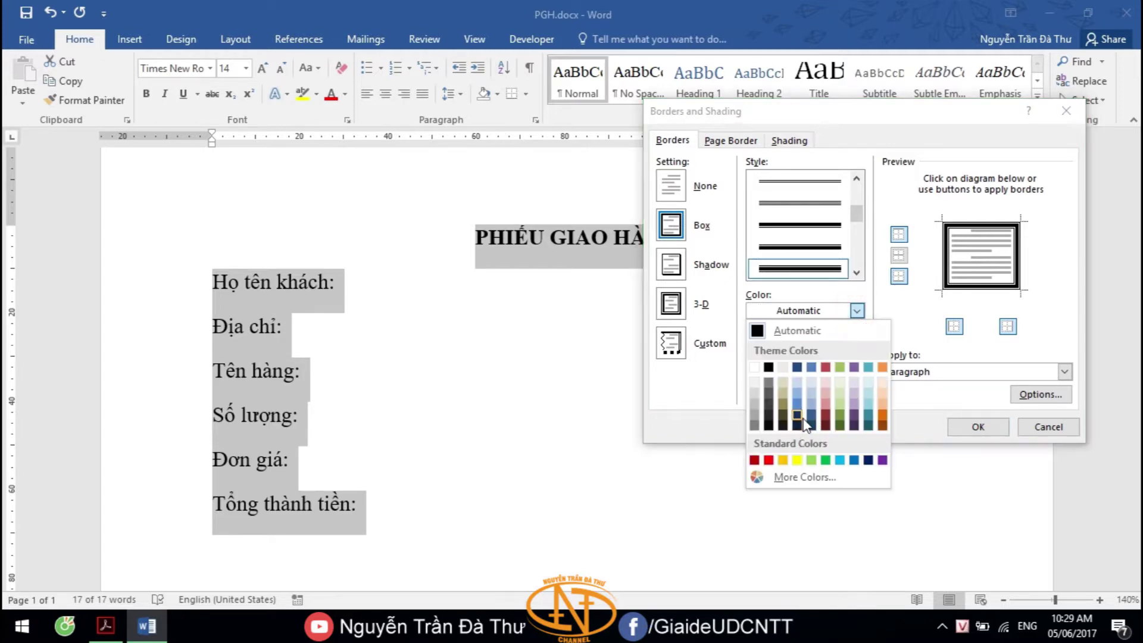
{"action": "left_click", "coordinate": [804, 418]}
{"action": "left_click", "coordinate": [978, 427]}
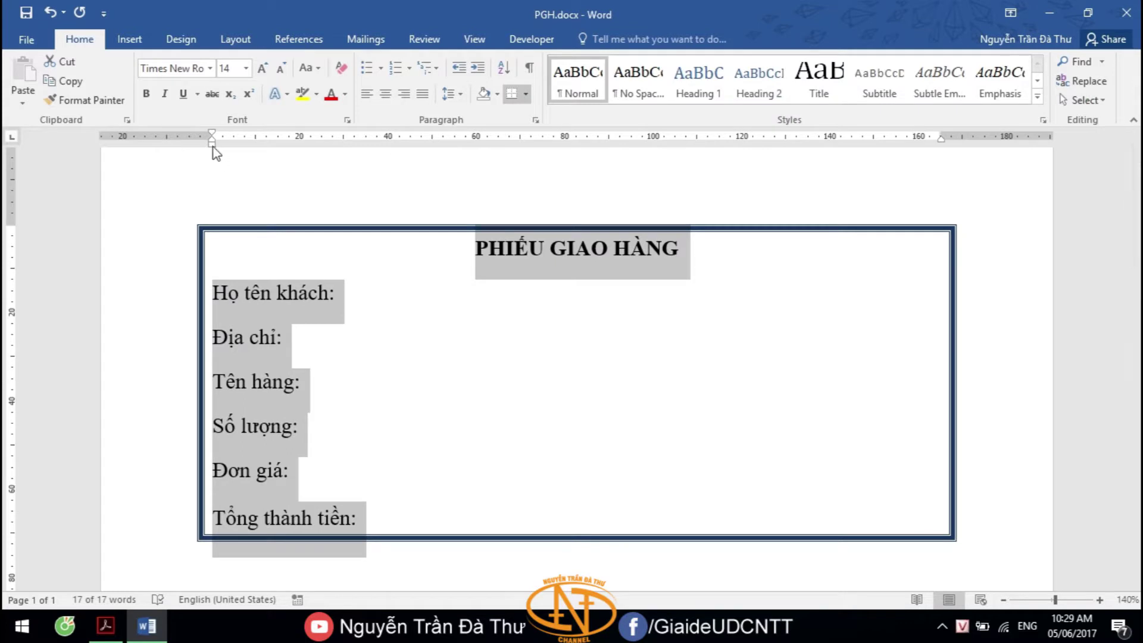
- Indent the bordered block from both left and right to narrow the box
{"action": "left_click_drag", "start_coordinate": [213, 147], "coordinate": [322, 146]}
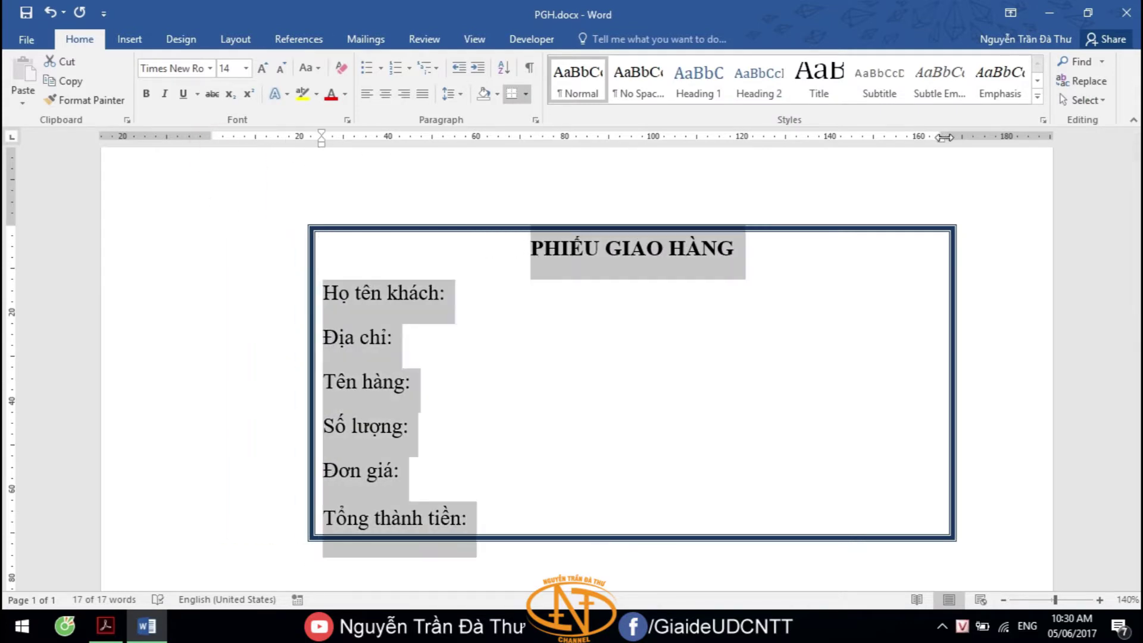
{"action": "left_click_drag", "start_coordinate": [941, 143], "coordinate": [840, 149]}
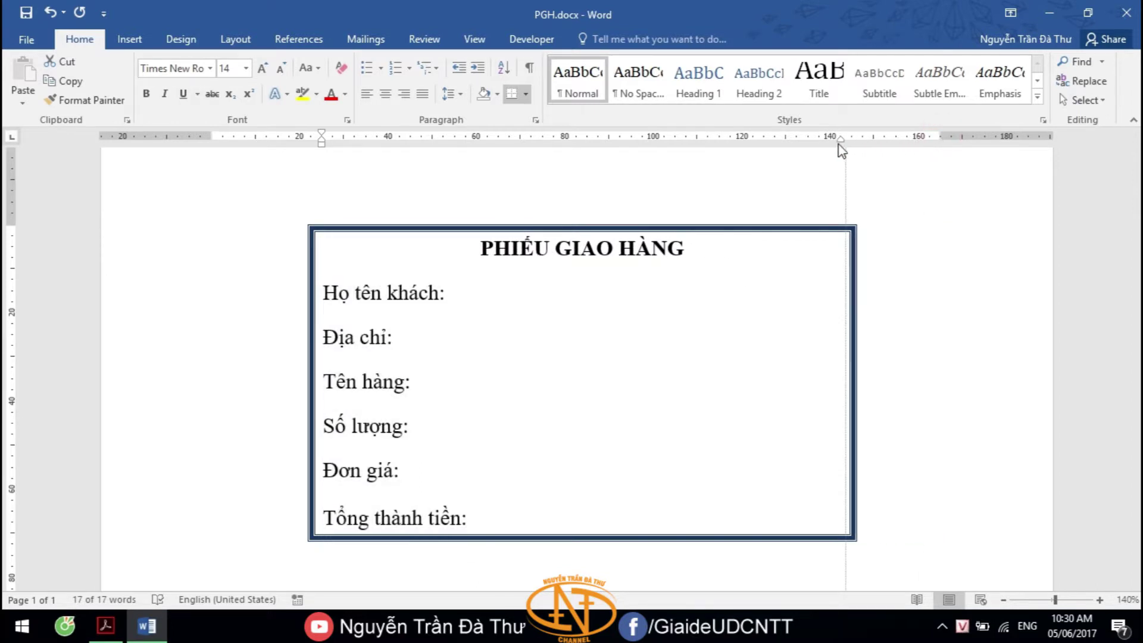
{"action": "left_click", "coordinate": [472, 304]}
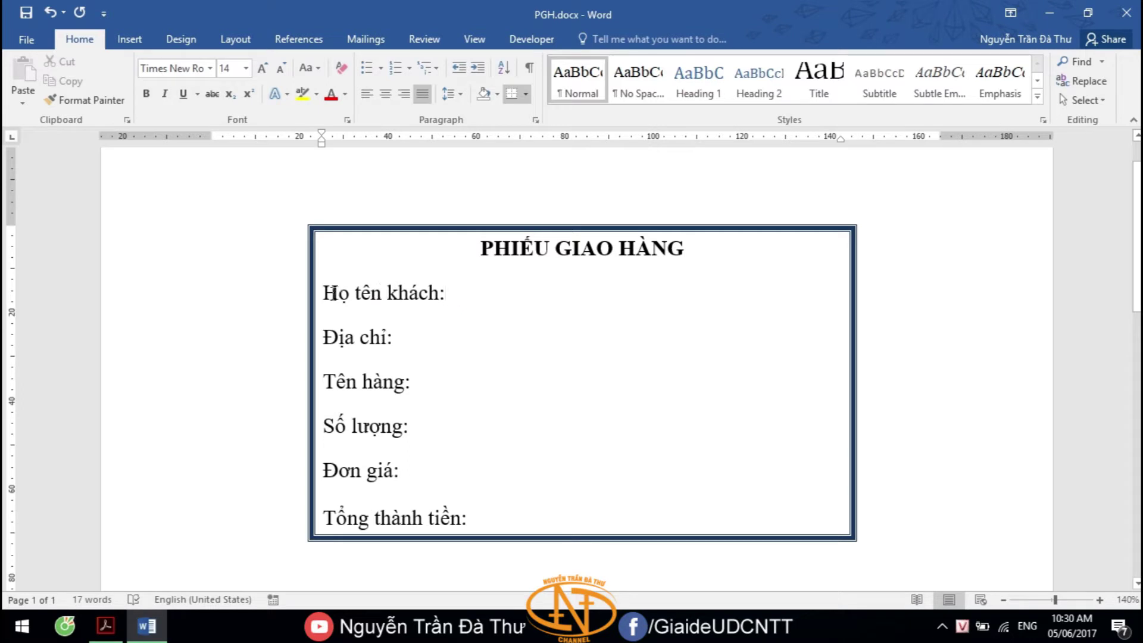
- Set a ruler tab stop for the six label lines and insert a tab after each label
{"action": "mouse_move", "coordinate": [329, 293]}
{"action": "left_mouse_down"}
{"action": "mouse_move", "coordinate": [498, 480]}
{"action": "mouse_move", "coordinate": [512, 520]}
{"action": "left_mouse_up"}
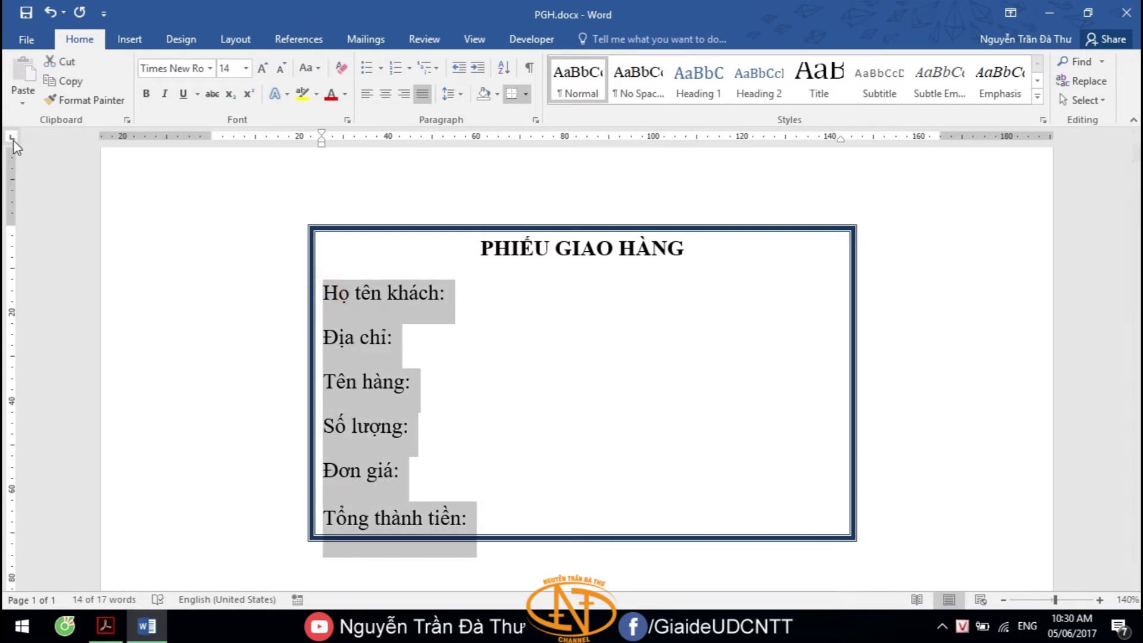
{"action": "left_click", "coordinate": [520, 138]}
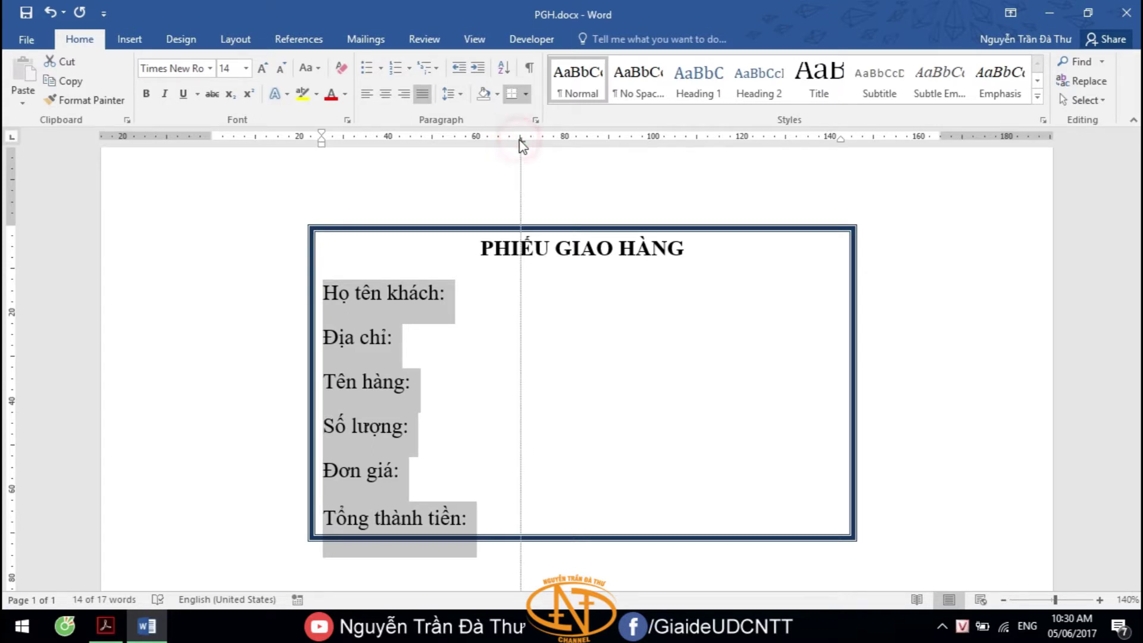
{"action": "left_click", "coordinate": [448, 293]}
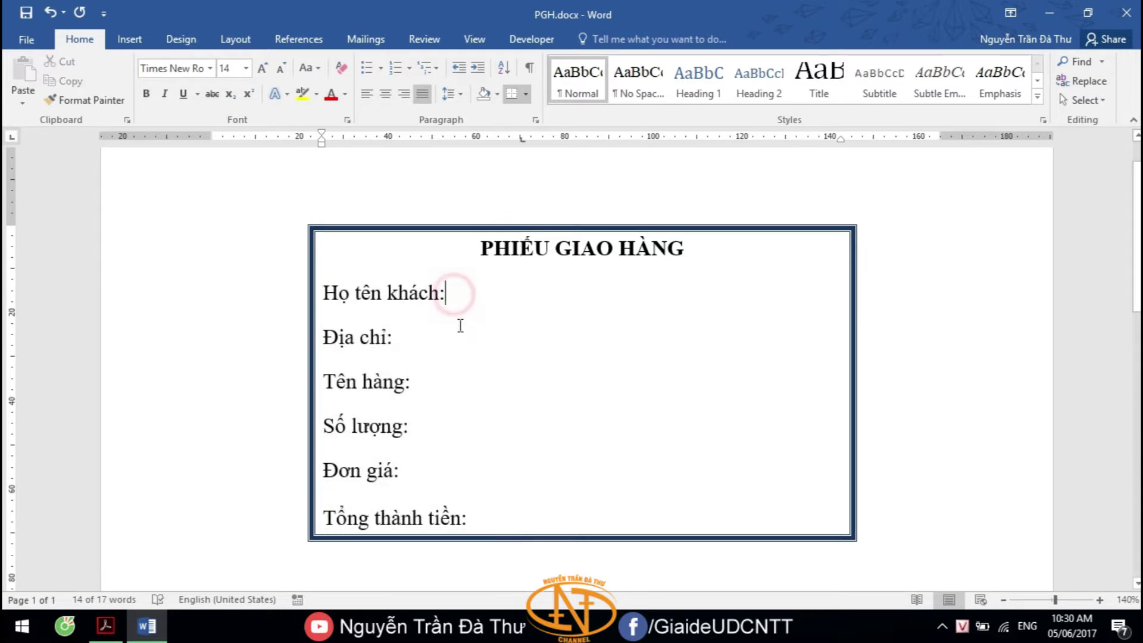
{"action": "key", "text": "Tab"}
{"action": "left_click", "coordinate": [423, 343]}
{"action": "left_click", "coordinate": [439, 383]}
{"action": "key", "text": "Tab"}
{"action": "left_click", "coordinate": [437, 426]}
{"action": "left_click", "coordinate": [426, 479]}
{"action": "key", "text": "Tab"}
{"action": "left_click", "coordinate": [495, 517]}
{"action": "left_click", "coordinate": [536, 290]}
{"action": "key", "text": "alt+Tab"}
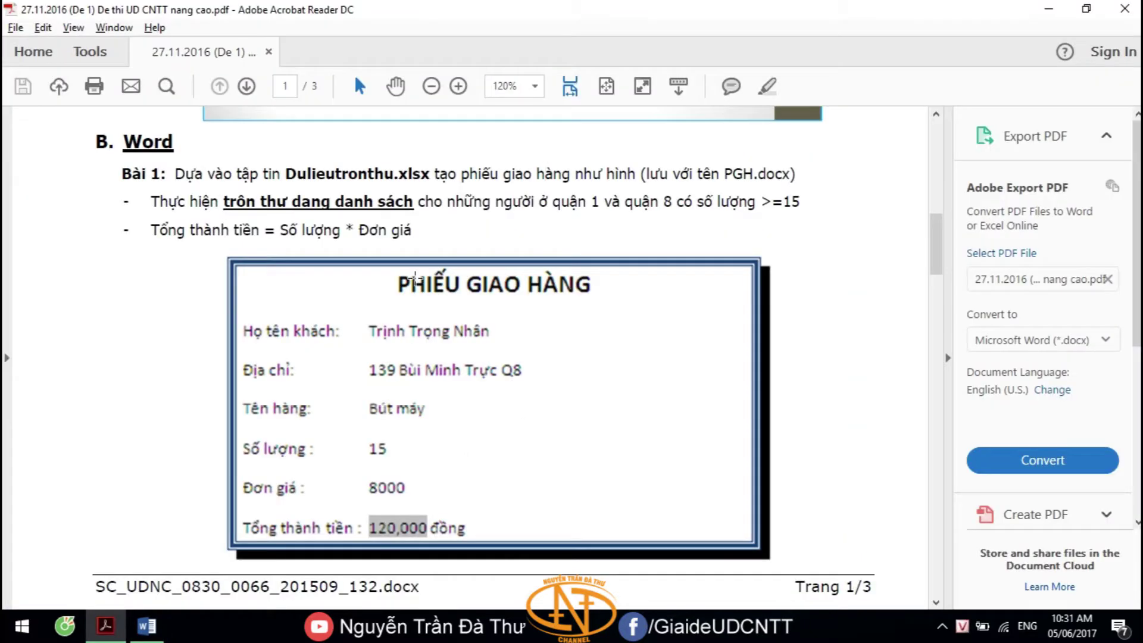
- Start a Letters mail merge in PGH.docx from the Mailings tab
{"action": "key", "text": "alt+Tab"}
{"action": "left_click", "coordinate": [352, 46]}
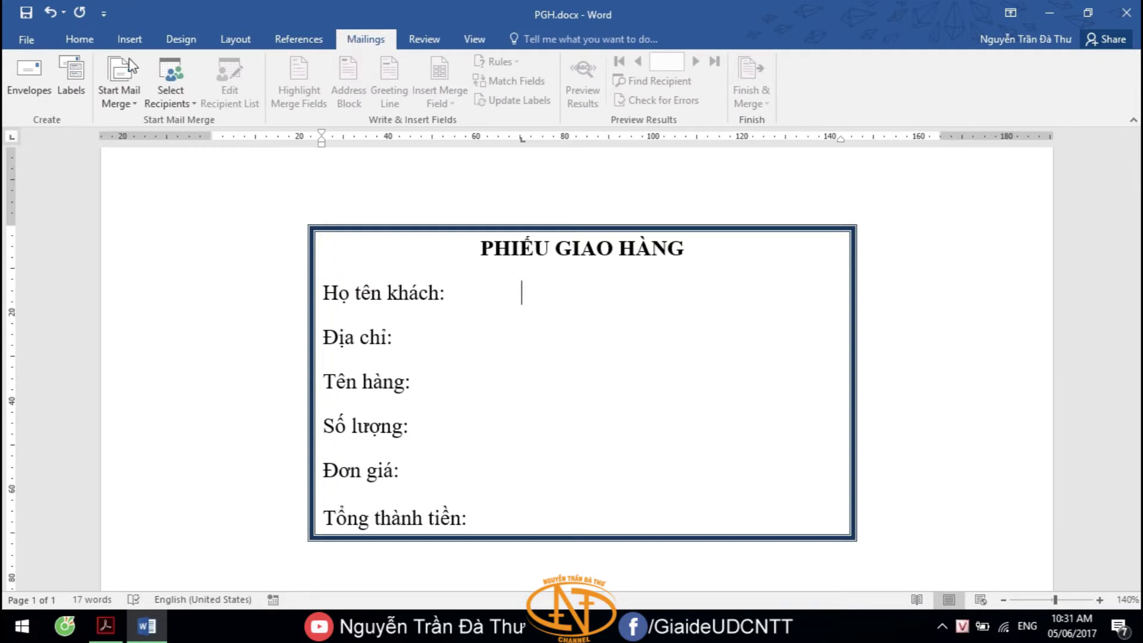
{"action": "left_click", "coordinate": [125, 102]}
{"action": "left_click", "coordinate": [134, 119]}
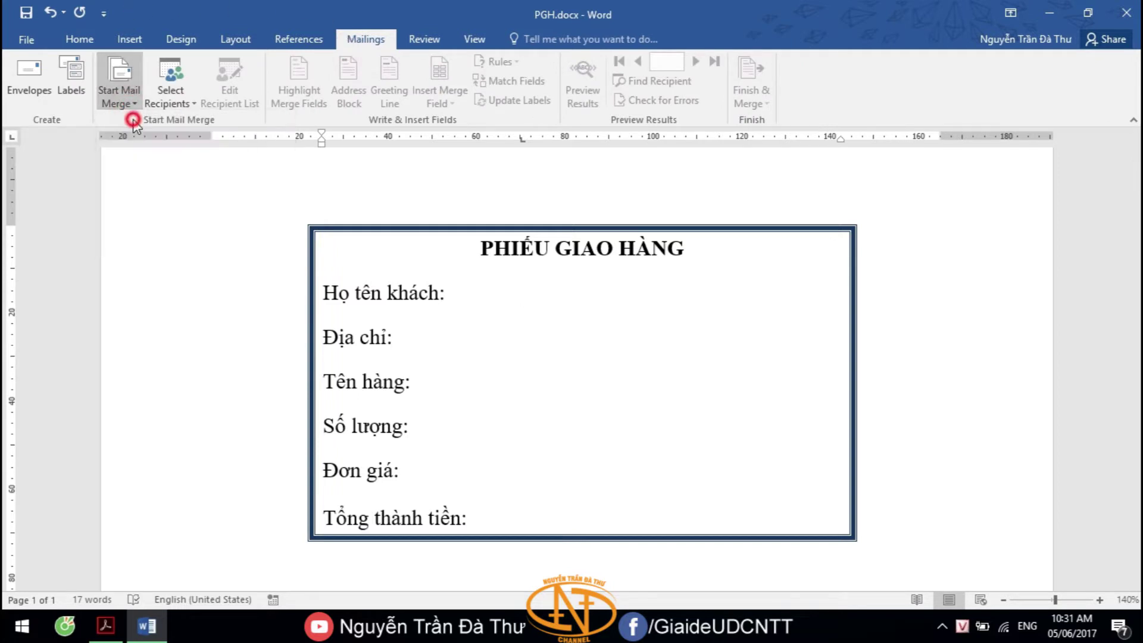
- Use Sheet1$ of Dulieutronthu.xlsx in E:\Youtube\UD CNTT nang cao\27.11.2016 (De 1) as the recipient list
{"action": "scroll", "coordinate": [332, 208], "scroll_direction": "down", "scroll_amount": 1}
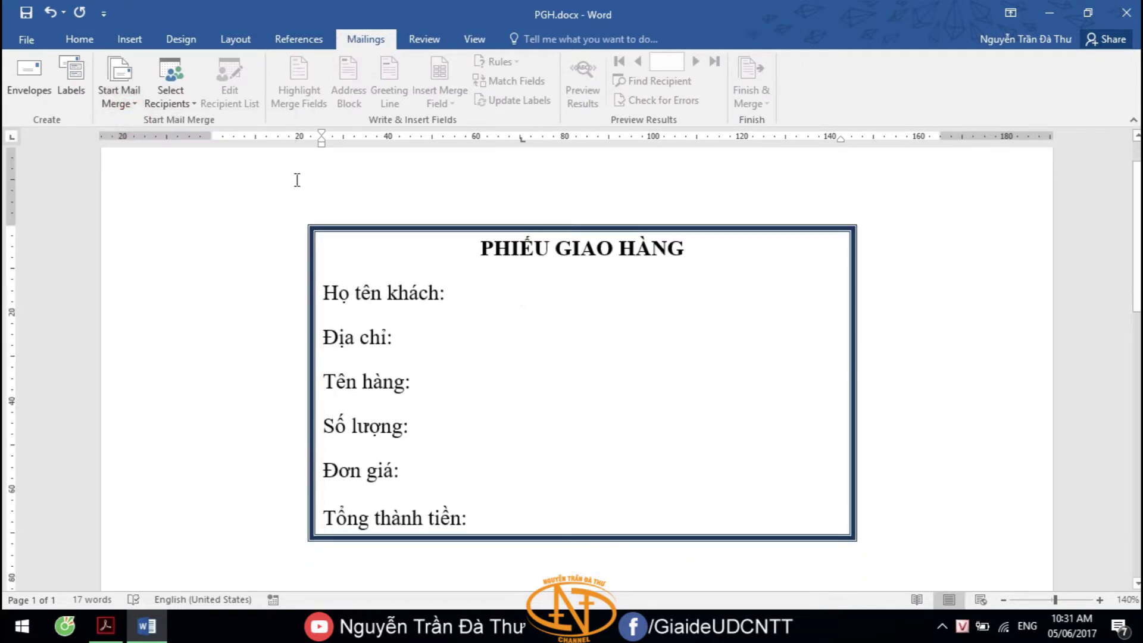
{"action": "left_click", "coordinate": [189, 106]}
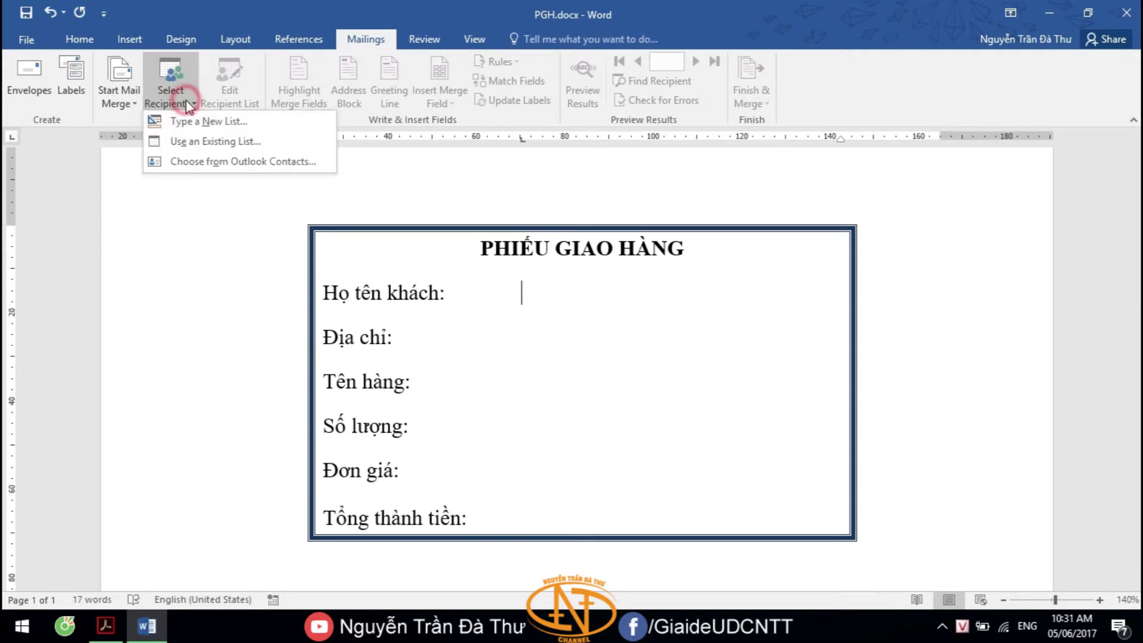
{"action": "left_click", "coordinate": [208, 145]}
{"action": "left_click_drag", "start_coordinate": [290, 23], "coordinate": [713, 41]}
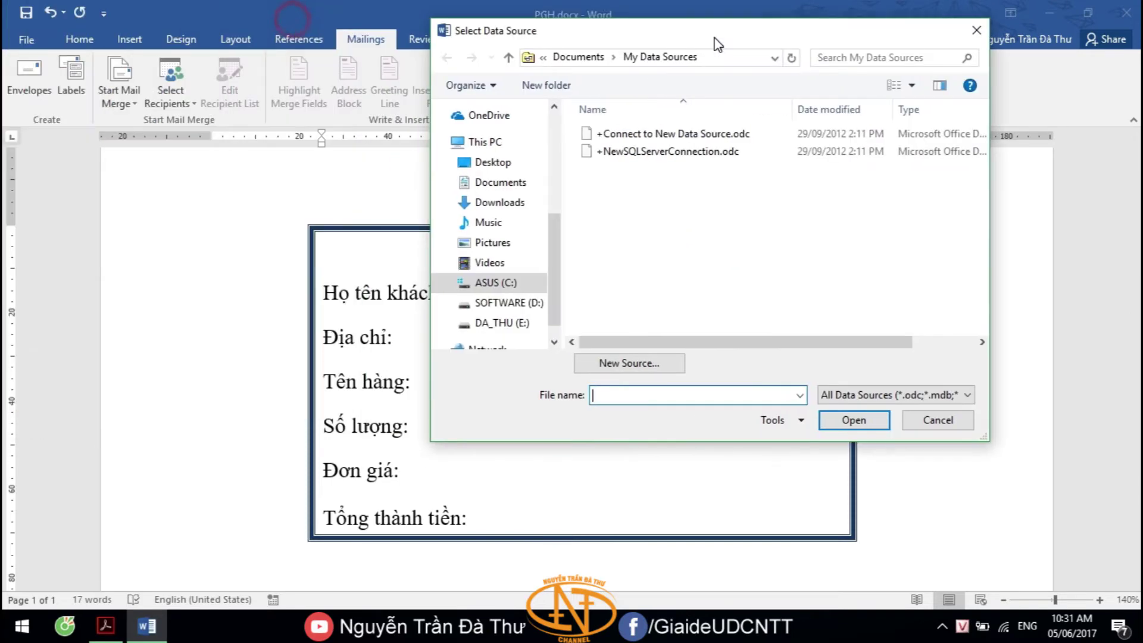
{"action": "left_click", "coordinate": [549, 249]}
{"action": "left_click_drag", "start_coordinate": [554, 272], "coordinate": [554, 281]}
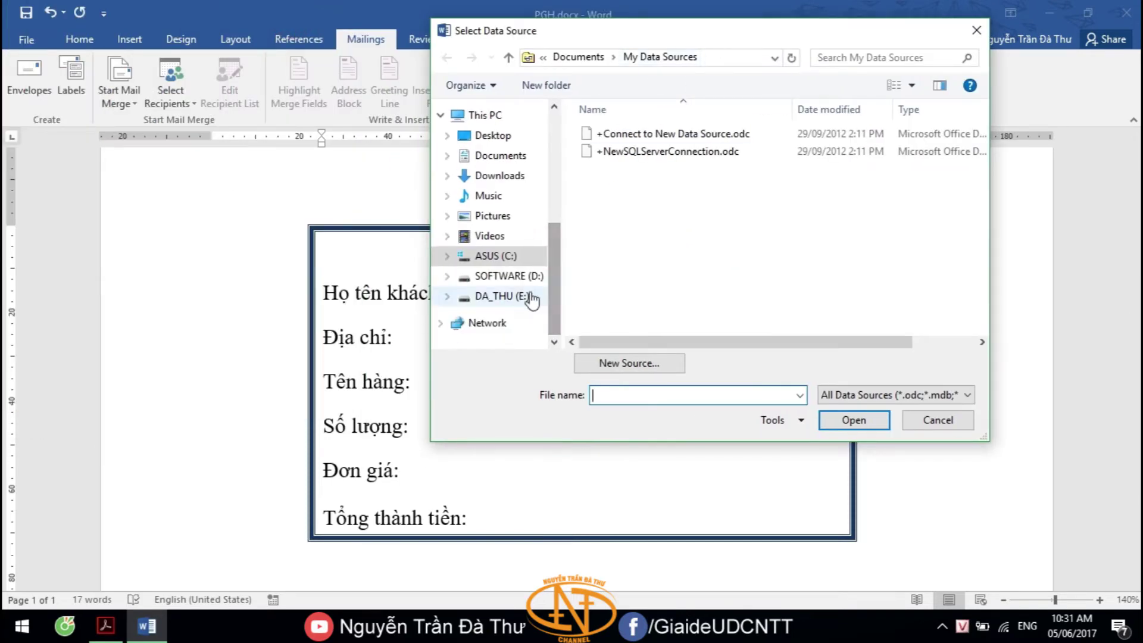
{"action": "left_click", "coordinate": [502, 296]}
{"action": "double_click", "coordinate": [645, 325]}
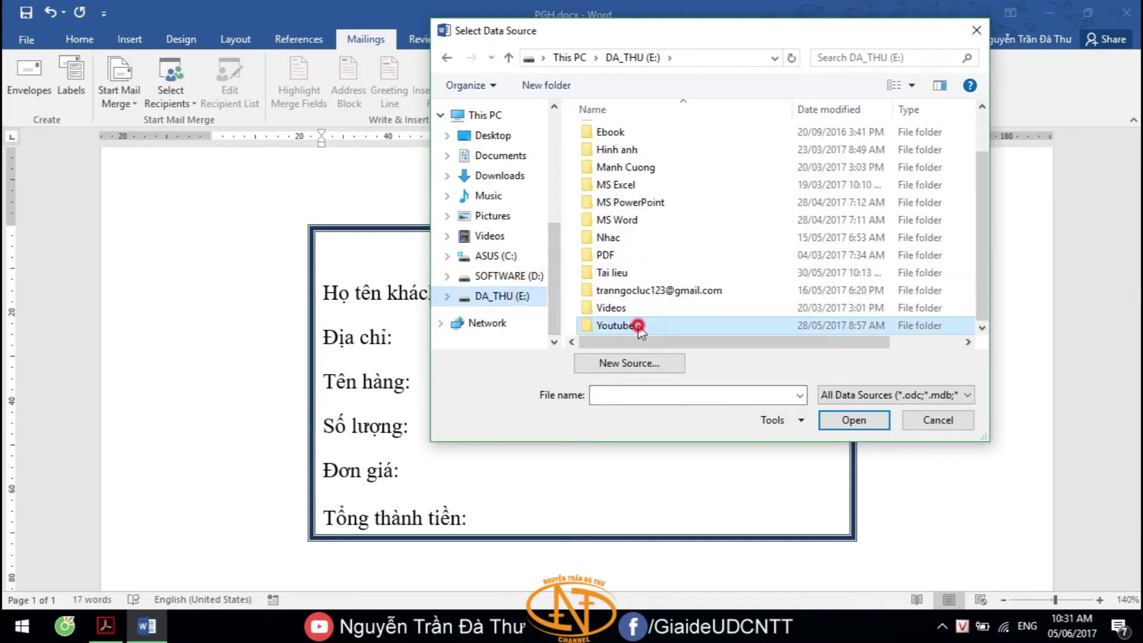
{"action": "scroll", "coordinate": [667, 232], "scroll_direction": "down", "scroll_amount": 2}
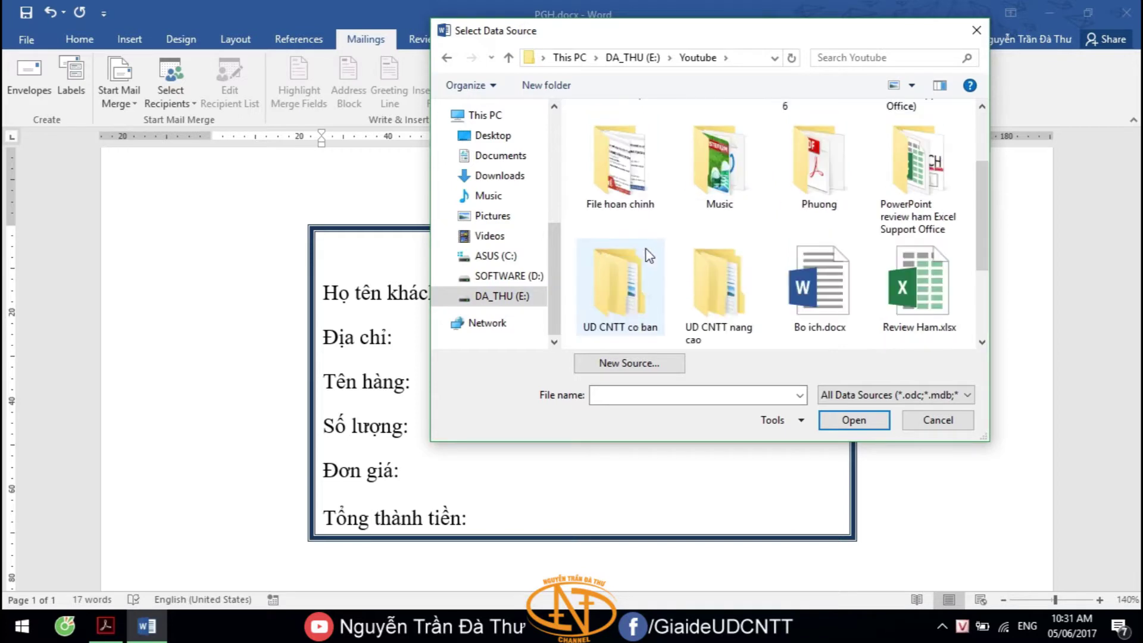
{"action": "double_click", "coordinate": [718, 271]}
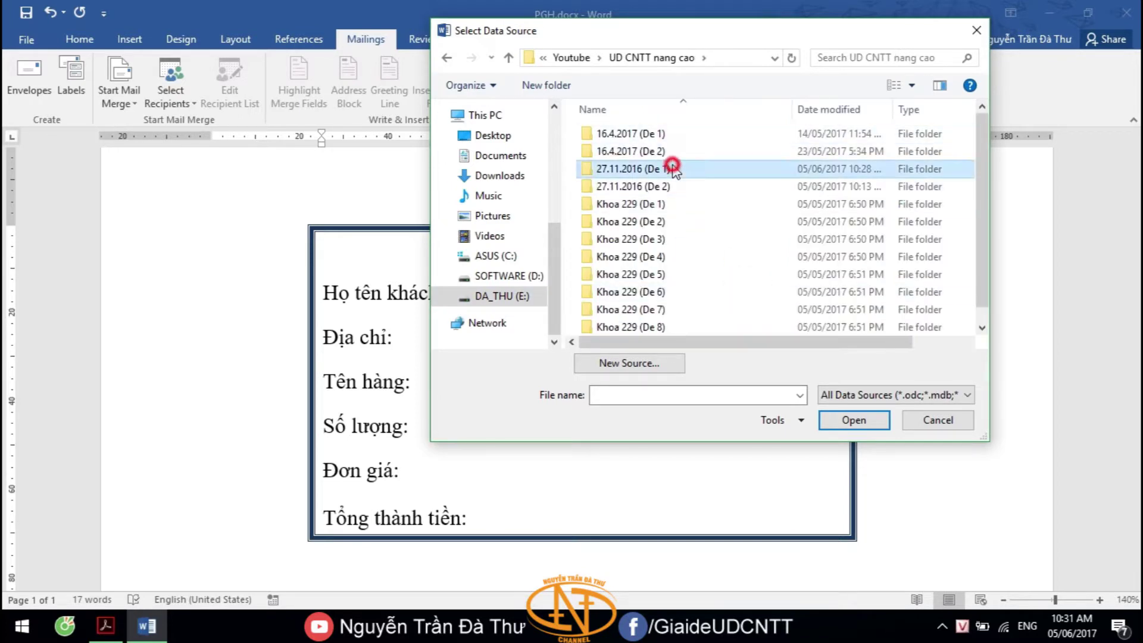
{"action": "double_click", "coordinate": [655, 169]}
{"action": "double_click", "coordinate": [664, 155]}
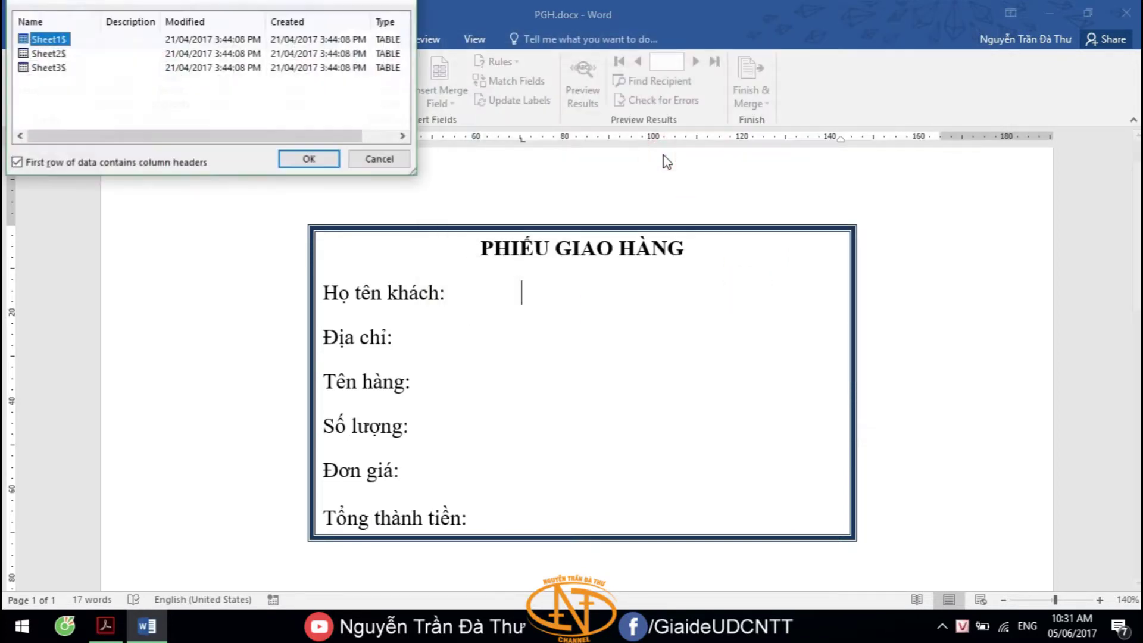
{"action": "left_click_drag", "start_coordinate": [495, 110], "coordinate": [837, 67]}
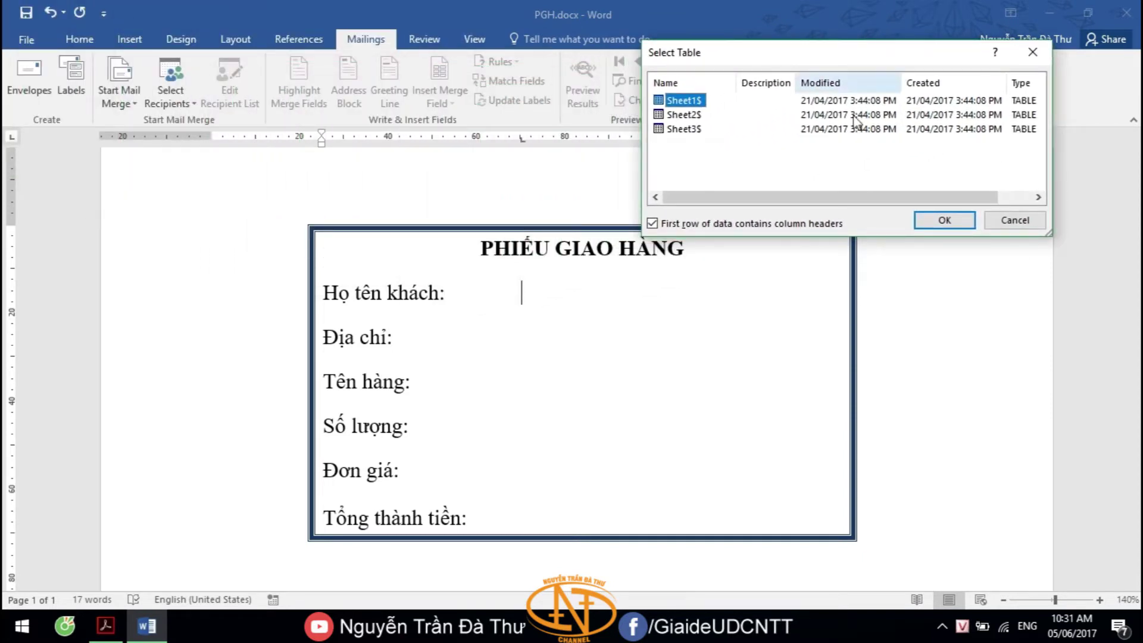
{"action": "left_click", "coordinate": [944, 219]}
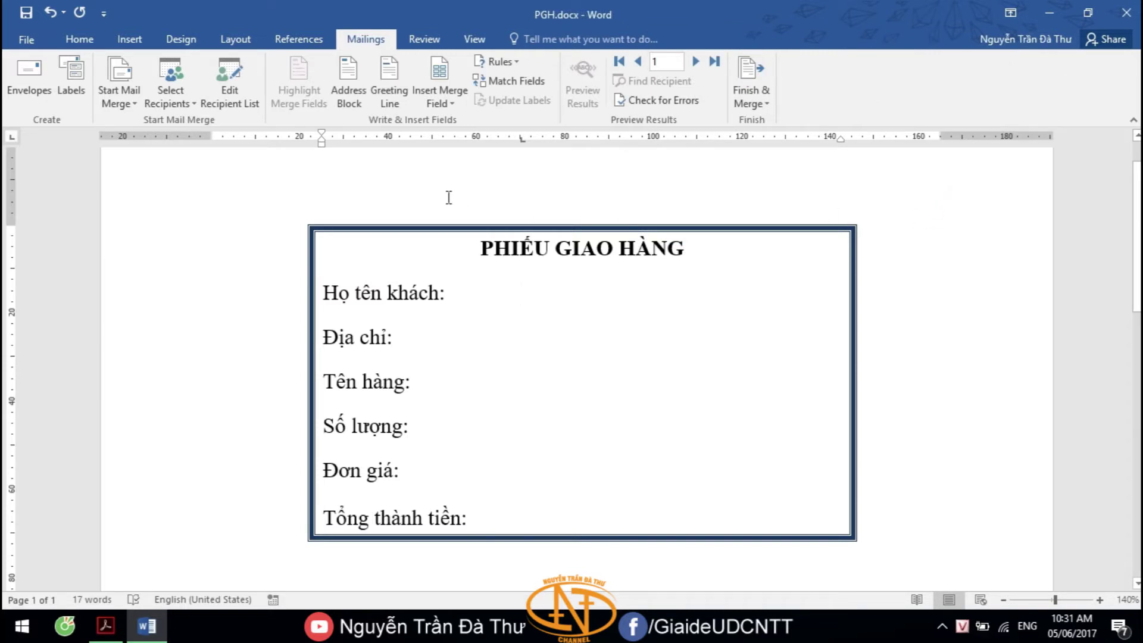
{"action": "key", "text": "alt+Tab"}
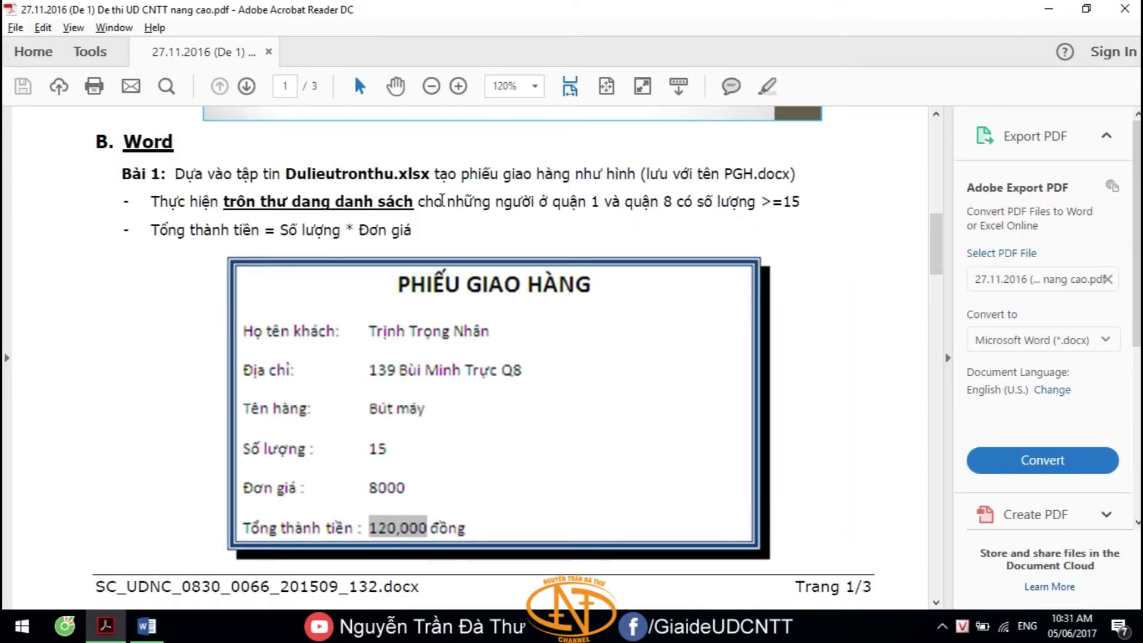
{"action": "key", "text": "alt+Tab"}
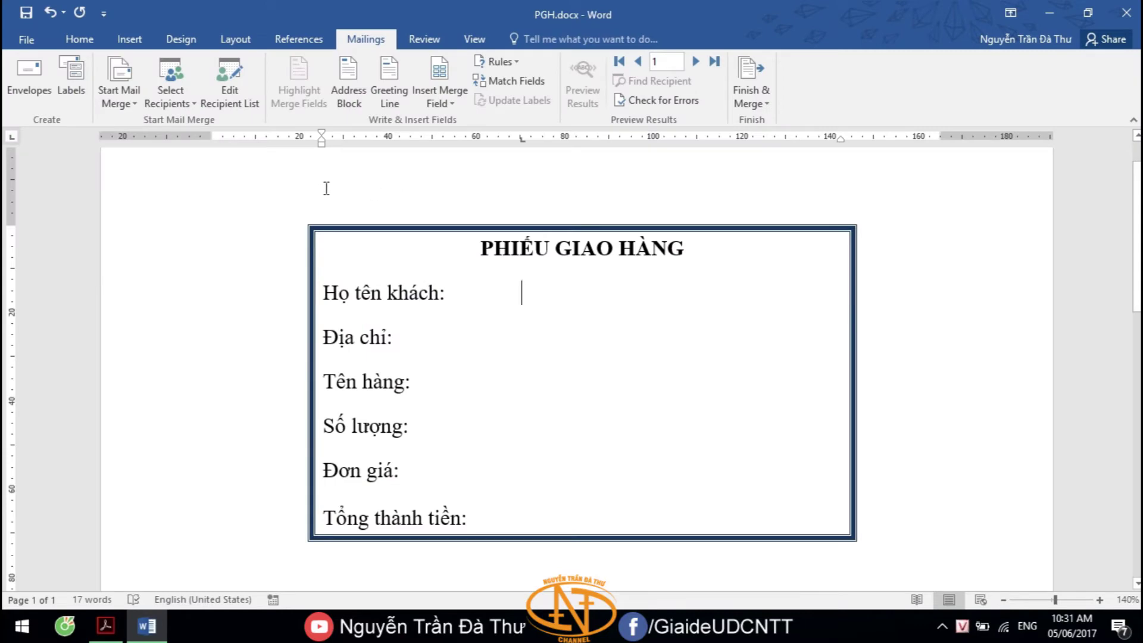
{"action": "left_click", "coordinate": [235, 73]}
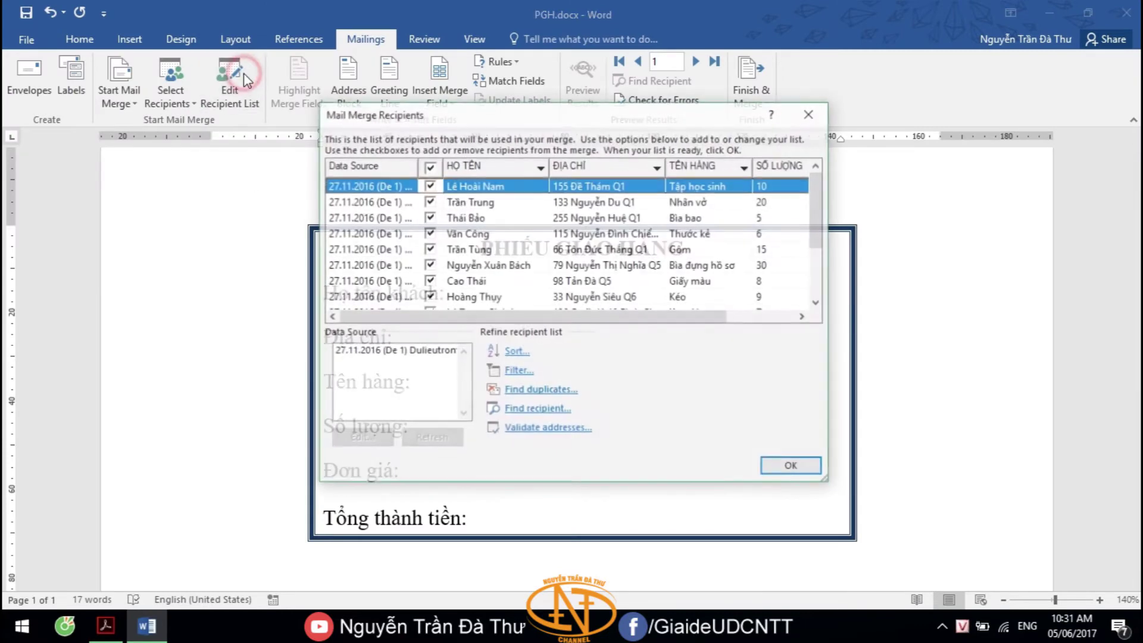
- Set the first filter condition: ĐỊA CHỈ Contains Q1
{"action": "left_click_drag", "start_coordinate": [566, 116], "coordinate": [629, 56]}
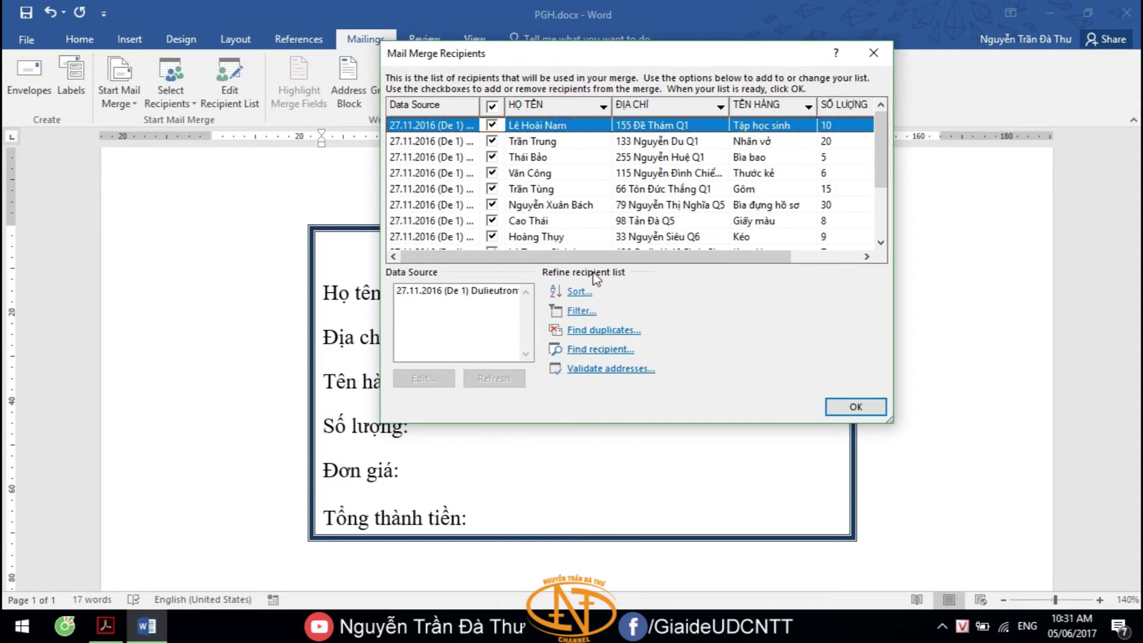
{"action": "left_click", "coordinate": [580, 311]}
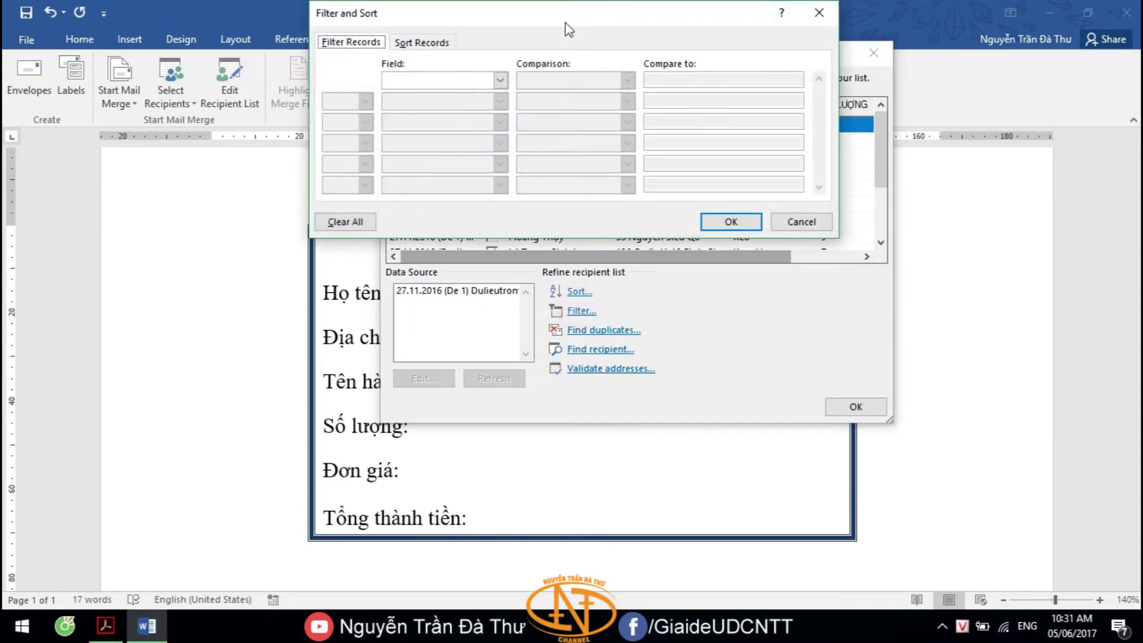
{"action": "left_click_drag", "start_coordinate": [564, 16], "coordinate": [586, 93]}
{"action": "left_click", "coordinate": [522, 157]}
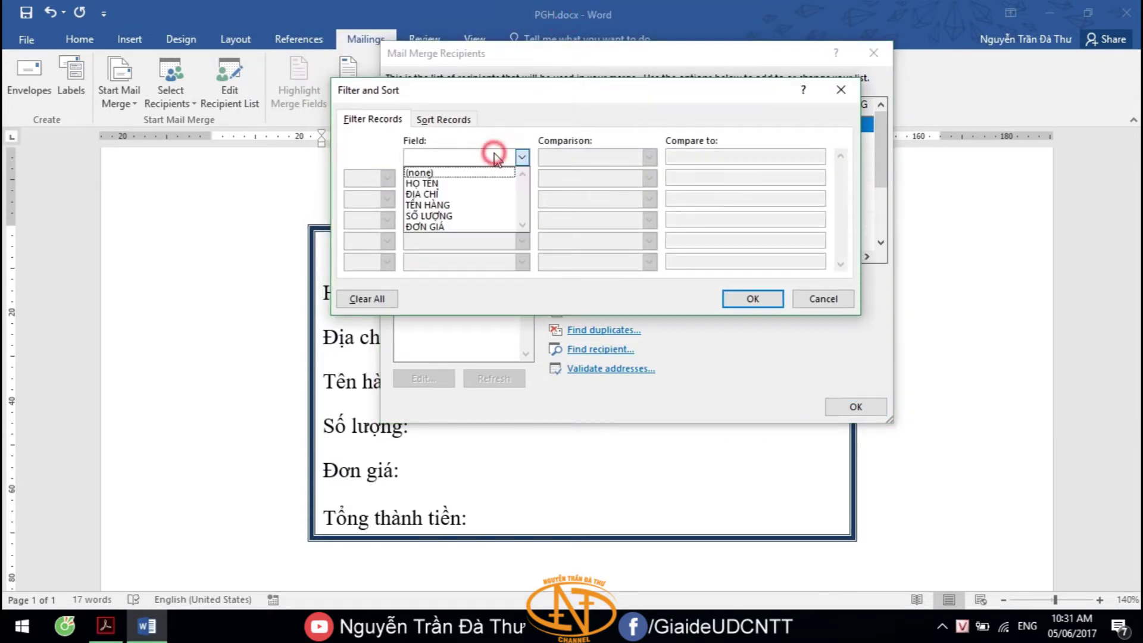
{"action": "left_click", "coordinate": [462, 195]}
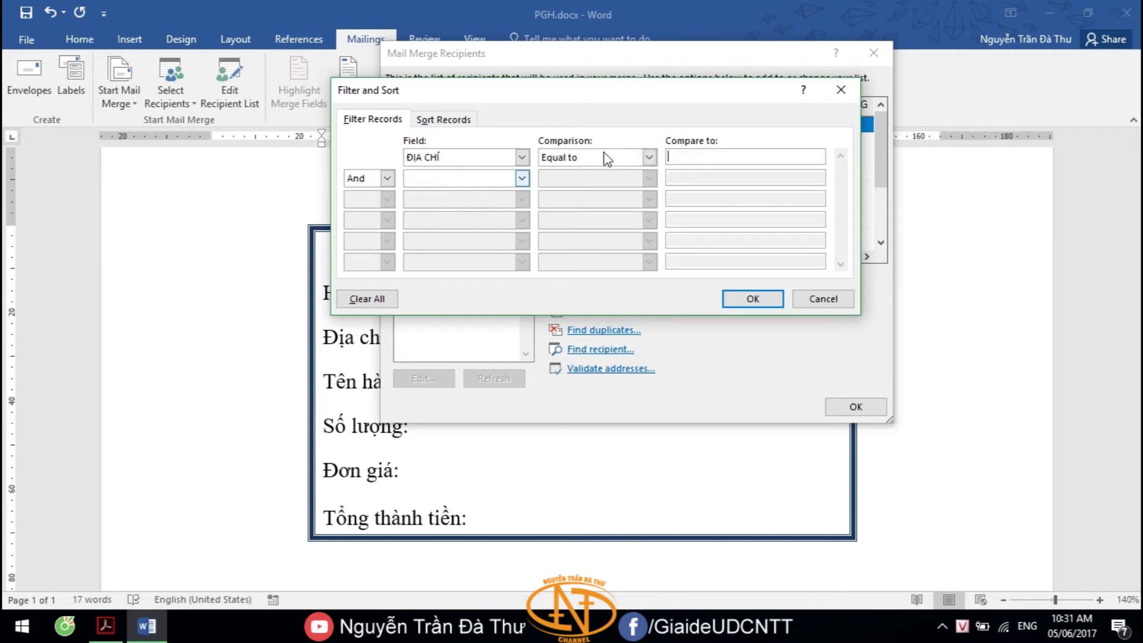
{"action": "left_click", "coordinate": [649, 158]}
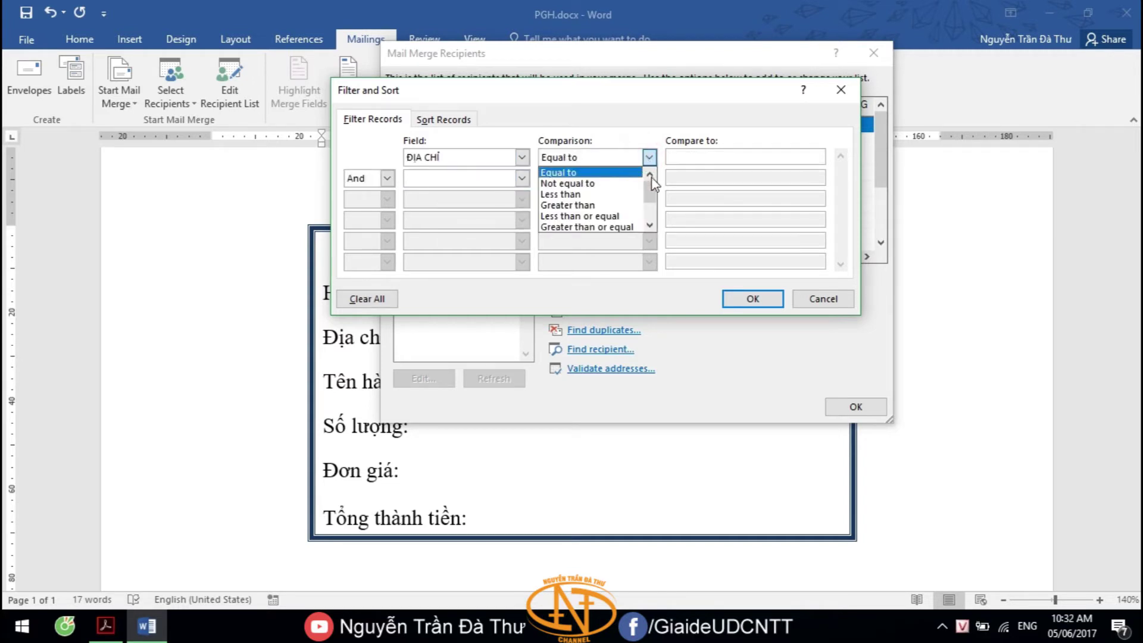
{"action": "scroll", "coordinate": [613, 214], "scroll_direction": "down", "scroll_amount": 2}
{"action": "scroll", "coordinate": [589, 227], "scroll_direction": "down", "scroll_amount": 1}
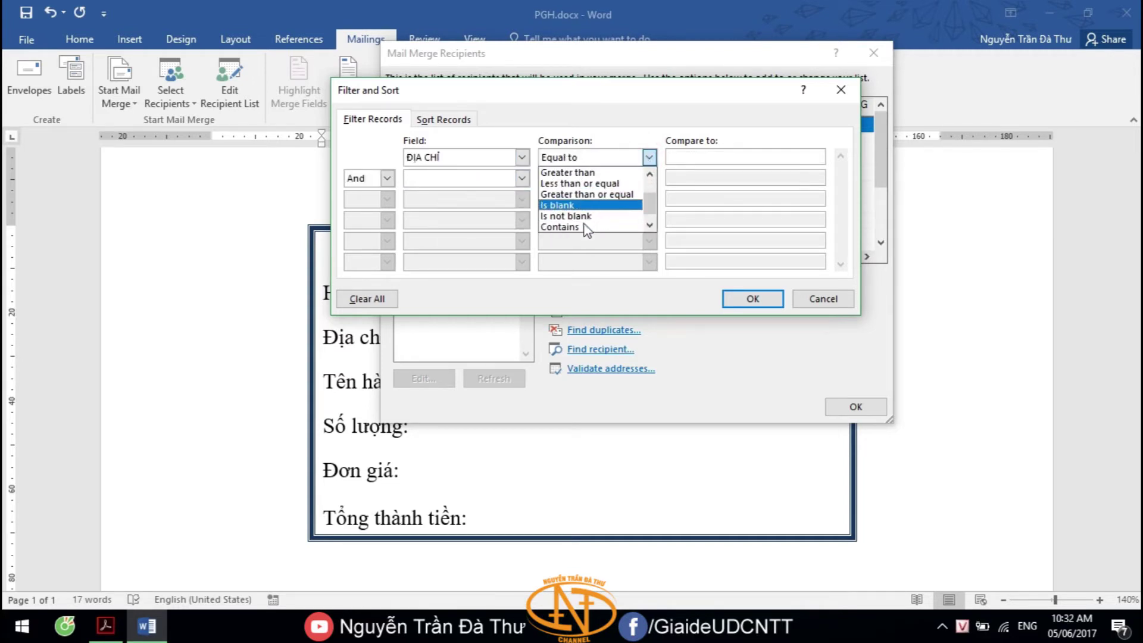
{"action": "left_click", "coordinate": [586, 227]}
{"action": "left_click", "coordinate": [723, 160]}
{"action": "type", "text": "Q1"}
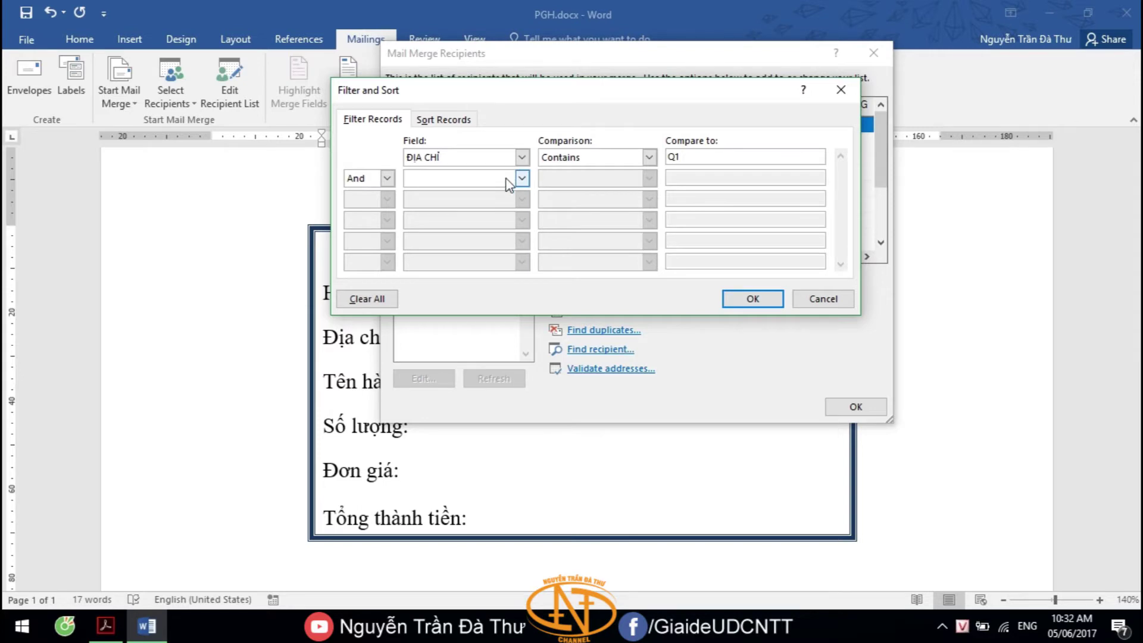
- Add the second condition: And SỐ LƯỢNG greater than or equal to 15
{"action": "left_click", "coordinate": [442, 185]}
{"action": "left_click", "coordinate": [440, 235]}
{"action": "left_click", "coordinate": [637, 178]}
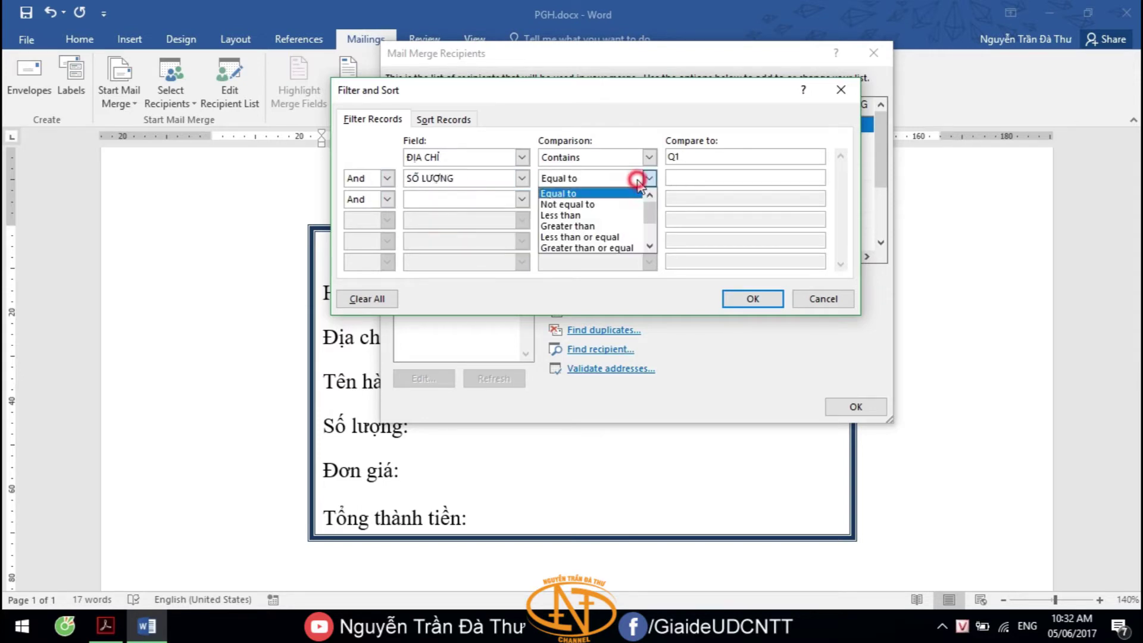
{"action": "left_click", "coordinate": [619, 247]}
{"action": "left_click", "coordinate": [707, 179]}
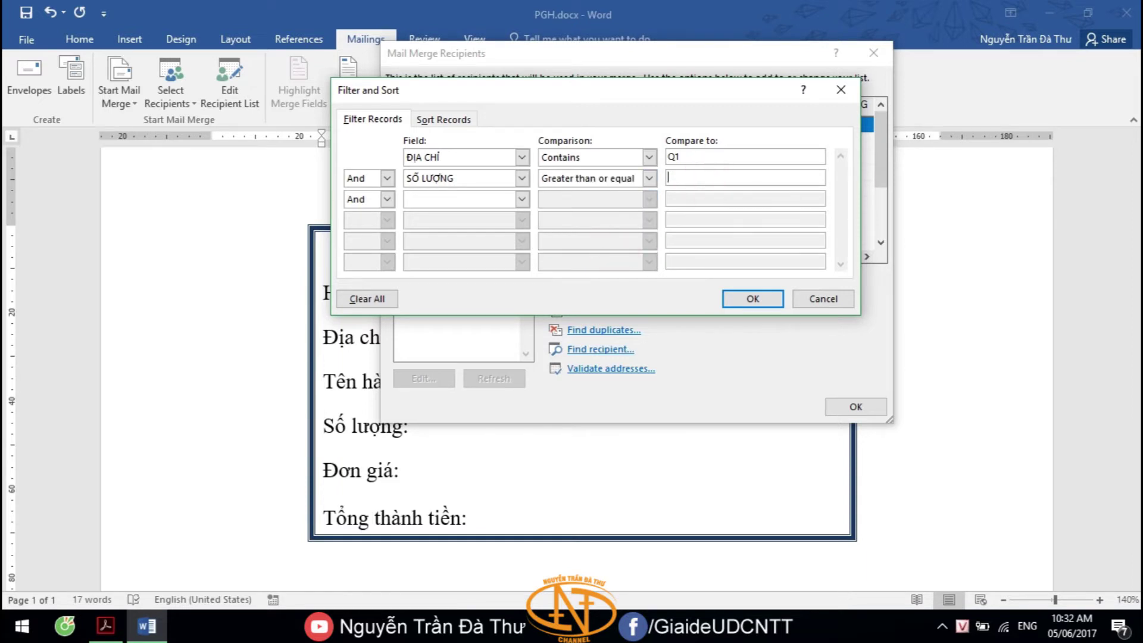
{"action": "type", "text": "15"}
- Add the third condition: Or ĐỊA CHỈ Contains Q8
{"action": "left_click", "coordinate": [385, 199]}
{"action": "left_click", "coordinate": [381, 221]}
{"action": "left_click", "coordinate": [457, 200]}
{"action": "left_click", "coordinate": [441, 246]}
{"action": "left_click", "coordinate": [474, 196]}
{"action": "left_click", "coordinate": [424, 236]}
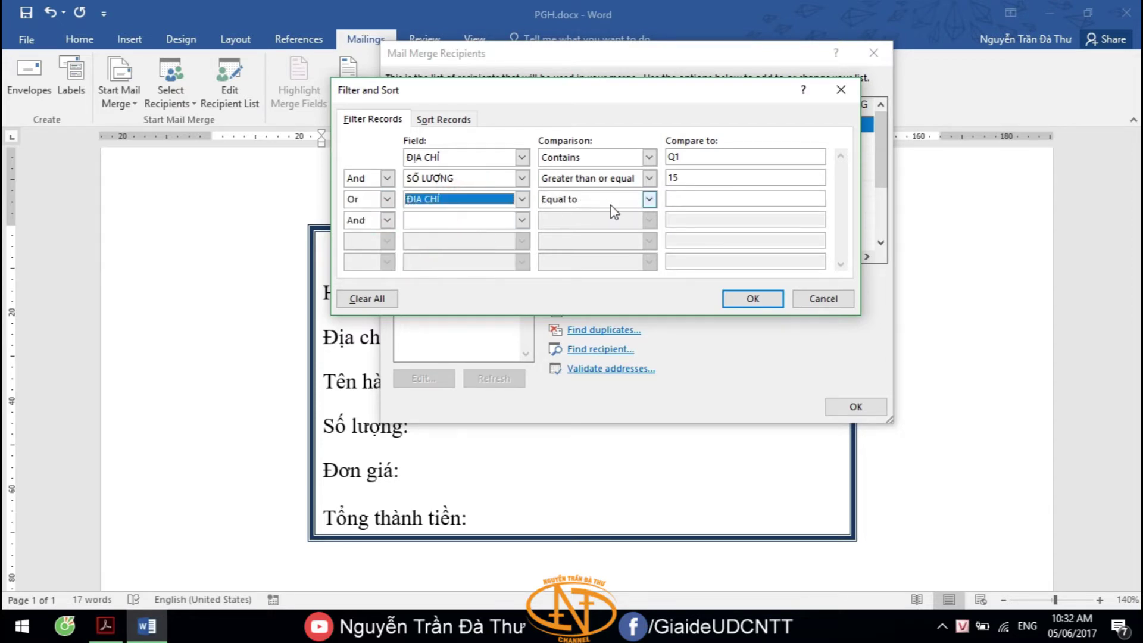
{"action": "left_click", "coordinate": [649, 198]}
{"action": "scroll", "coordinate": [588, 263], "scroll_direction": "down", "scroll_amount": 1}
{"action": "left_click", "coordinate": [575, 256]}
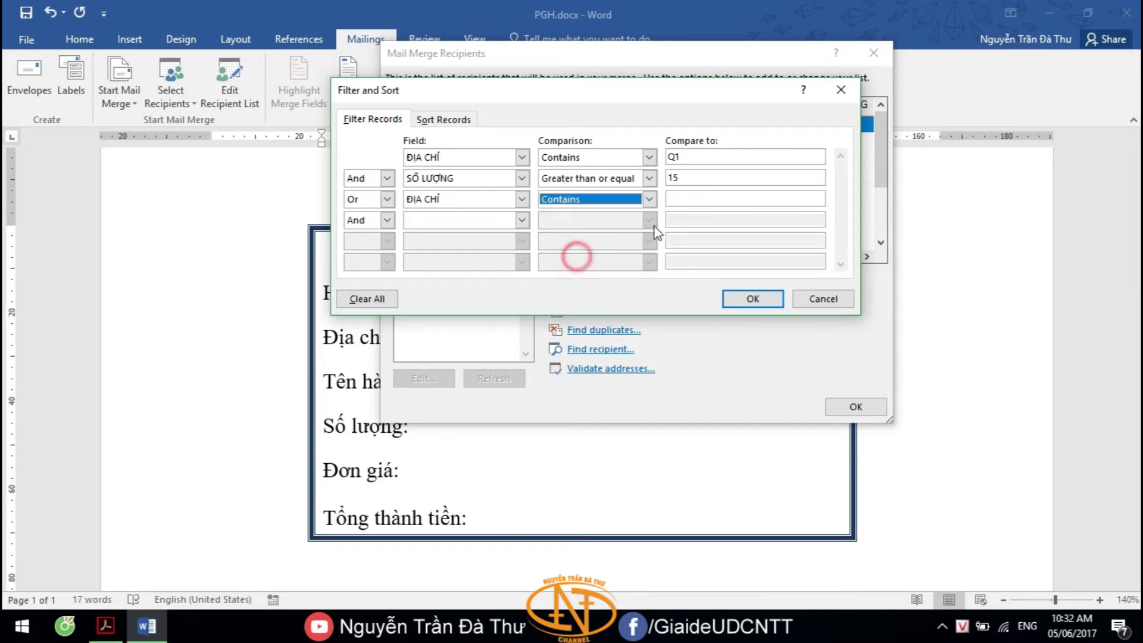
{"action": "left_click", "coordinate": [707, 200]}
{"action": "key", "text": "alt+Tab"}
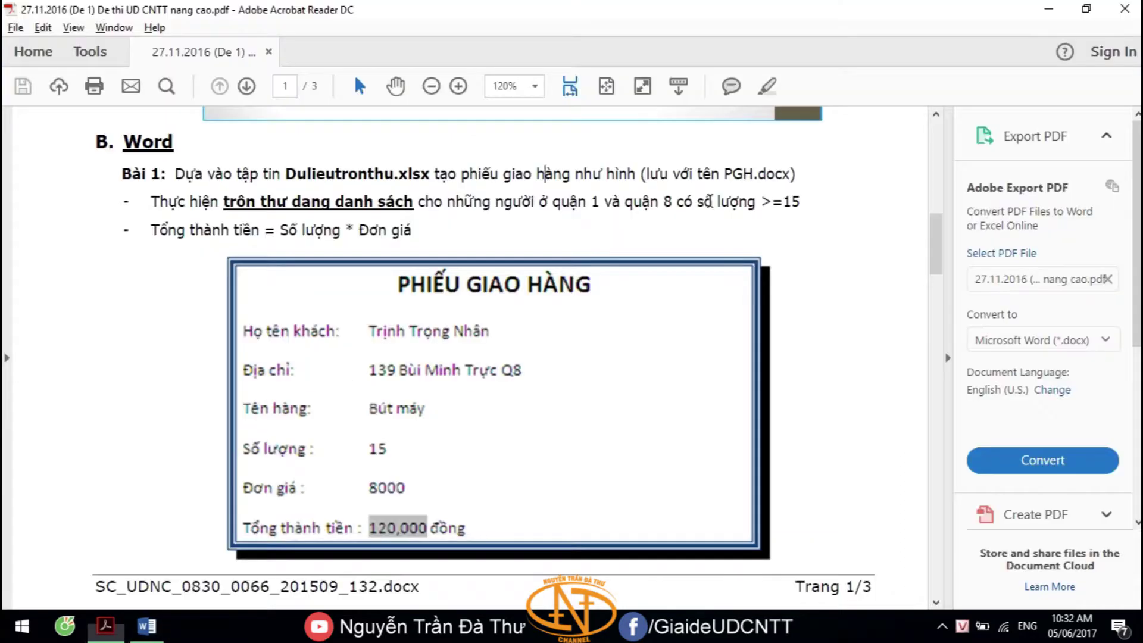
{"action": "key", "text": "alt+Tab"}
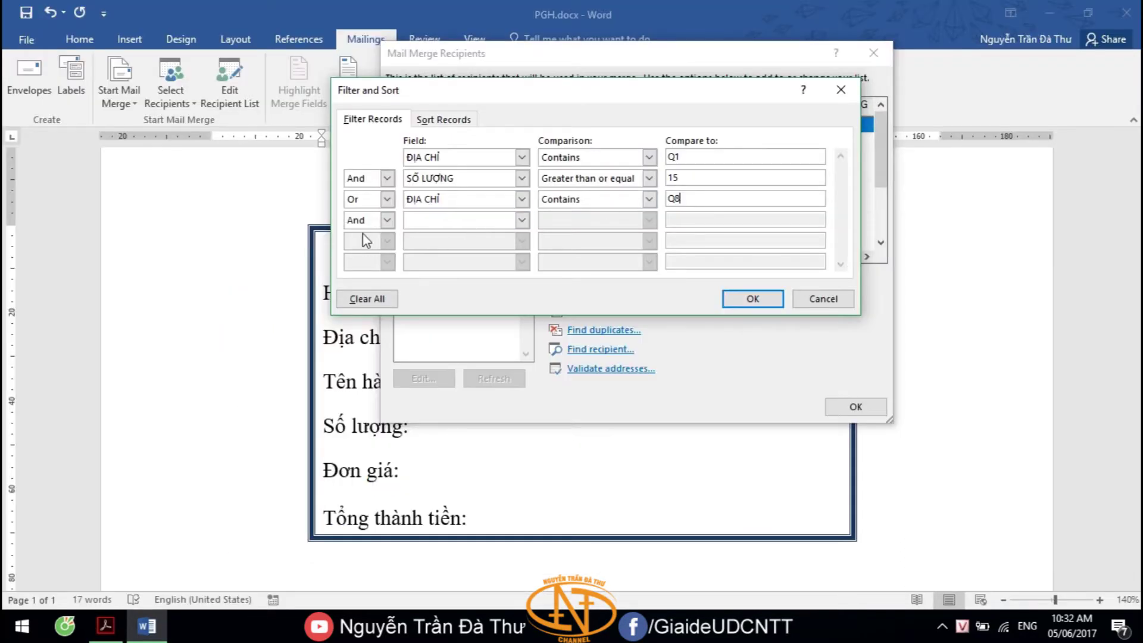
- Add the fourth condition, And SỐ LƯỢNG ≥ 15, and apply the filter
{"action": "left_click", "coordinate": [426, 220]}
{"action": "left_click", "coordinate": [426, 279]}
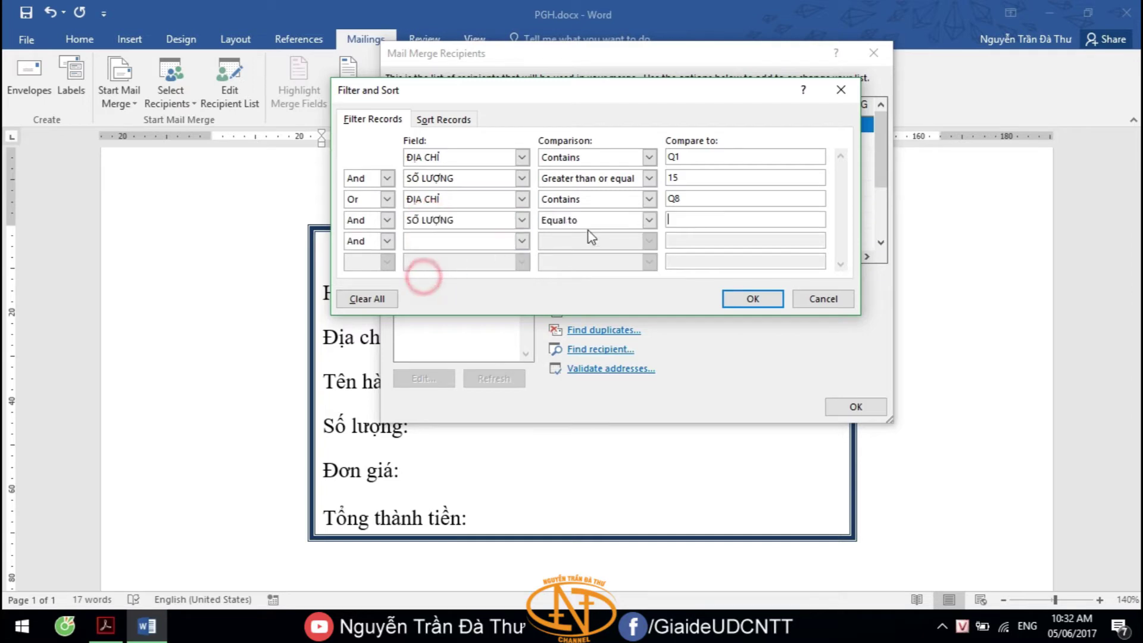
{"action": "left_click", "coordinate": [649, 220]}
{"action": "left_click", "coordinate": [620, 290]}
{"action": "left_click", "coordinate": [704, 220]}
{"action": "type", "text": "15"}
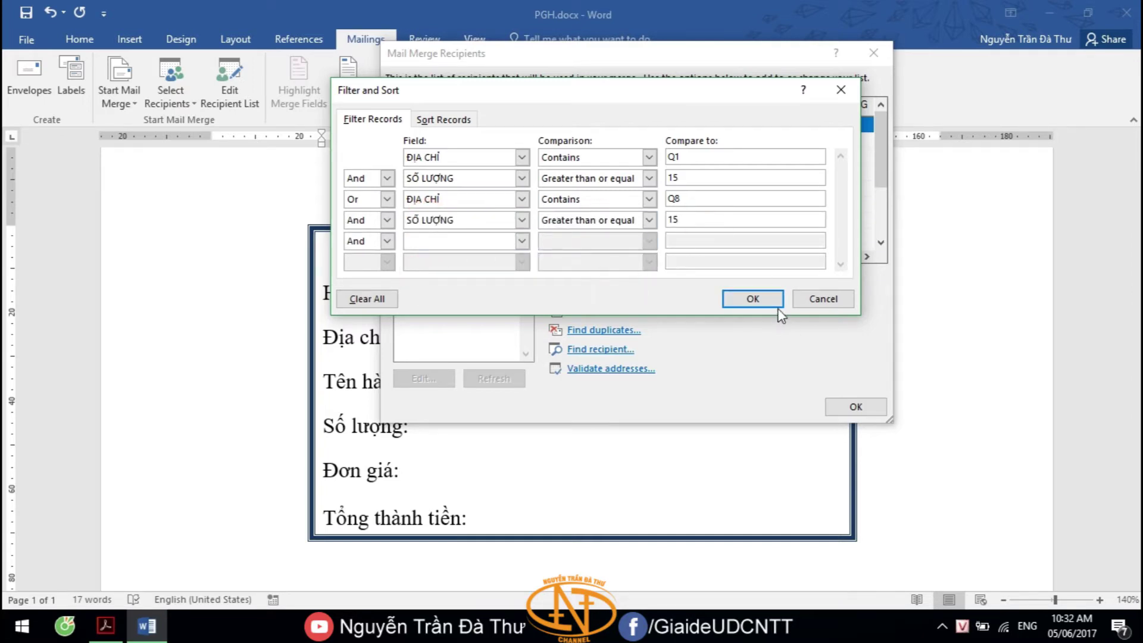
{"action": "left_click", "coordinate": [751, 299]}
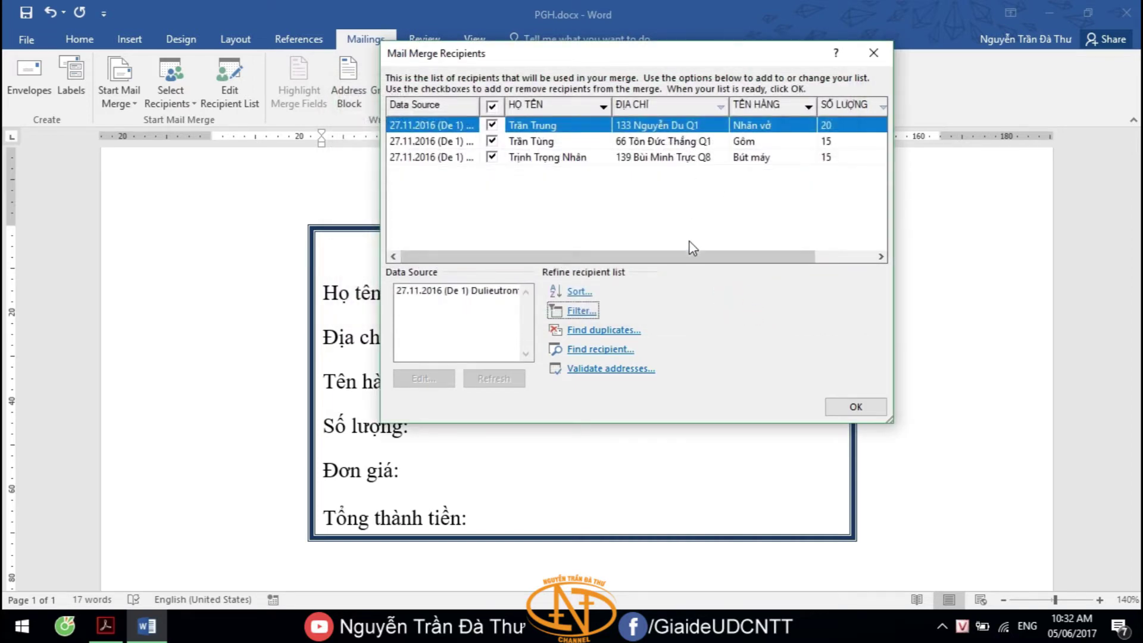
{"action": "left_click", "coordinate": [856, 407]}
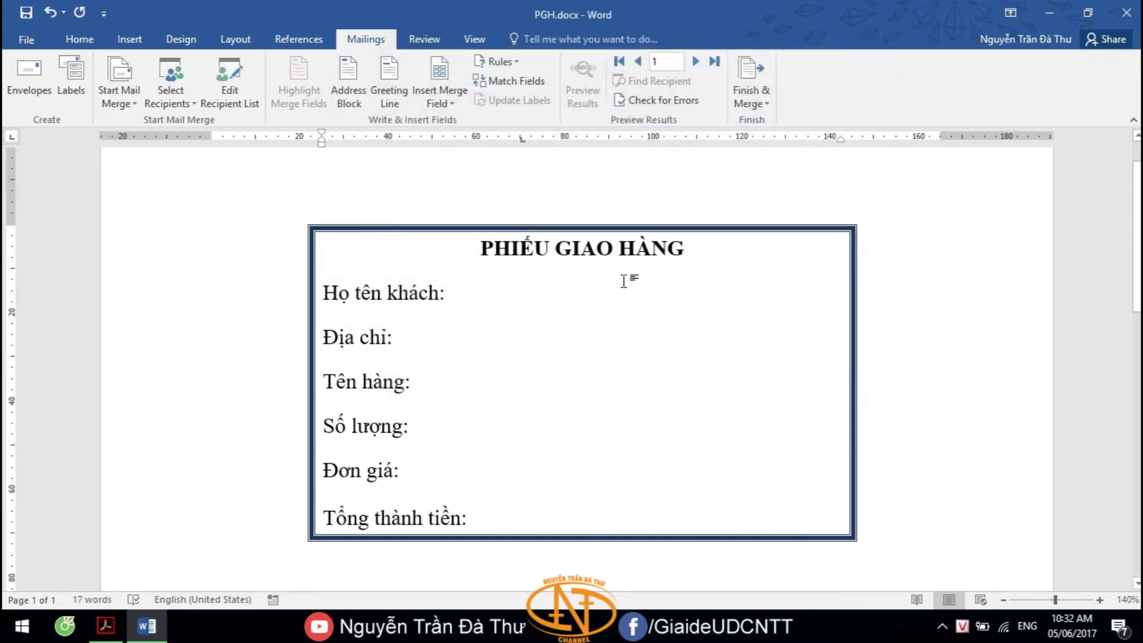
- Insert HỌ_TÊN, ĐỊA_CHỈ, TÊN_HÀNG, SỐ_LƯỢNG and ĐƠN_GIÁ merge fields after their matching labels
{"action": "left_click", "coordinate": [446, 105]}
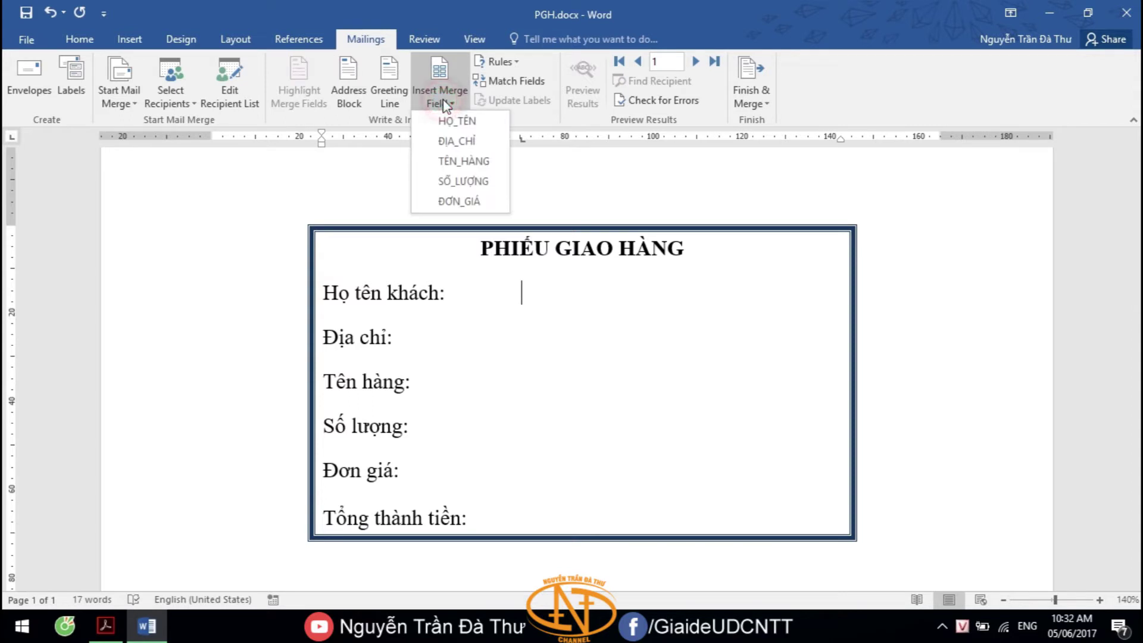
{"action": "left_click", "coordinate": [468, 122]}
{"action": "left_click", "coordinate": [523, 337]}
{"action": "left_click", "coordinate": [446, 105]}
{"action": "left_click", "coordinate": [457, 141]}
{"action": "left_click", "coordinate": [555, 378]}
{"action": "left_click", "coordinate": [483, 163]}
{"action": "left_click", "coordinate": [554, 426]}
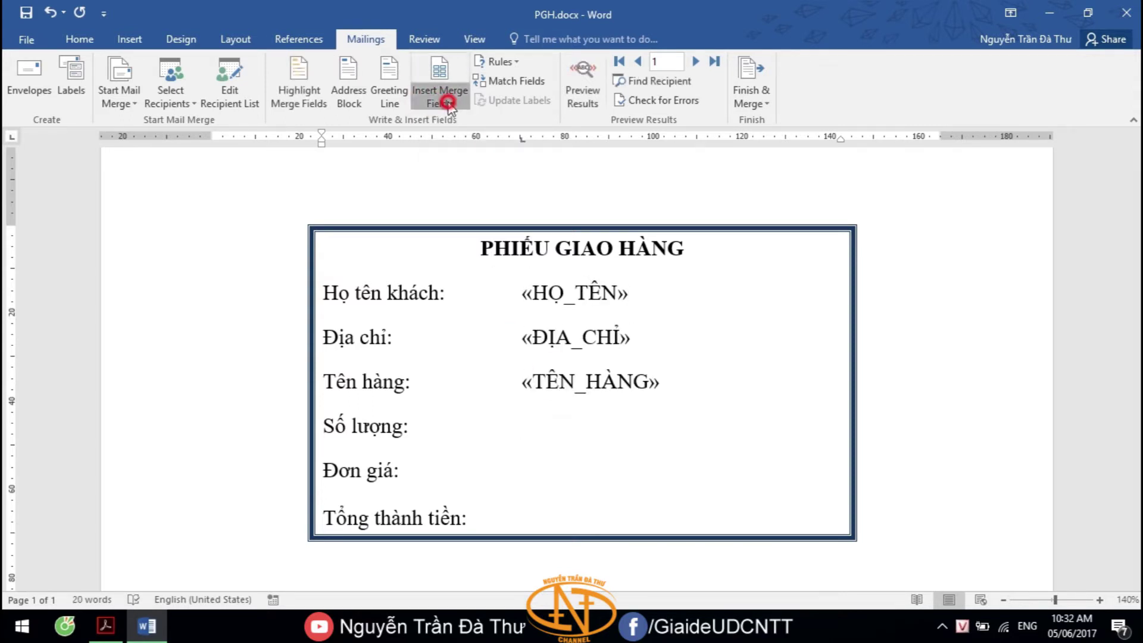
{"action": "left_click", "coordinate": [456, 180]}
{"action": "left_click", "coordinate": [554, 467]}
{"action": "left_click", "coordinate": [478, 207]}
- Recheck the exam PDF, place the cursor after Tổng thành tiền:, and open the File Info page
{"action": "key", "text": "alt+Tab"}
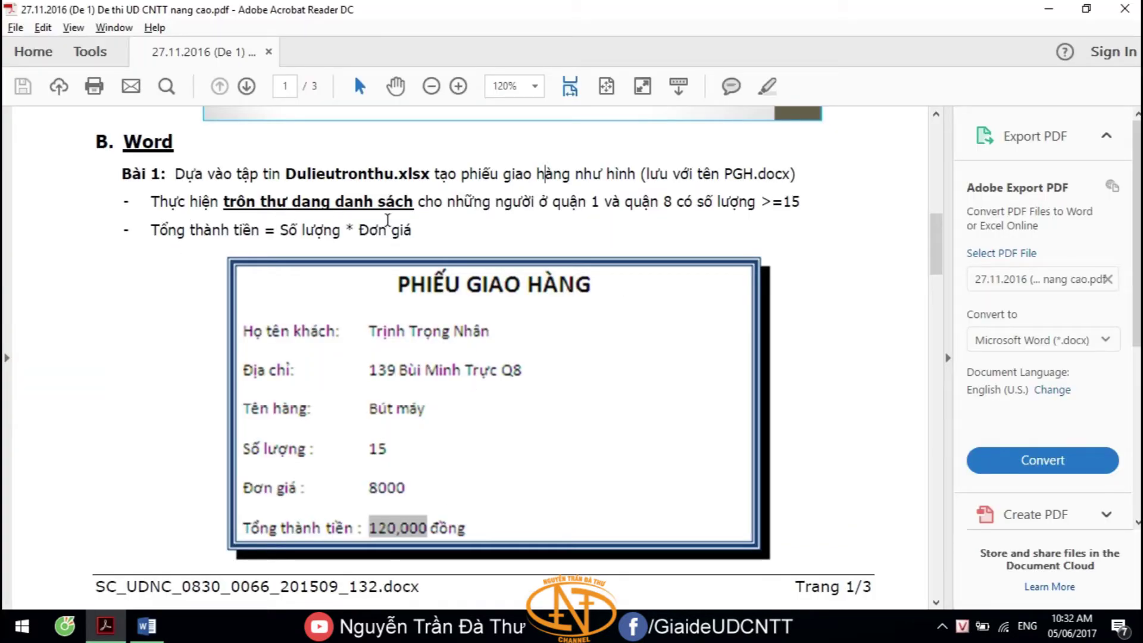
{"action": "key", "text": "alt+Tab"}
{"action": "left_click", "coordinate": [543, 519]}
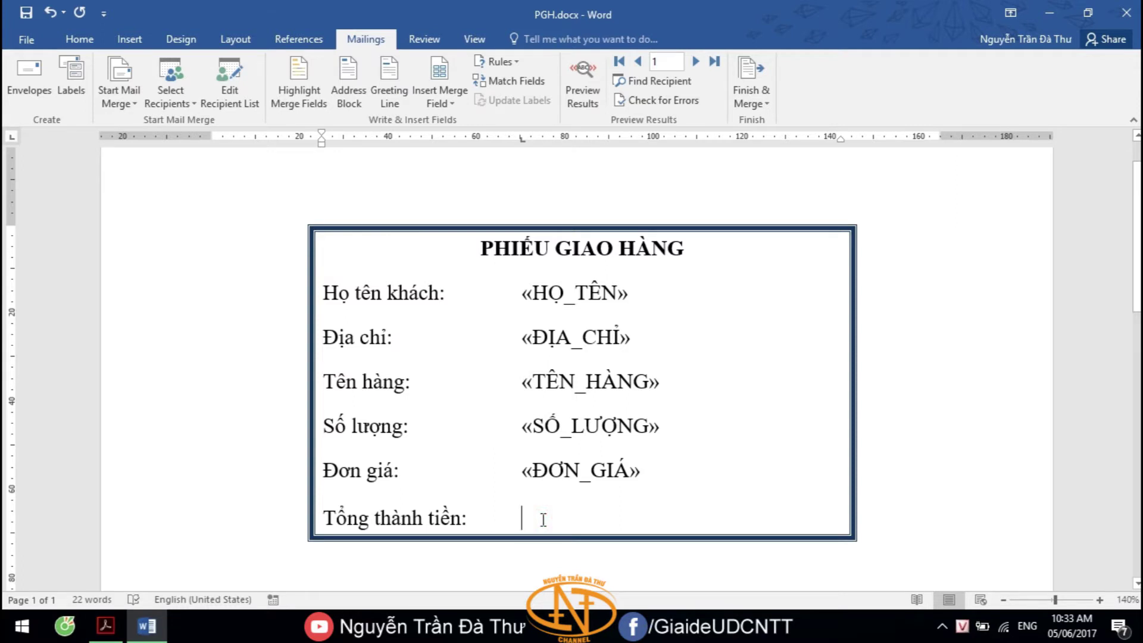
{"action": "left_click", "coordinate": [36, 42]}
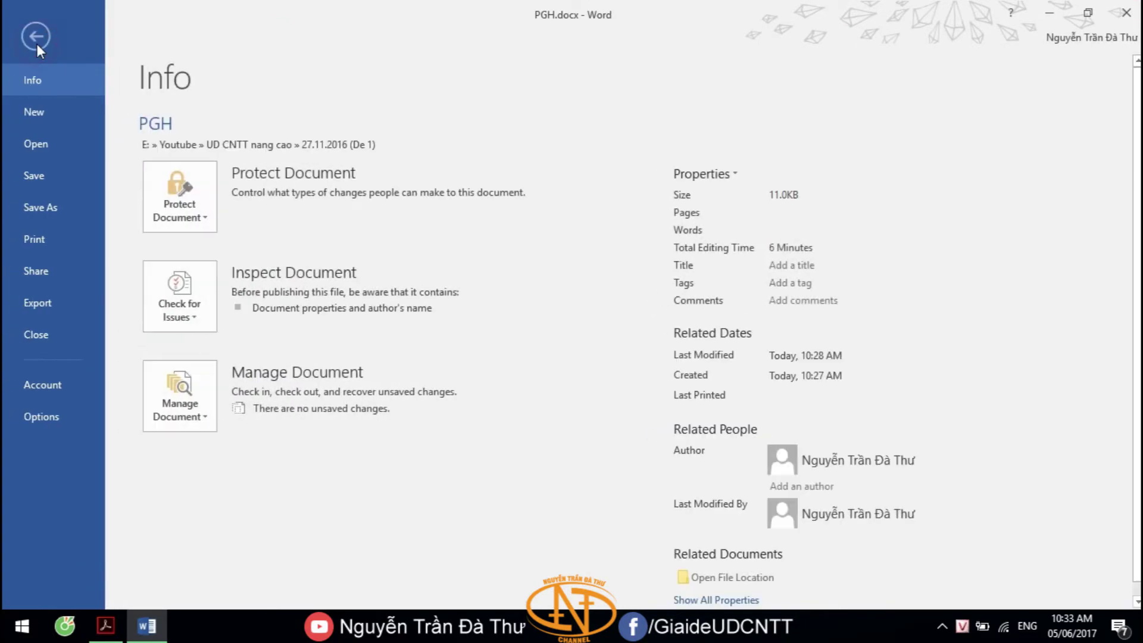
- Enable the Developer tab on the ribbon through Word Options
{"action": "left_click", "coordinate": [57, 410]}
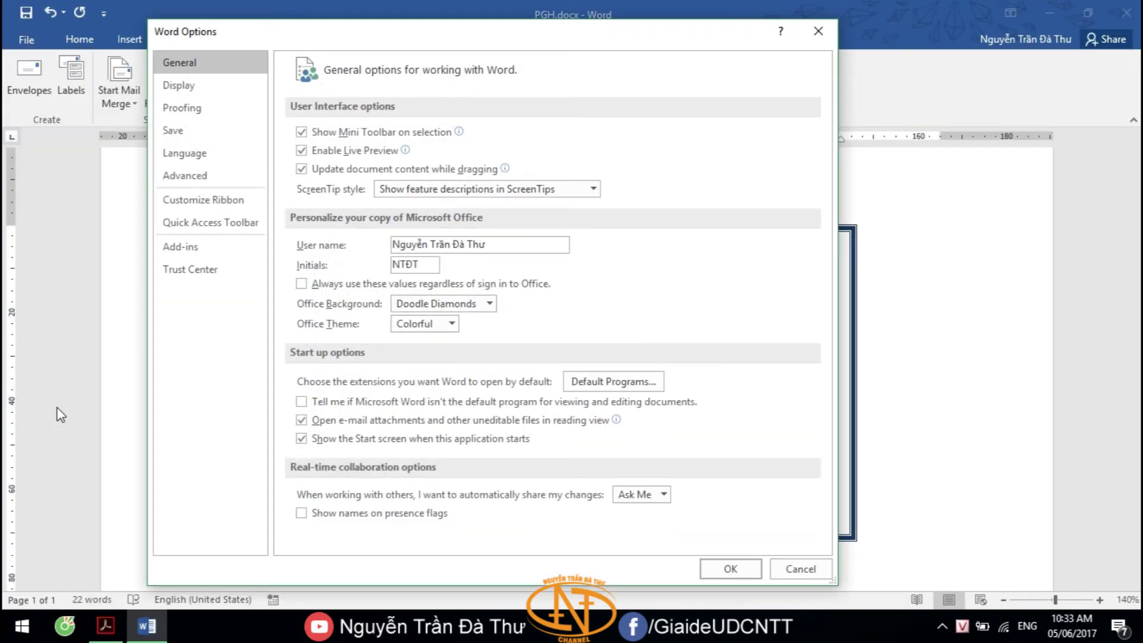
{"action": "left_click", "coordinate": [204, 206]}
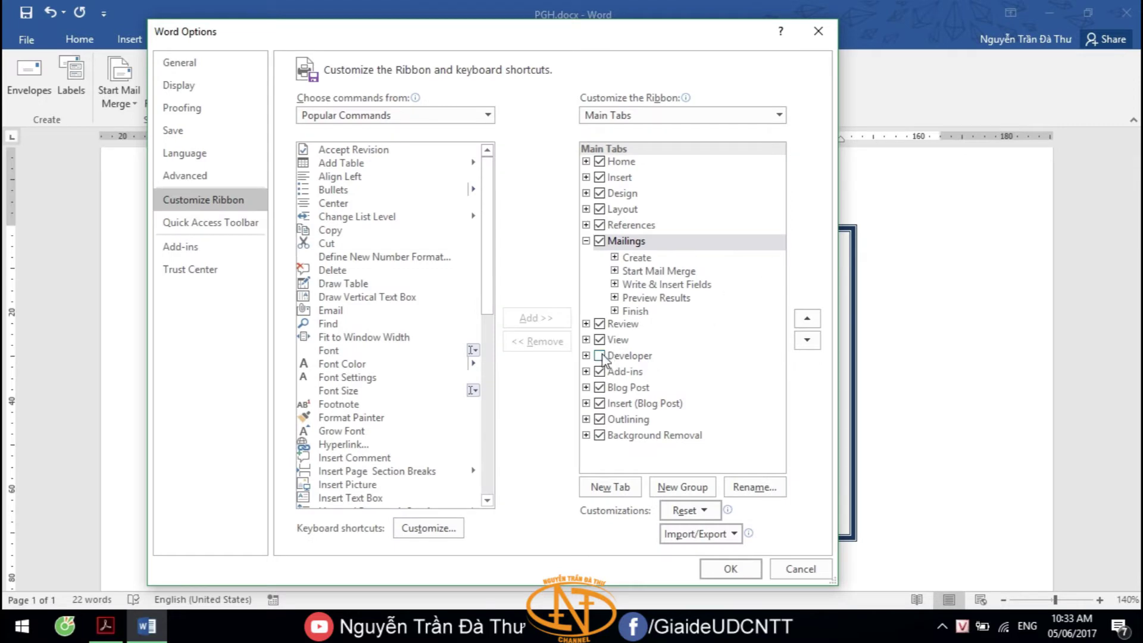
{"action": "left_click", "coordinate": [599, 355]}
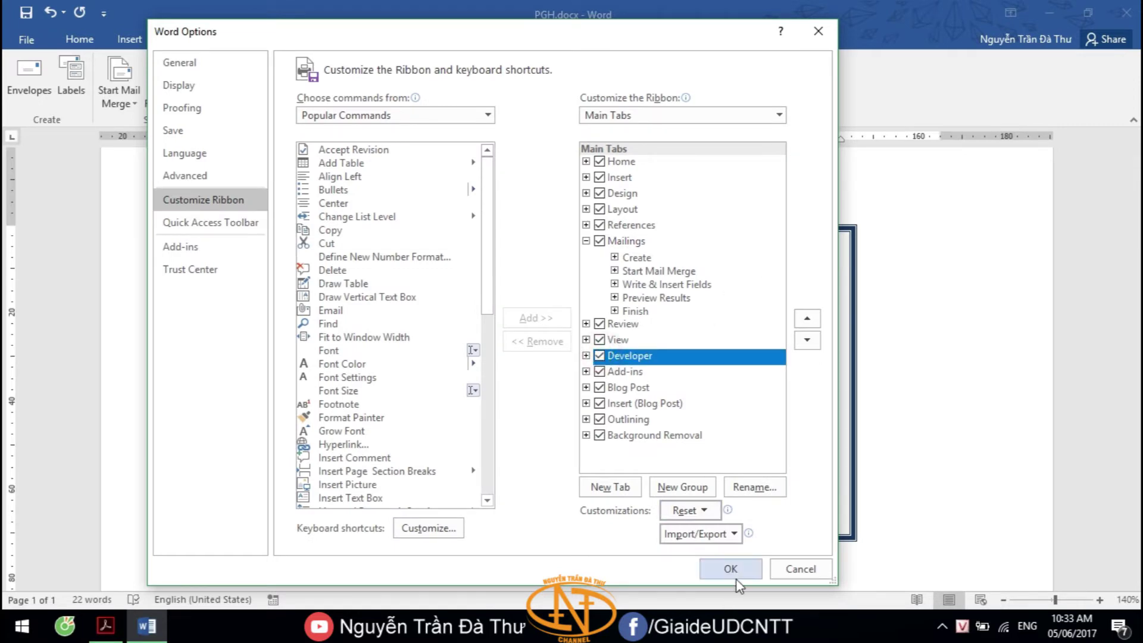
{"action": "left_click", "coordinate": [738, 578]}
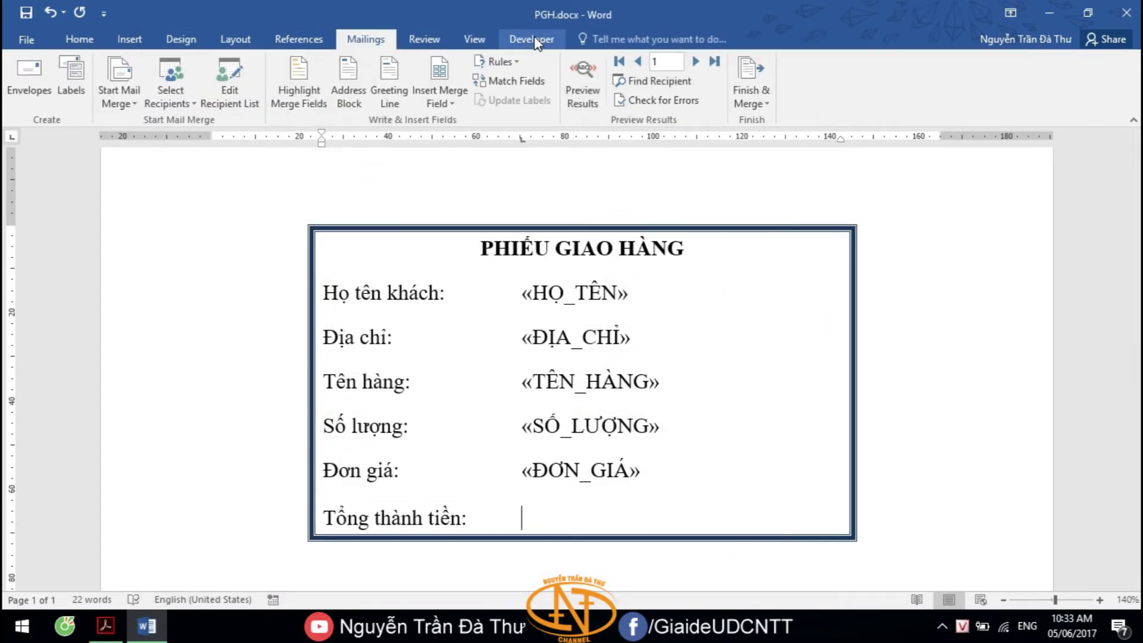
- Insert a legacy text form field after the 'Tổng thành tiền:' label
{"action": "left_click", "coordinate": [536, 40]}
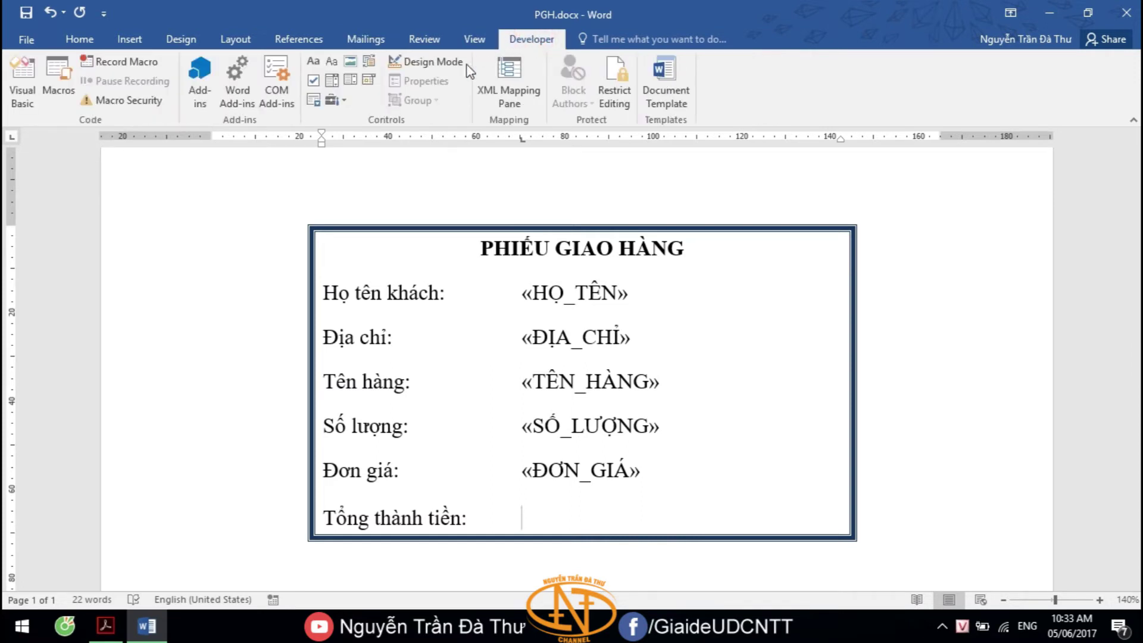
{"action": "left_click", "coordinate": [341, 106]}
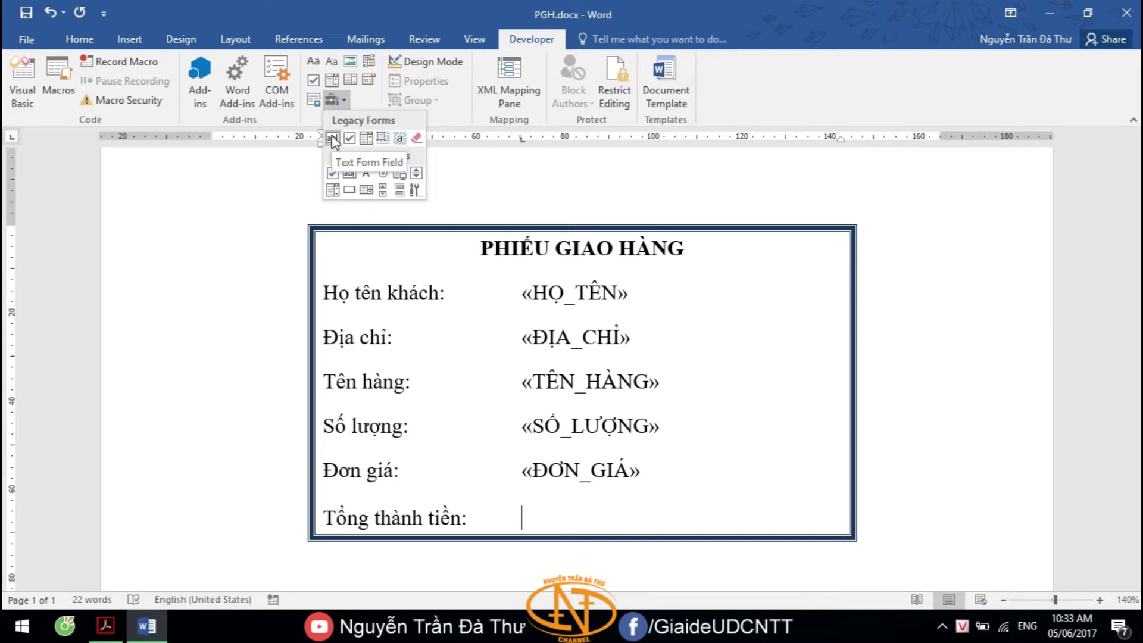
{"action": "left_click", "coordinate": [332, 139]}
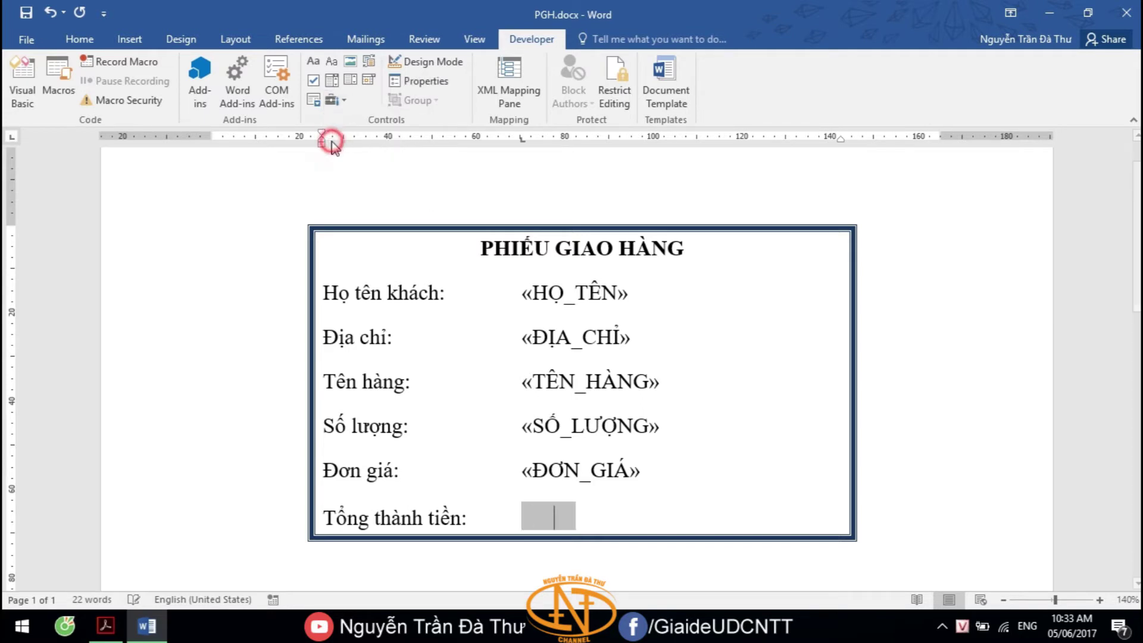
- Make the total field calculate =SỐ_LƯỢNG * ĐƠN_GIÁ in #,##0 format and add 'đông' after it
{"action": "double_click", "coordinate": [541, 516]}
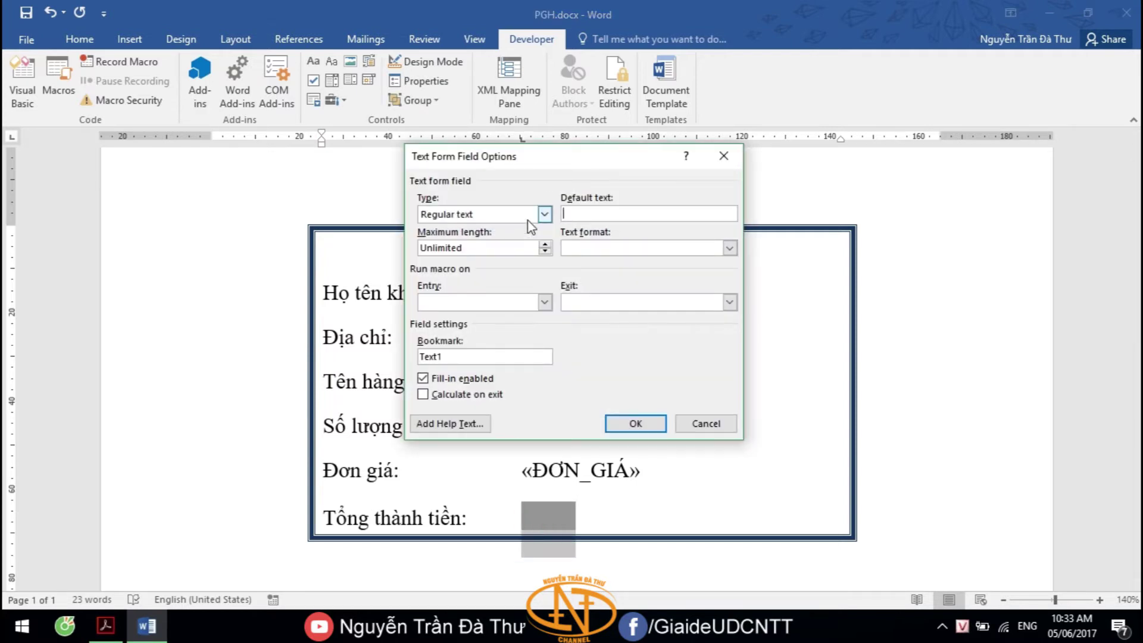
{"action": "left_click", "coordinate": [527, 217]}
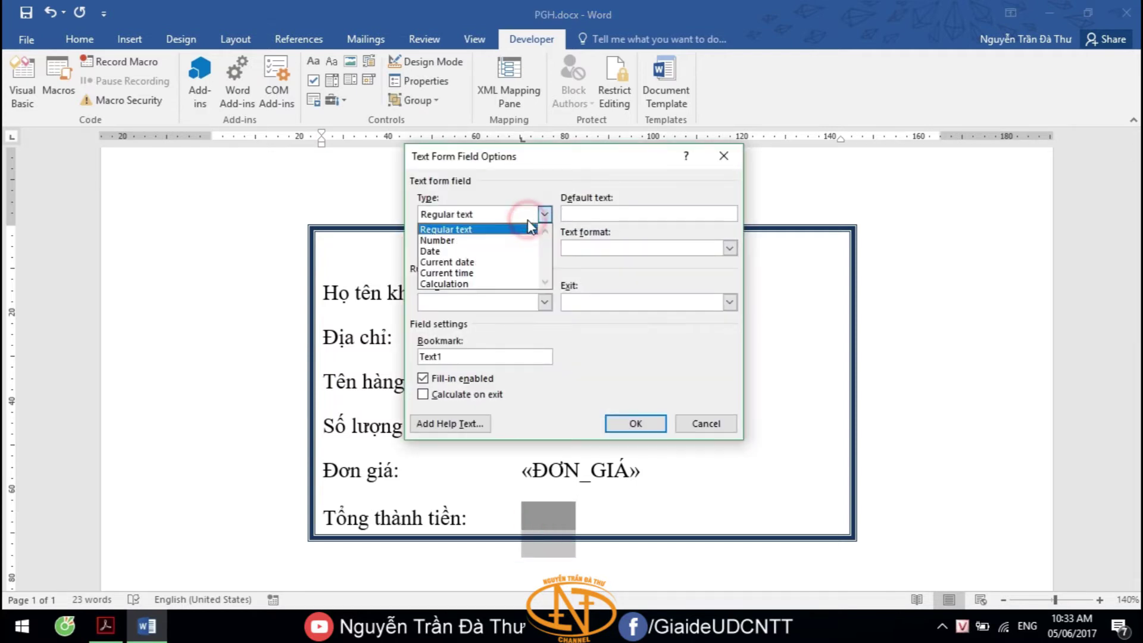
{"action": "left_click", "coordinate": [498, 285]}
{"action": "left_click", "coordinate": [602, 218]}
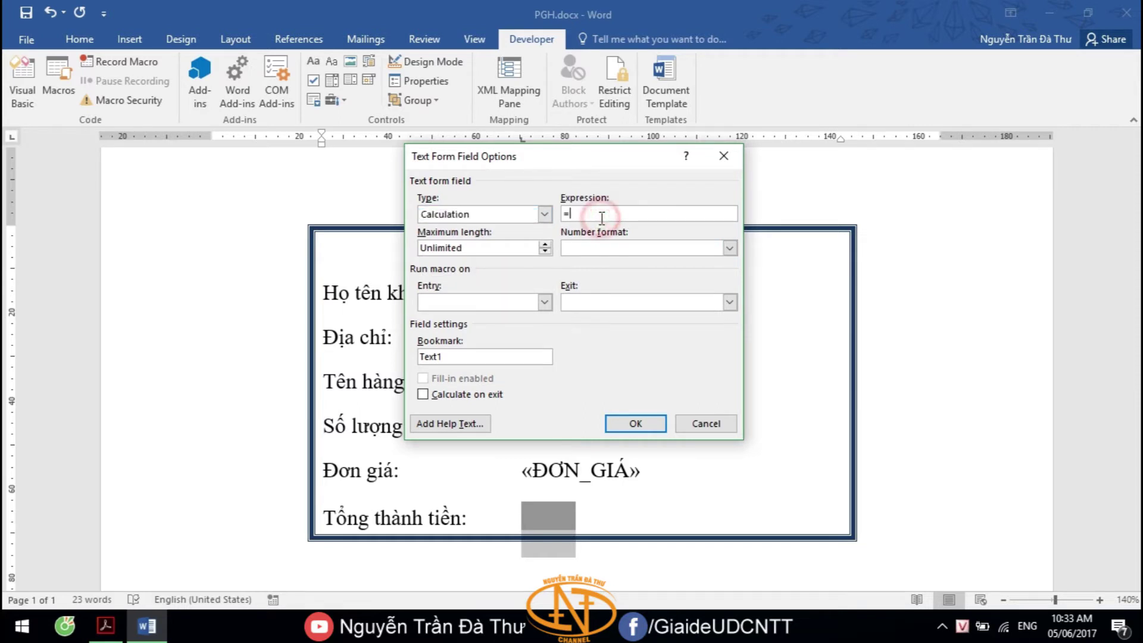
{"action": "left_click_drag", "start_coordinate": [616, 163], "coordinate": [939, 106]}
{"action": "type", "text": "SỐ_LƯỢNG * ĐƠN_GIÁ"}
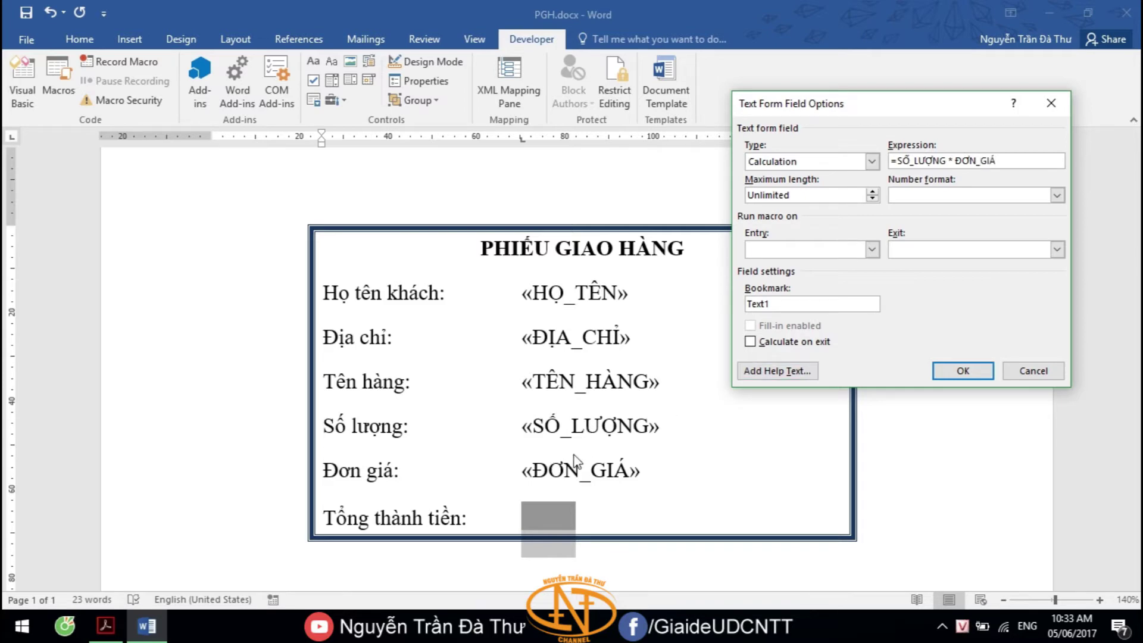
{"action": "left_click", "coordinate": [1057, 197]}
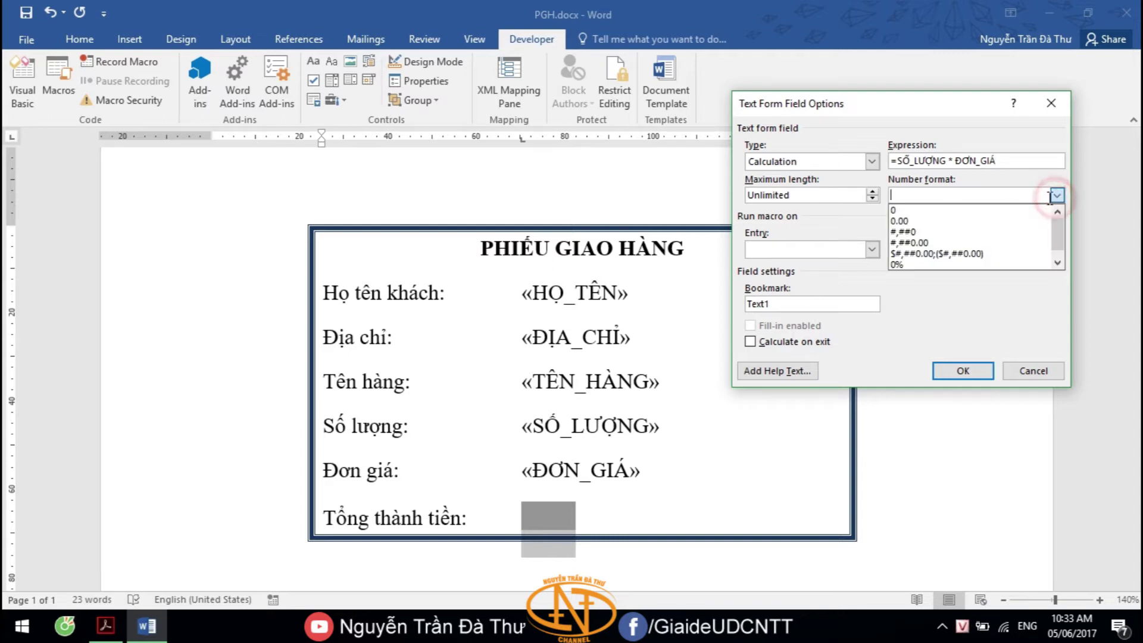
{"action": "left_click", "coordinate": [911, 231]}
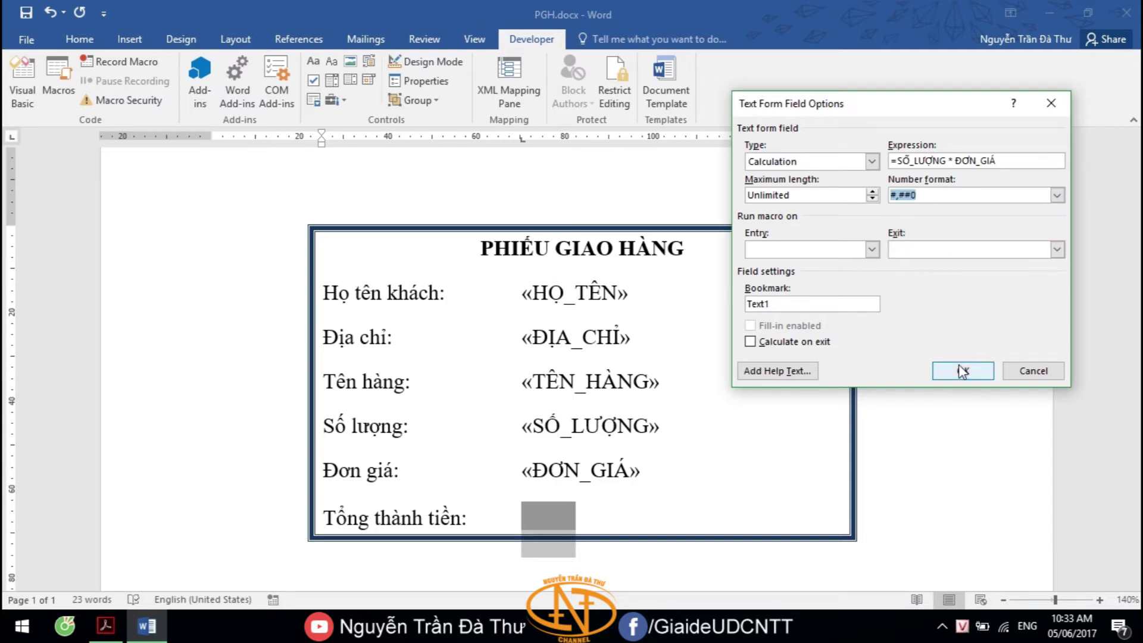
{"action": "left_click", "coordinate": [962, 369]}
{"action": "left_click", "coordinate": [564, 519]}
{"action": "type", "text": "đ"}
{"action": "type", "text": "ông"}
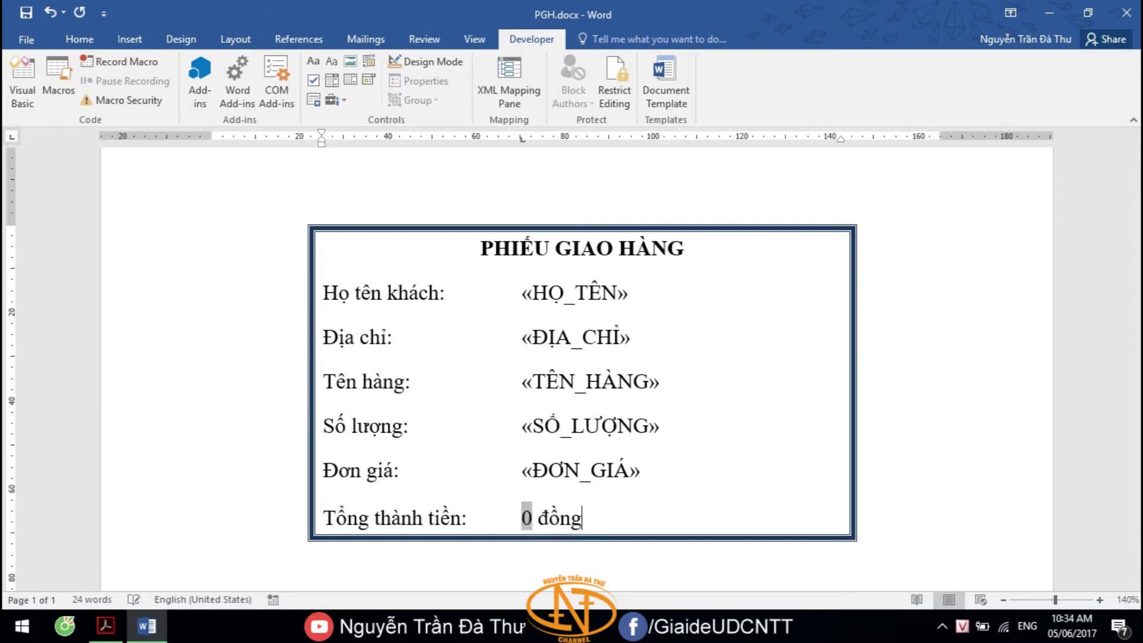
- Preview the mail merge results and advance through the next two recipient records
{"action": "left_click", "coordinate": [366, 38]}
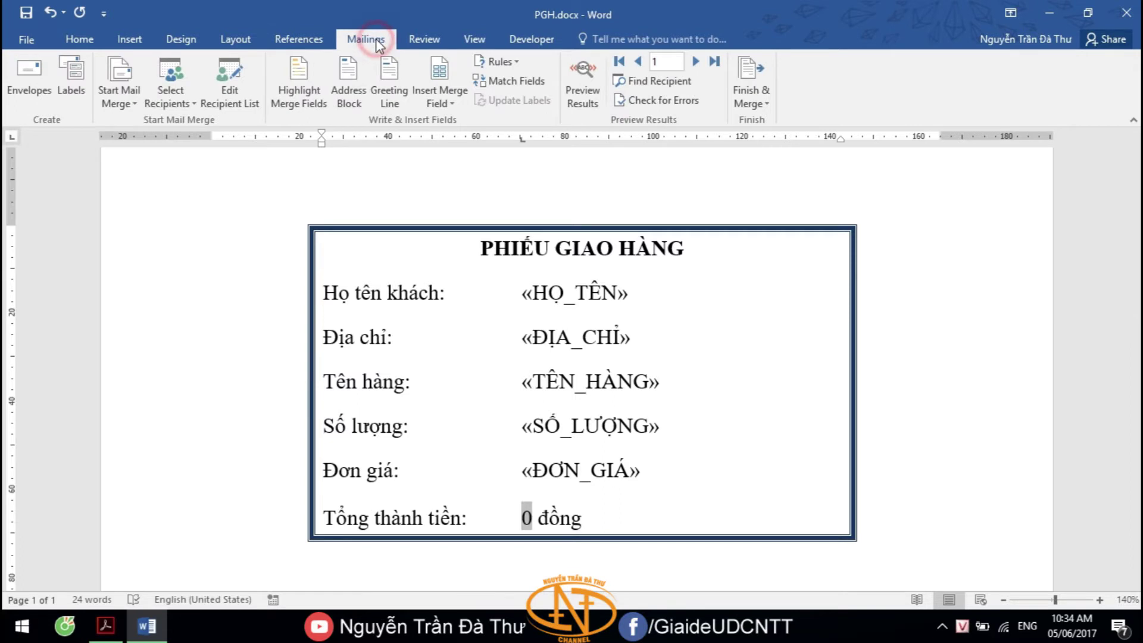
{"action": "left_click", "coordinate": [591, 88]}
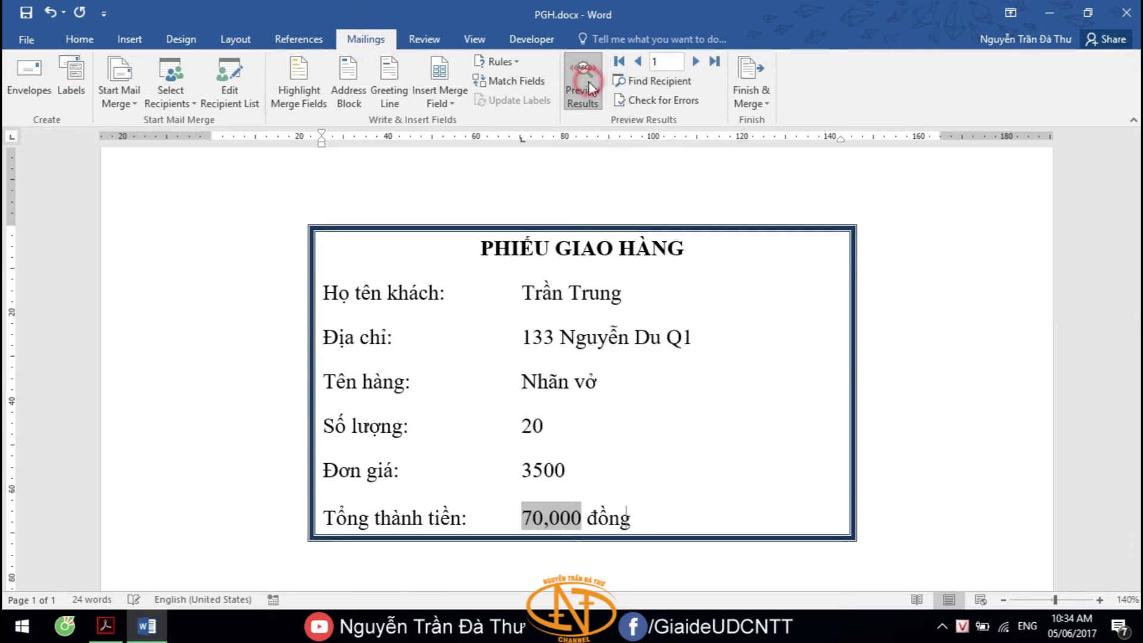
{"action": "left_click", "coordinate": [694, 64]}
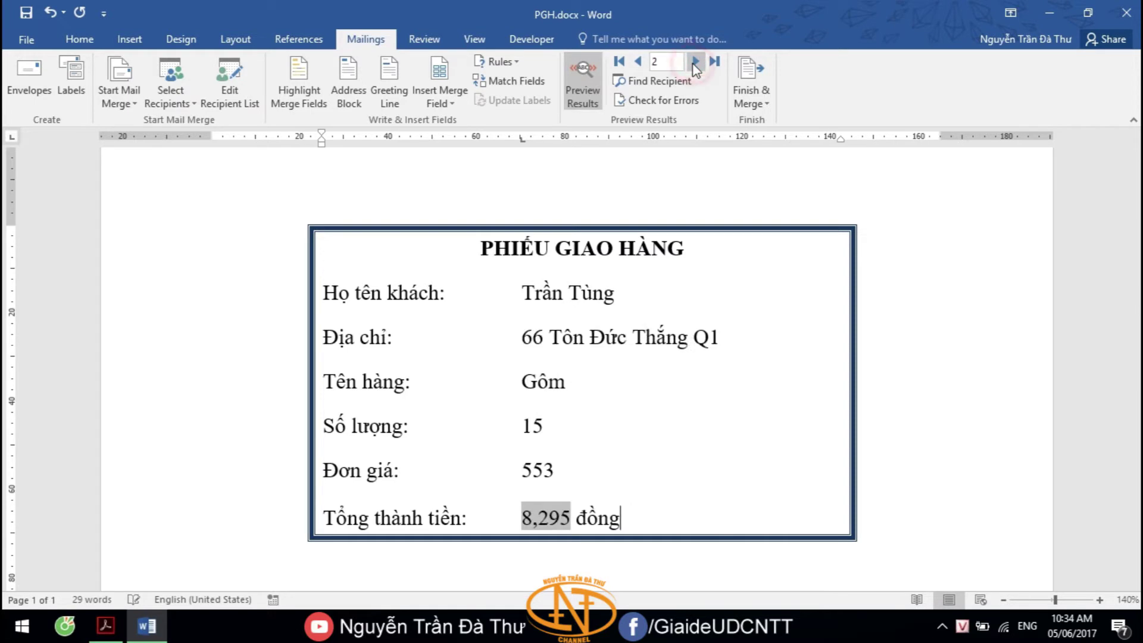
{"action": "left_click", "coordinate": [695, 64]}
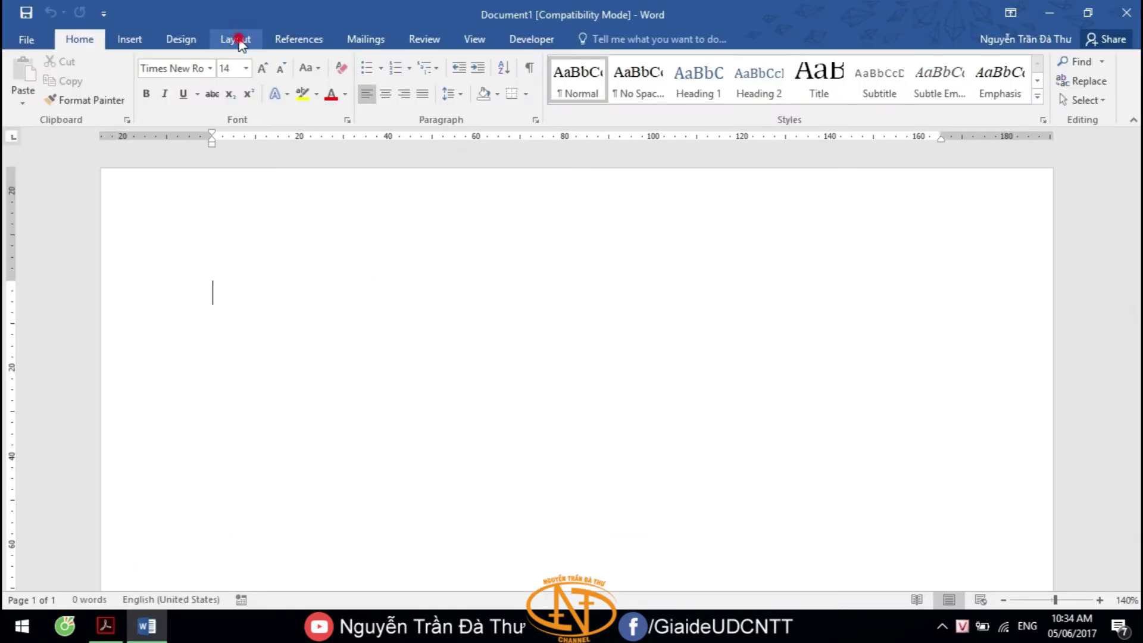
- Switch the new document's page to landscape orientation and zoom to full page width
{"action": "left_click", "coordinate": [235, 38]}
{"action": "left_click", "coordinate": [76, 83]}
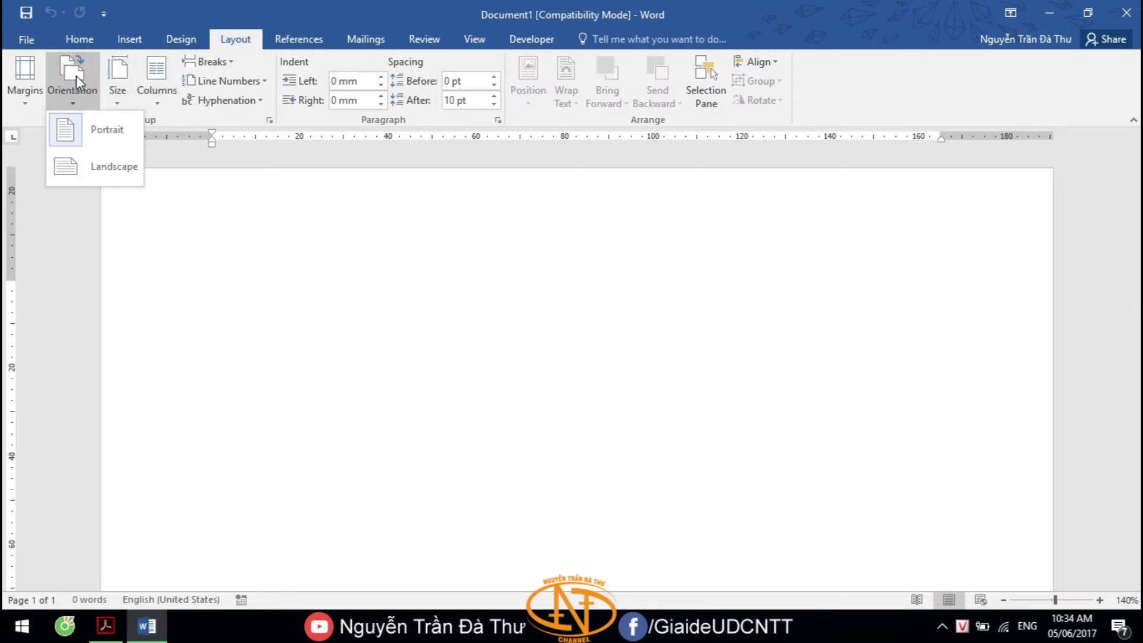
{"action": "left_click", "coordinate": [97, 170]}
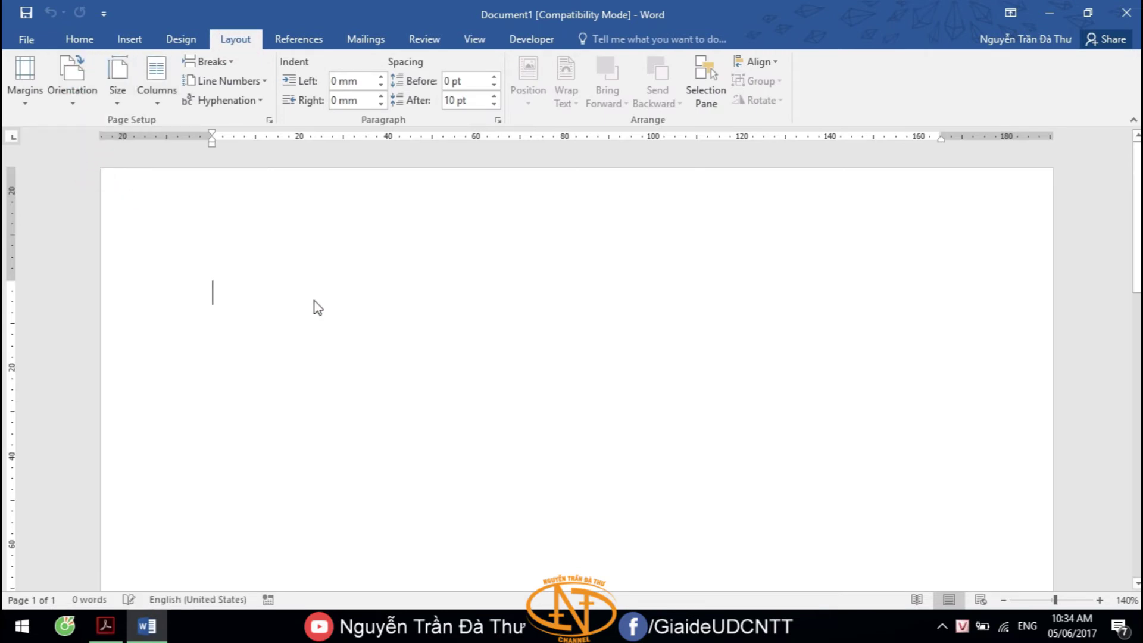
{"action": "double_click", "coordinate": [1003, 600]}
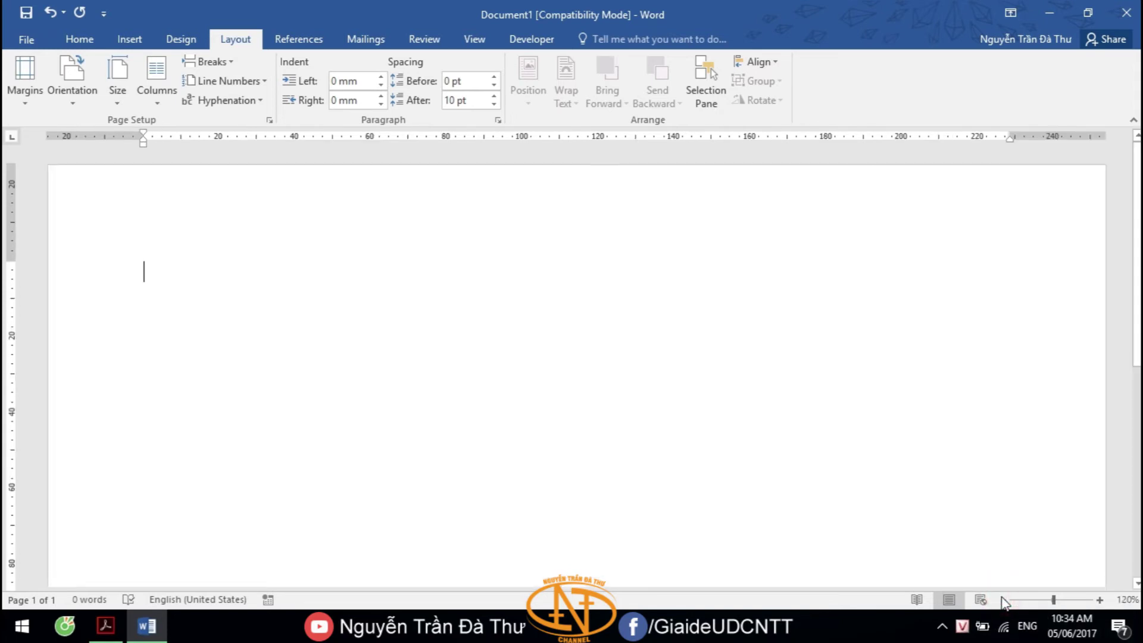
{"action": "left_click", "coordinate": [146, 258]}
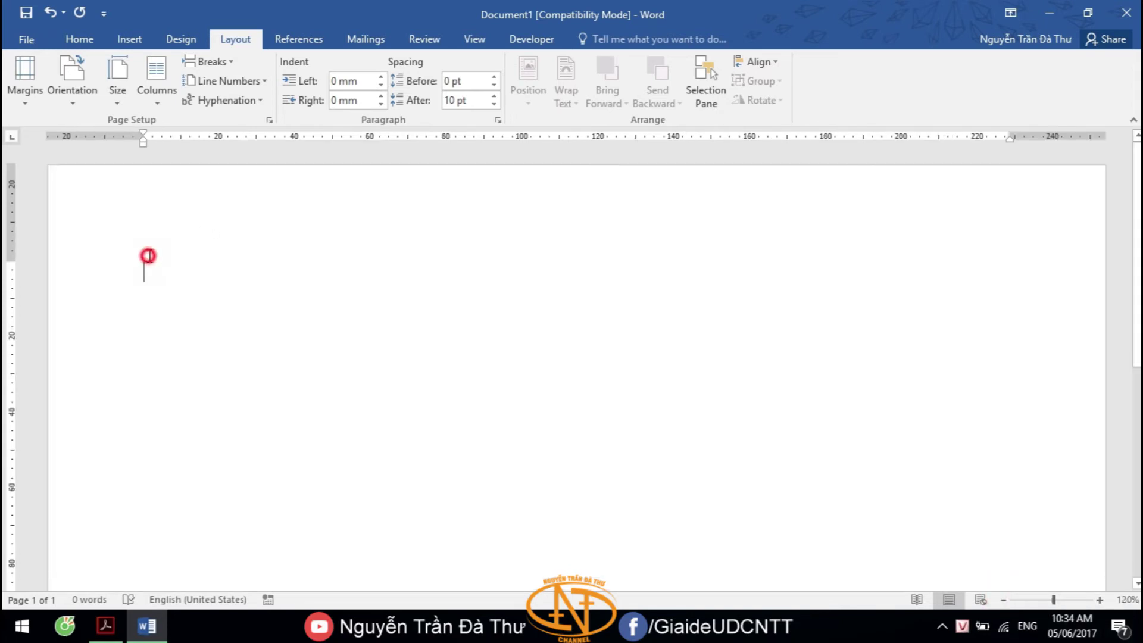
- Save the document as DAOTAO.docx on this computer, upgrading to the newest file format
{"action": "left_click", "coordinate": [26, 12]}
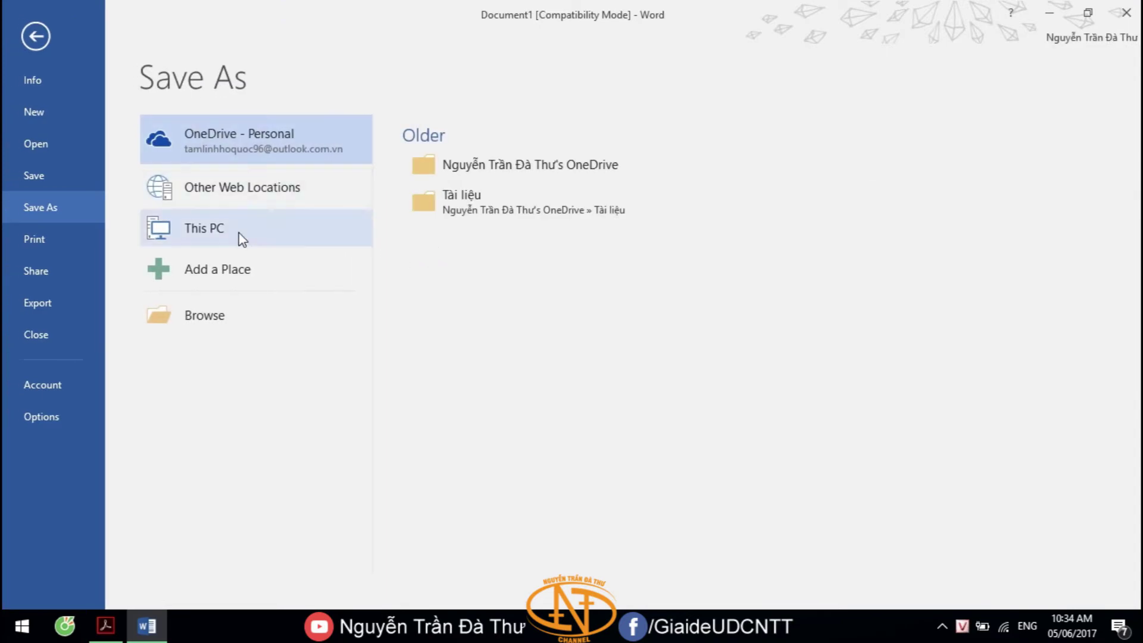
{"action": "left_click", "coordinate": [237, 229]}
{"action": "left_click", "coordinate": [531, 166]}
{"action": "type", "text": "DAO"}
{"action": "key", "text": "Return"}
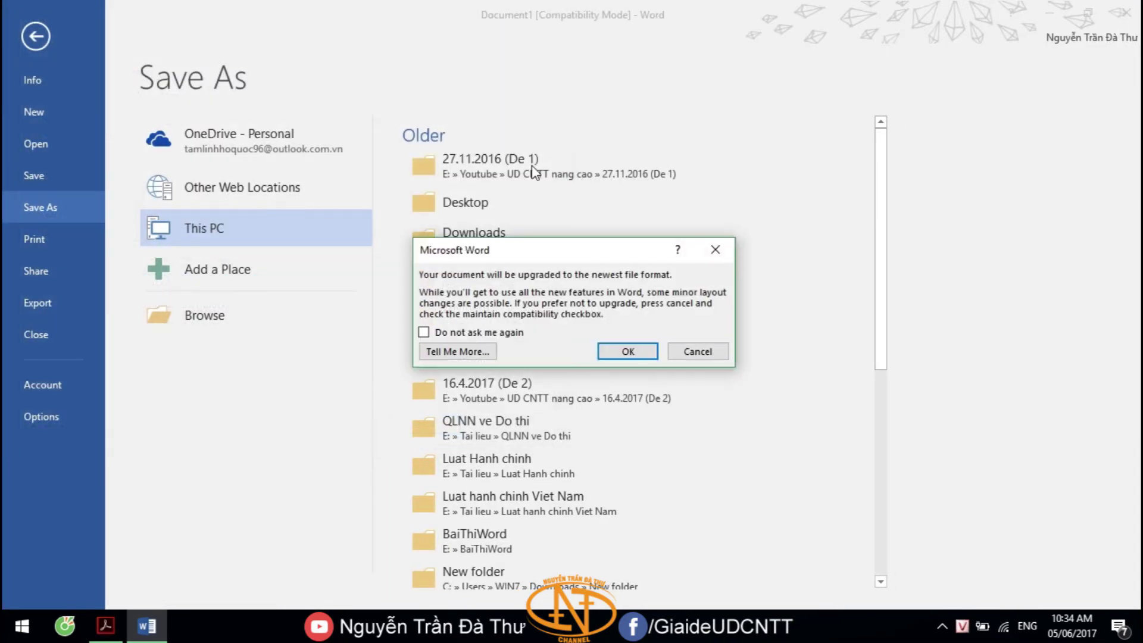
{"action": "left_click", "coordinate": [625, 351]}
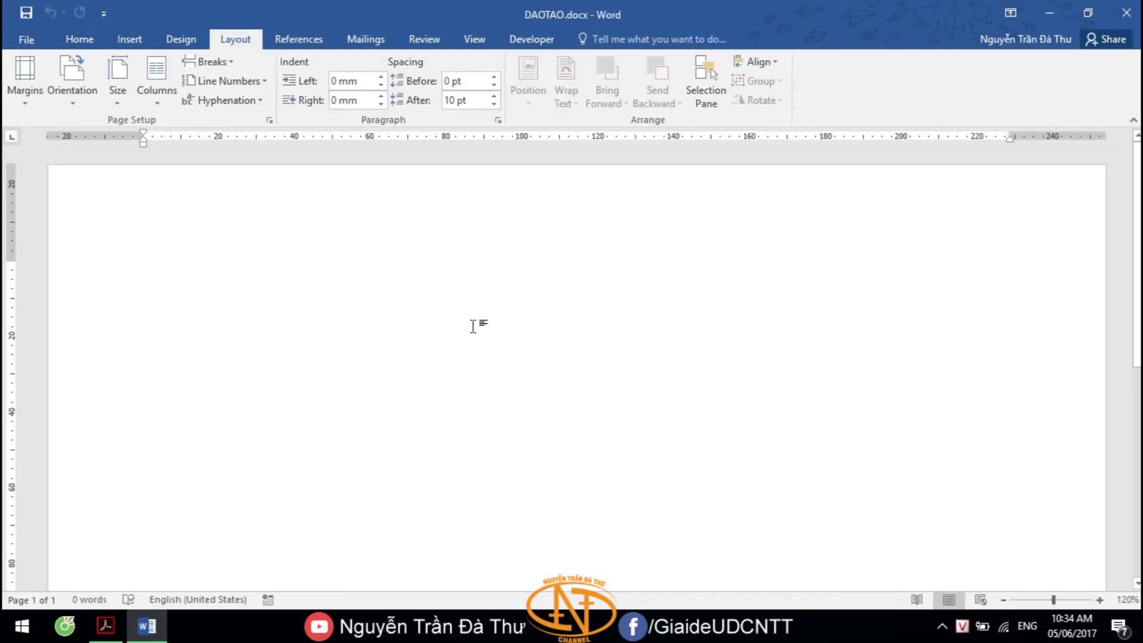
{"action": "key", "text": "alt+Tab"}
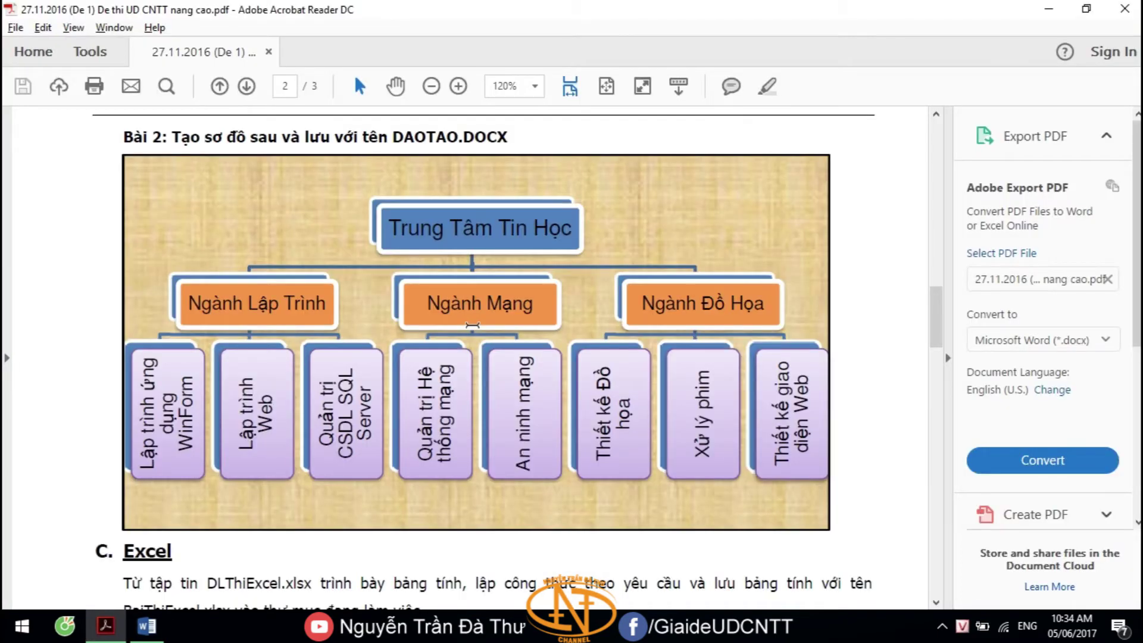
- Insert a basic Hierarchy SmartArt chart from the Hierarchy category and zoom out to view it
{"action": "key", "text": "alt+Tab"}
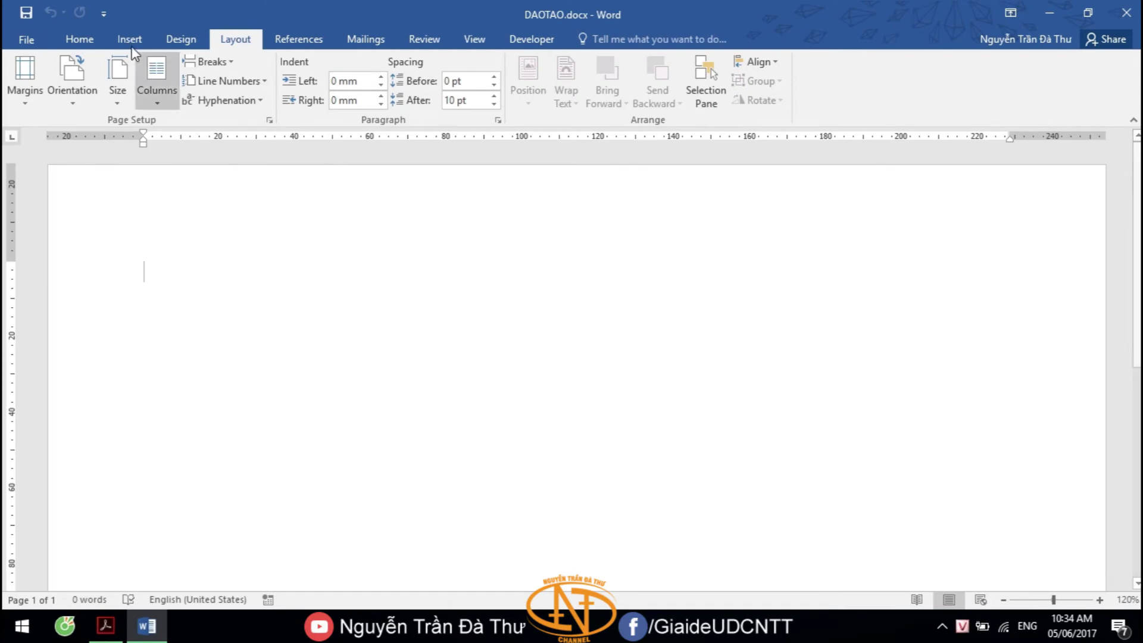
{"action": "left_click", "coordinate": [125, 40]}
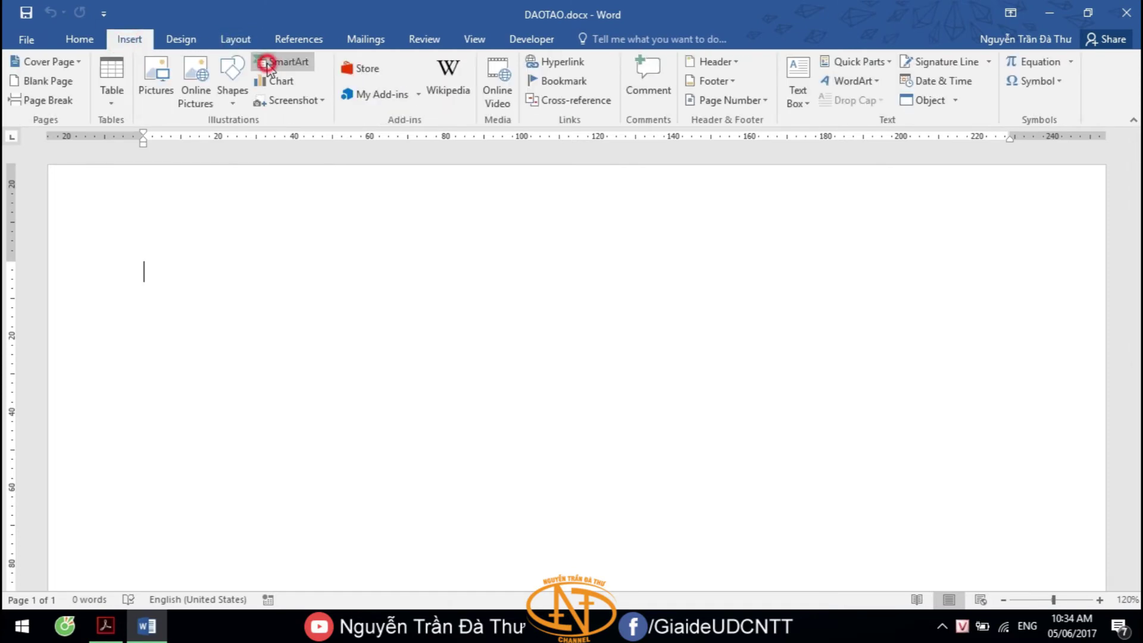
{"action": "left_click", "coordinate": [280, 62]}
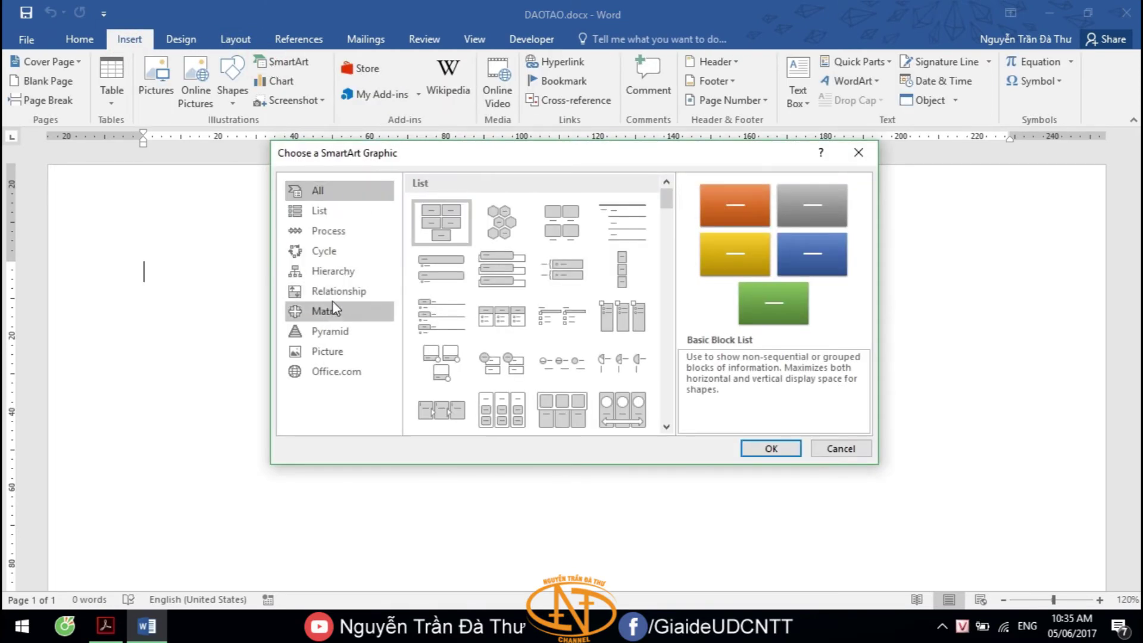
{"action": "left_click", "coordinate": [341, 273]}
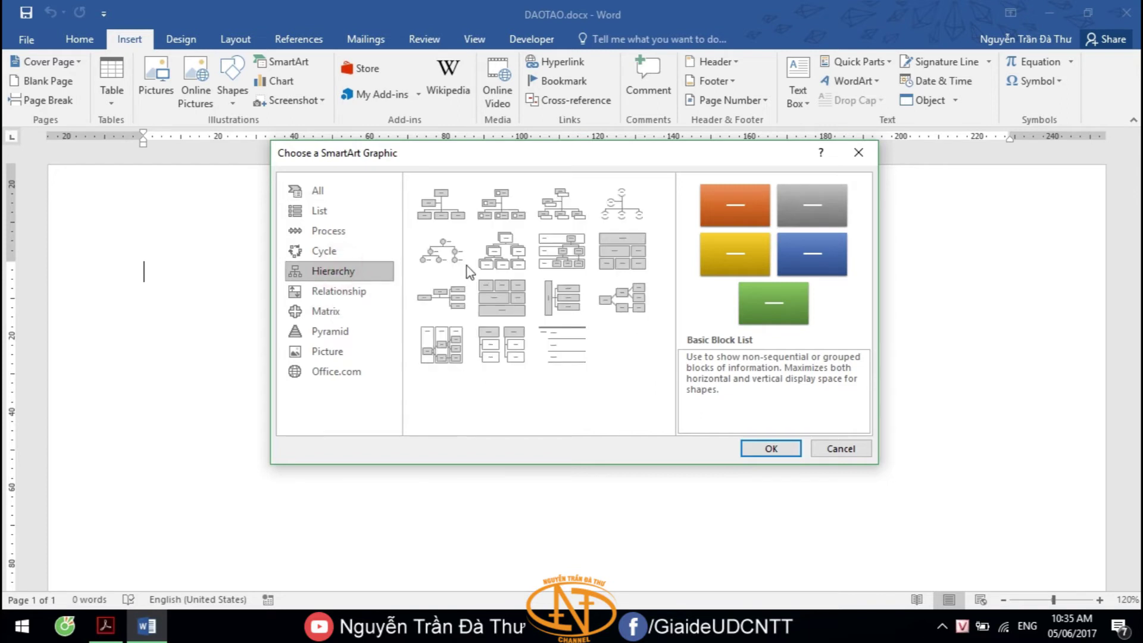
{"action": "left_click", "coordinate": [499, 265]}
{"action": "left_click", "coordinate": [769, 452]}
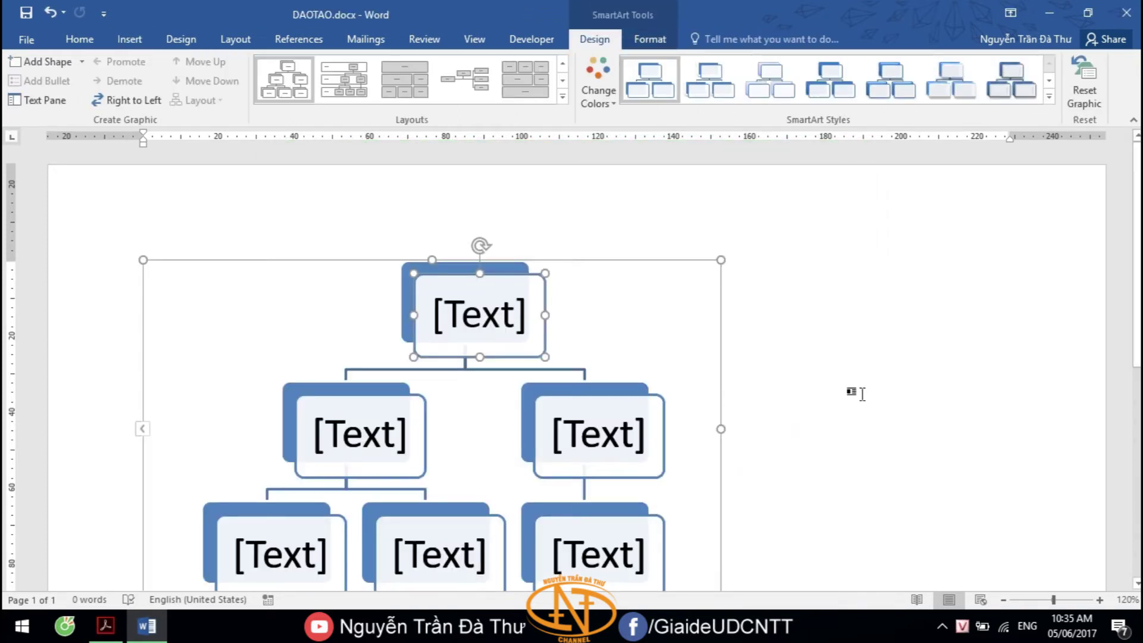
{"action": "left_click", "coordinate": [855, 390]}
{"action": "scroll", "coordinate": [855, 390], "scroll_direction": "down", "scroll_amount": 2}
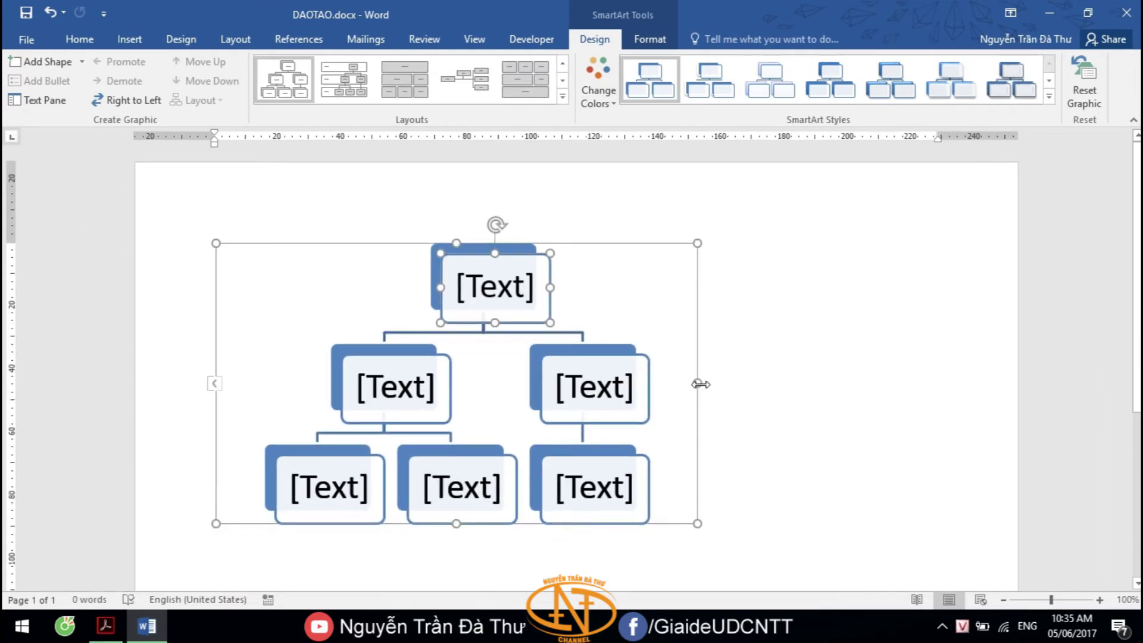
{"action": "key", "text": "alt+Tab"}
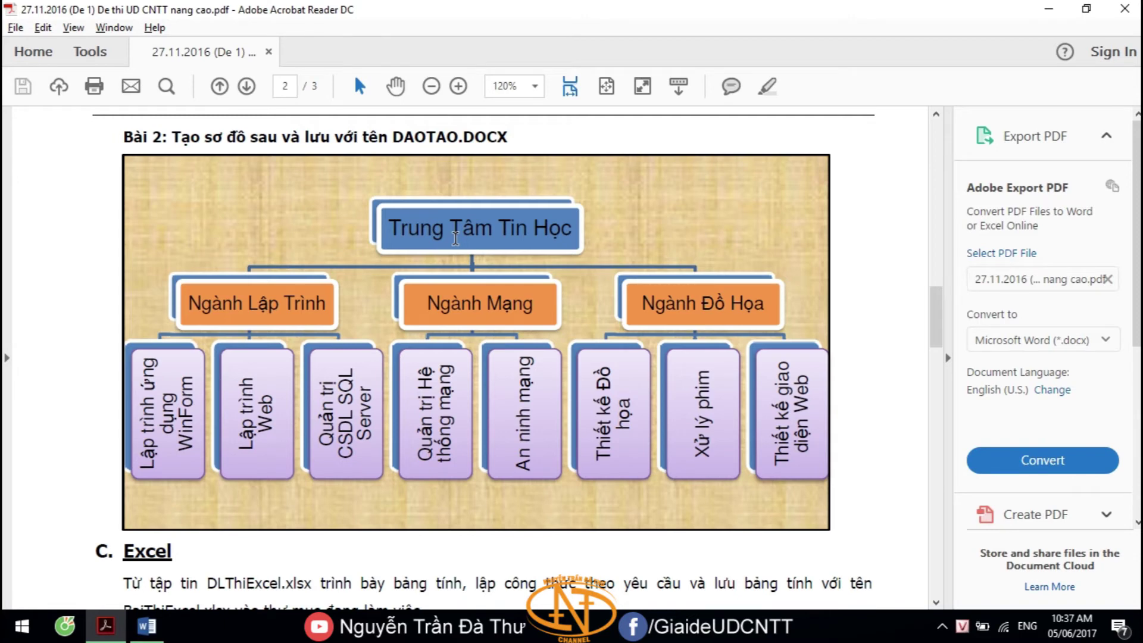
- Add a third box to the chart's second level below the top box
{"action": "key", "text": "alt+Tab"}
{"action": "left_click", "coordinate": [508, 290]}
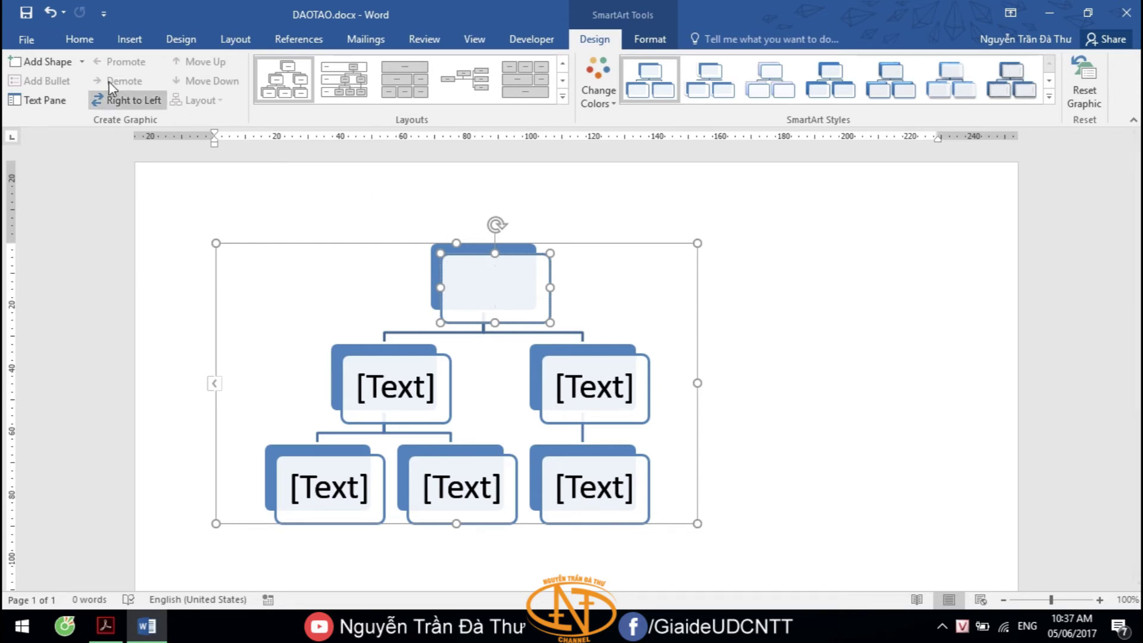
{"action": "left_click", "coordinate": [81, 61]}
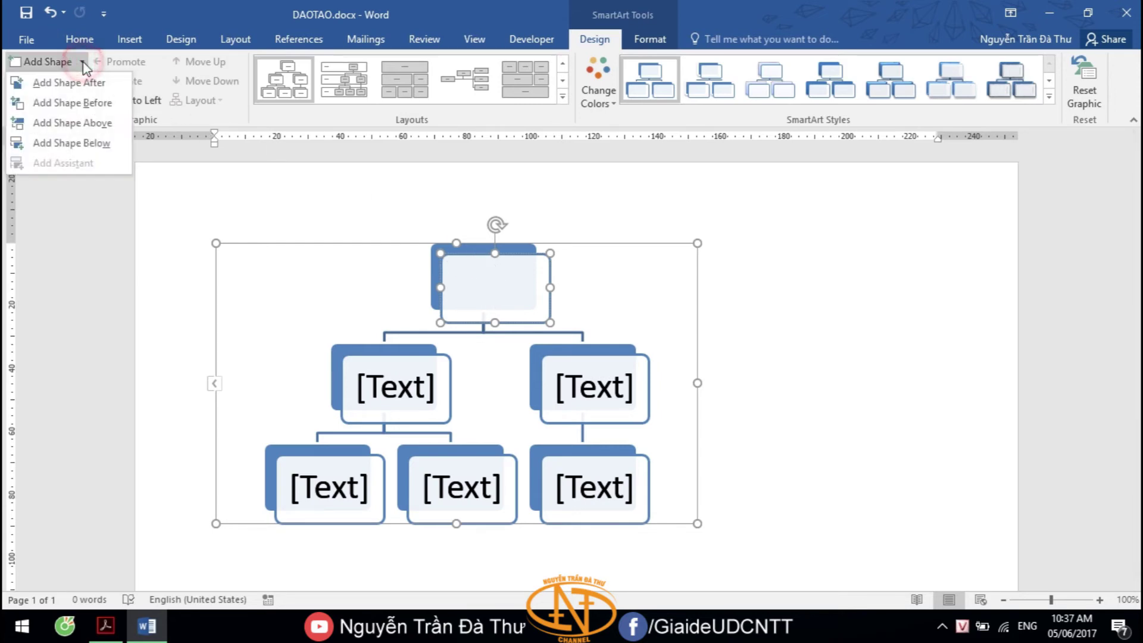
{"action": "left_click", "coordinate": [78, 143]}
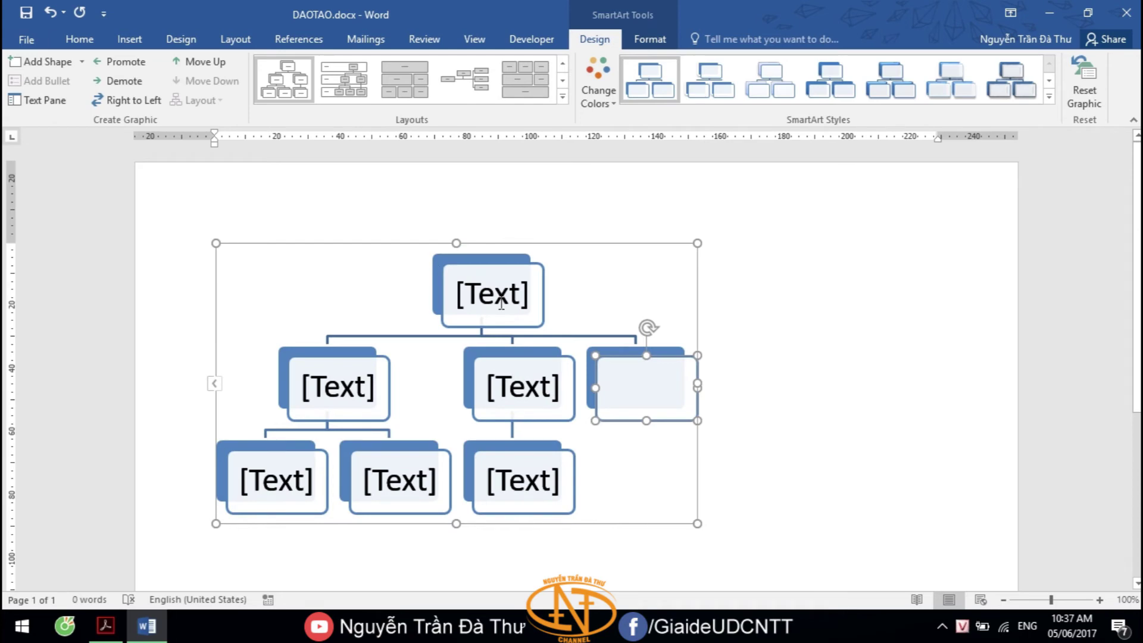
{"action": "key", "text": "alt+Tab"}
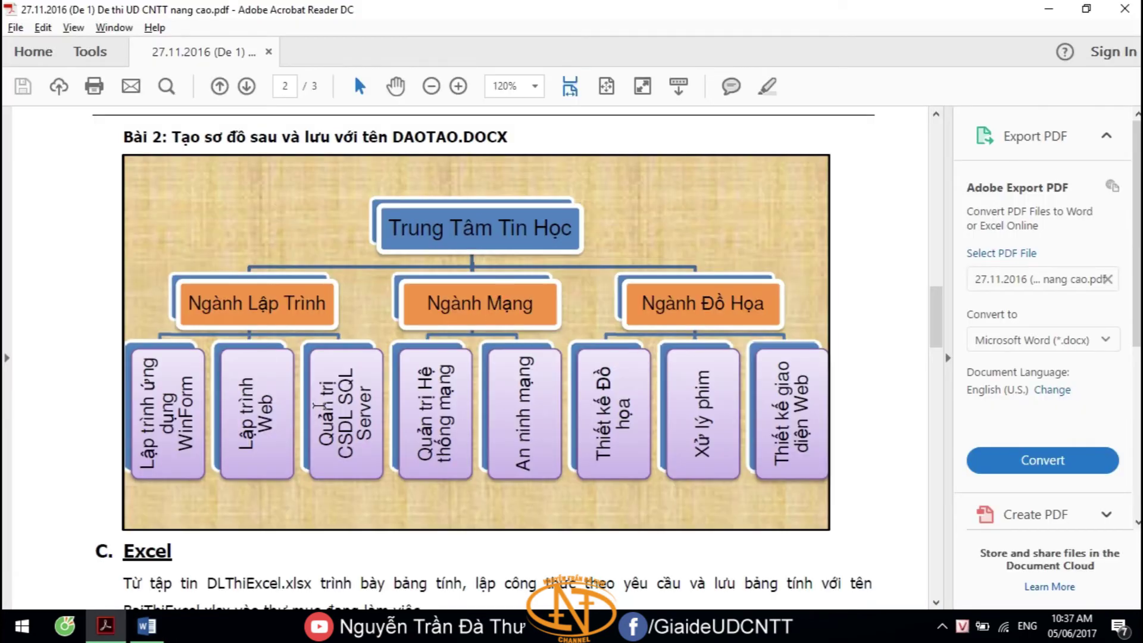
{"action": "key", "text": "alt+Tab"}
- Add a third box under the left branch and a box under the right branch
{"action": "left_click", "coordinate": [351, 391]}
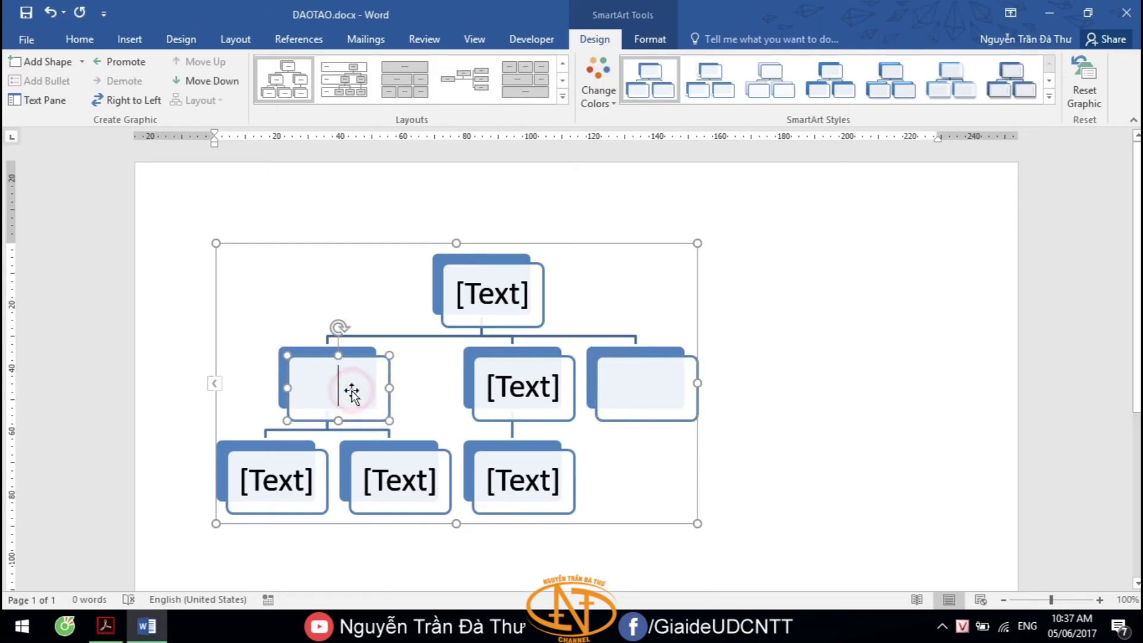
{"action": "left_click", "coordinate": [84, 67]}
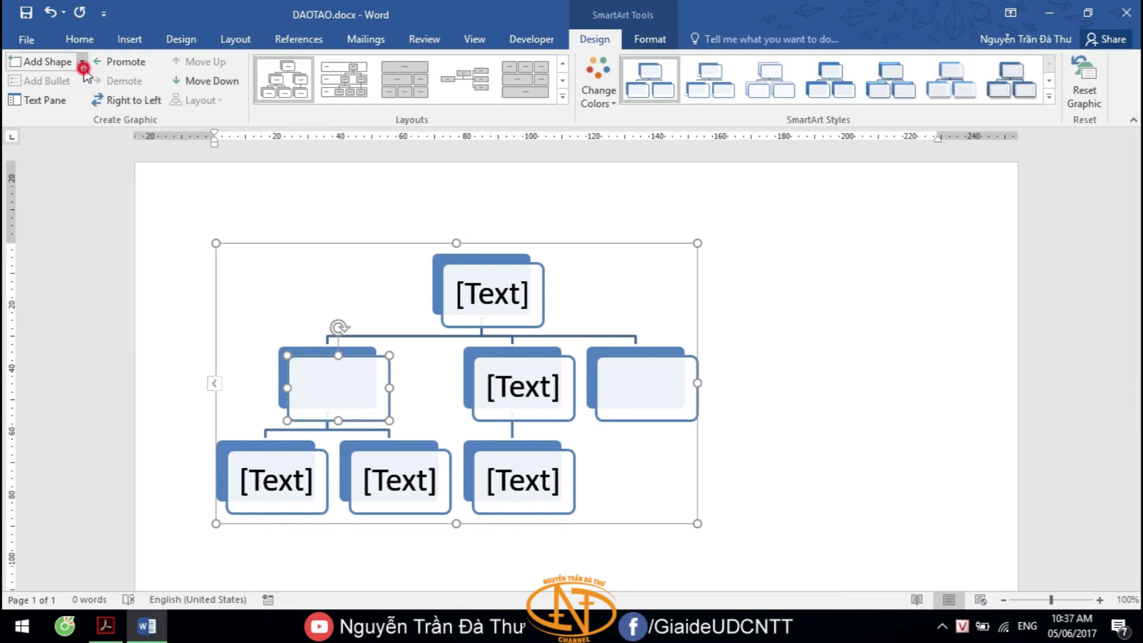
{"action": "left_click", "coordinate": [94, 137]}
{"action": "key", "text": "alt+Tab"}
{"action": "key", "text": "alt+Tab"}
{"action": "left_click", "coordinate": [571, 376]}
{"action": "left_click", "coordinate": [83, 67]}
{"action": "left_click", "coordinate": [95, 137]}
- Add more bottom-row boxes under the right branch and widen the chart so they fit
{"action": "key", "text": "alt+Tab"}
{"action": "key", "text": "alt+Tab"}
{"action": "left_click", "coordinate": [82, 61]}
{"action": "left_click", "coordinate": [48, 141]}
{"action": "left_click", "coordinate": [82, 61]}
{"action": "left_click", "coordinate": [47, 141]}
{"action": "left_click", "coordinate": [70, 67]}
{"action": "left_click_drag", "start_coordinate": [698, 383], "coordinate": [934, 376]}
{"action": "key", "text": "alt+Tab"}
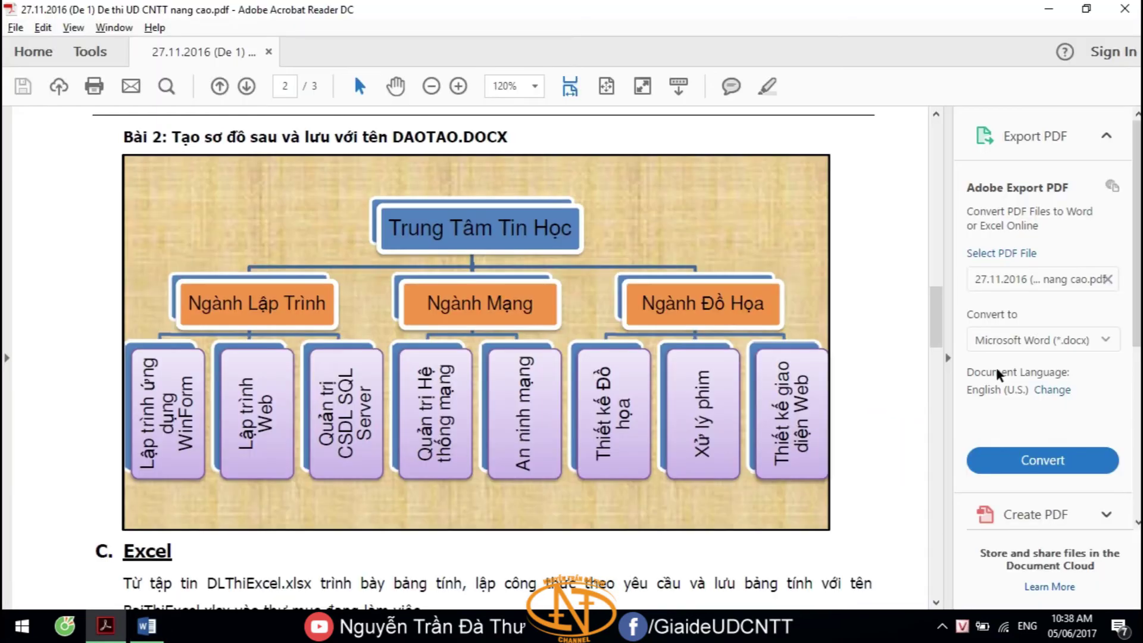
{"action": "key", "text": "alt+Tab"}
{"action": "left_click", "coordinate": [578, 338]}
- Label the top box Trung Tâm Tin Học and second level Ngành Lập Trình, Ngành Mạng, Ngành Đồ Họa
{"action": "type", "text": "Trung Tâm Tin Học"}
{"action": "left_click", "coordinate": [357, 410]}
{"action": "type", "text": "Ngành Lập Trình"}
{"action": "left_click", "coordinate": [587, 406]}
{"action": "type", "text": "Ngành Mạng"}
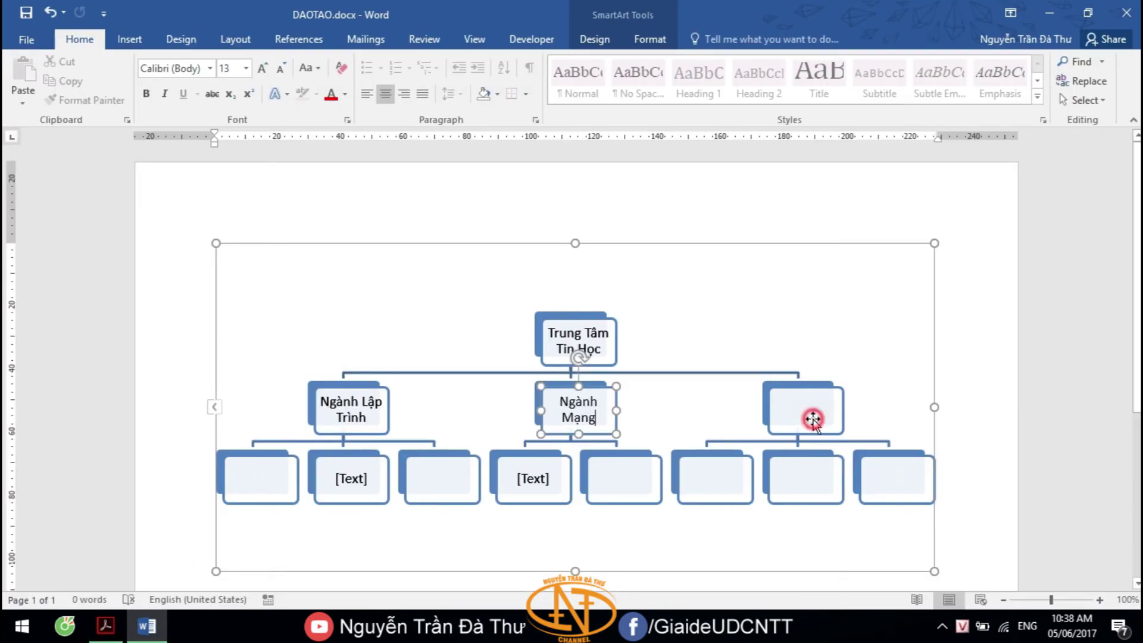
{"action": "left_click", "coordinate": [813, 419]}
{"action": "type", "text": "Ngành Đồ Họa"}
- Label the first bottom boxes Lập trình ứng dụng WinForm, Lập trình Web and Quản trị CSDL SQL Server
{"action": "left_click", "coordinate": [257, 474]}
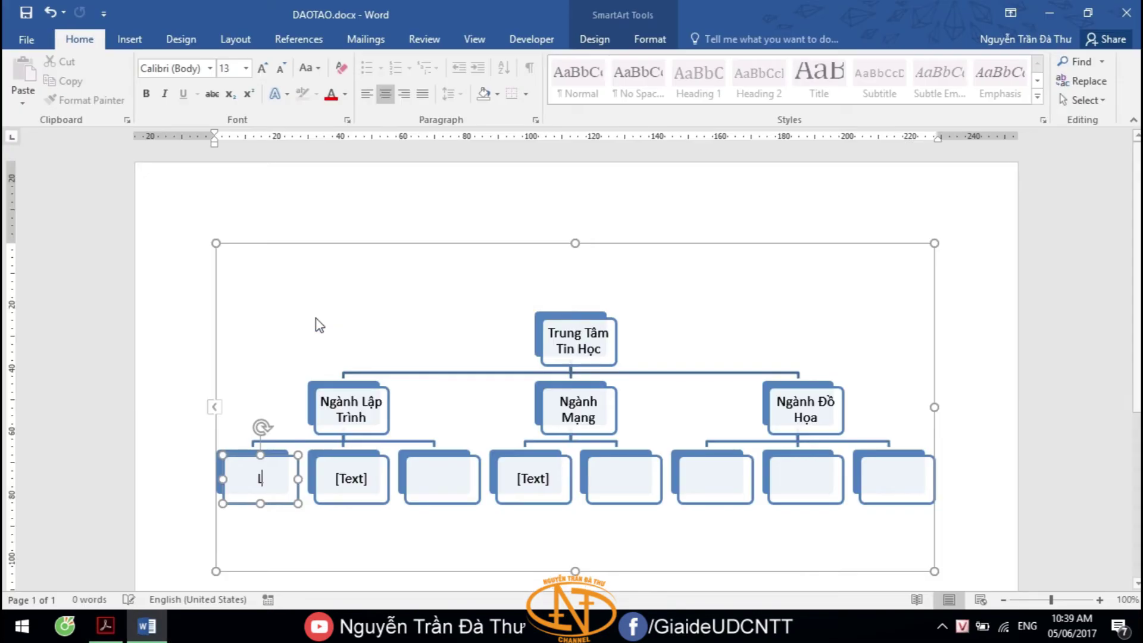
{"action": "type", "text": "Lập trình ứng dụng WinForm"}
{"action": "key", "text": "alt+Tab"}
{"action": "key", "text": "alt+Tab"}
{"action": "left_click", "coordinate": [351, 479]}
{"action": "type", "text": "Lập trình Web"}
{"action": "key", "text": "alt+Tab"}
{"action": "left_click", "coordinate": [499, 318]}
{"action": "type", "text": "Quản trị CSDL SQL"}
{"action": "key", "text": "alt+Tab"}
{"action": "key", "text": "alt+Tab"}
{"action": "type", "text": "Server"}
{"action": "key", "text": "alt+Tab"}
{"action": "key", "text": "alt+Tab"}
- Label the next bottom boxes Quản trị Hệ thống mạng, An ninh mạng and Thiết kế Đồ họa
{"action": "left_click", "coordinate": [533, 479]}
{"action": "type", "text": "Quản trị Hệ thống mạng"}
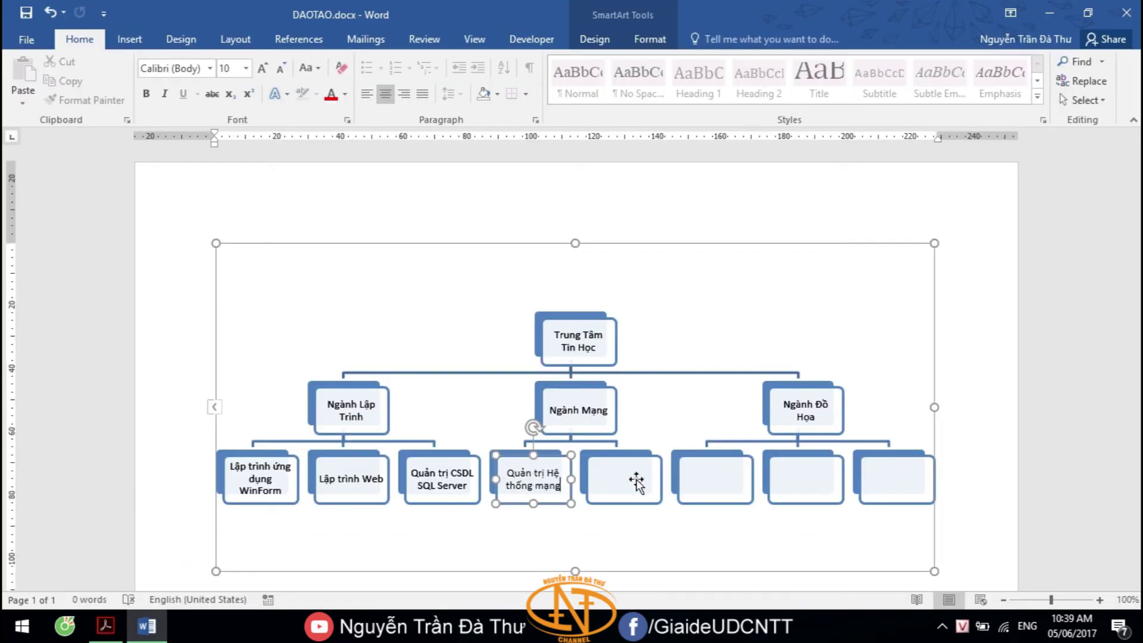
{"action": "left_click", "coordinate": [637, 481]}
{"action": "type", "text": "An ninh mạng"}
{"action": "key", "text": "alt+Tab"}
{"action": "key", "text": "alt+Tab"}
{"action": "left_click", "coordinate": [722, 483]}
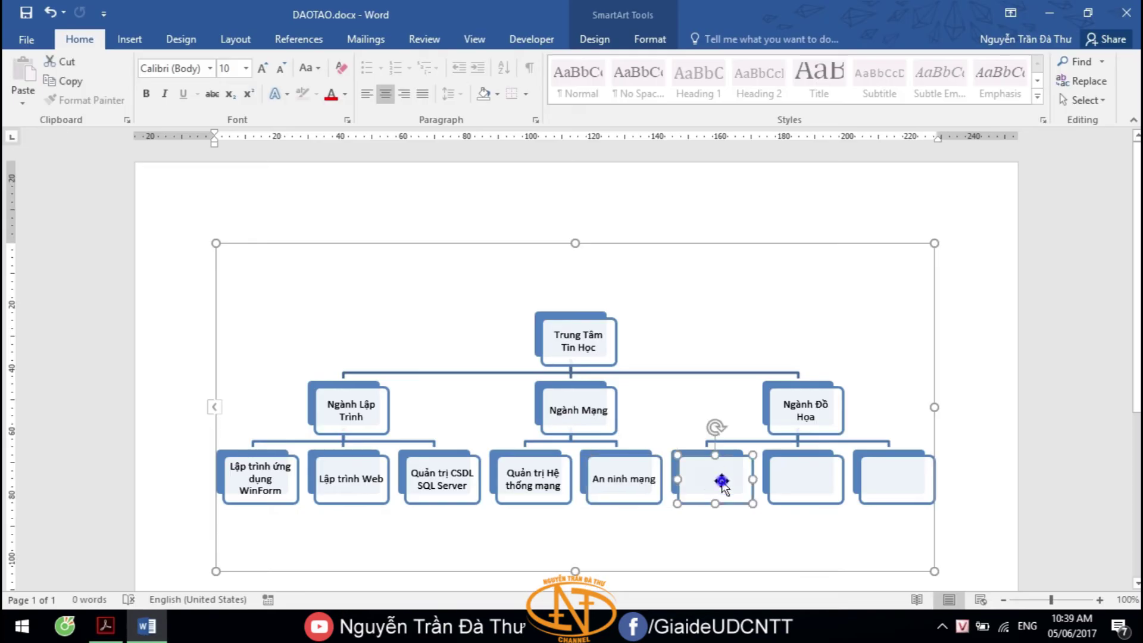
{"action": "key", "text": "alt+Tab"}
- Label the last bottom boxes Xử lý phim and Thiết kế giao diện Web
{"action": "key", "text": "alt+Tab"}
{"action": "type", "text": "Thiết kế Đồ họa"}
{"action": "key", "text": "alt+Tab"}
{"action": "key", "text": "alt+Tab"}
{"action": "right_click", "coordinate": [810, 488]}
{"action": "left_click", "coordinate": [852, 314]}
{"action": "type", "text": "Xử lý phim"}
{"action": "key", "text": "alt+Tab"}
{"action": "key", "text": "alt+Tab"}
{"action": "type", "text": "Thiết kế giao diện Web"}
{"action": "key", "text": "alt+Tab"}
{"action": "key", "text": "alt+Tab"}
{"action": "left_click", "coordinate": [267, 503]}
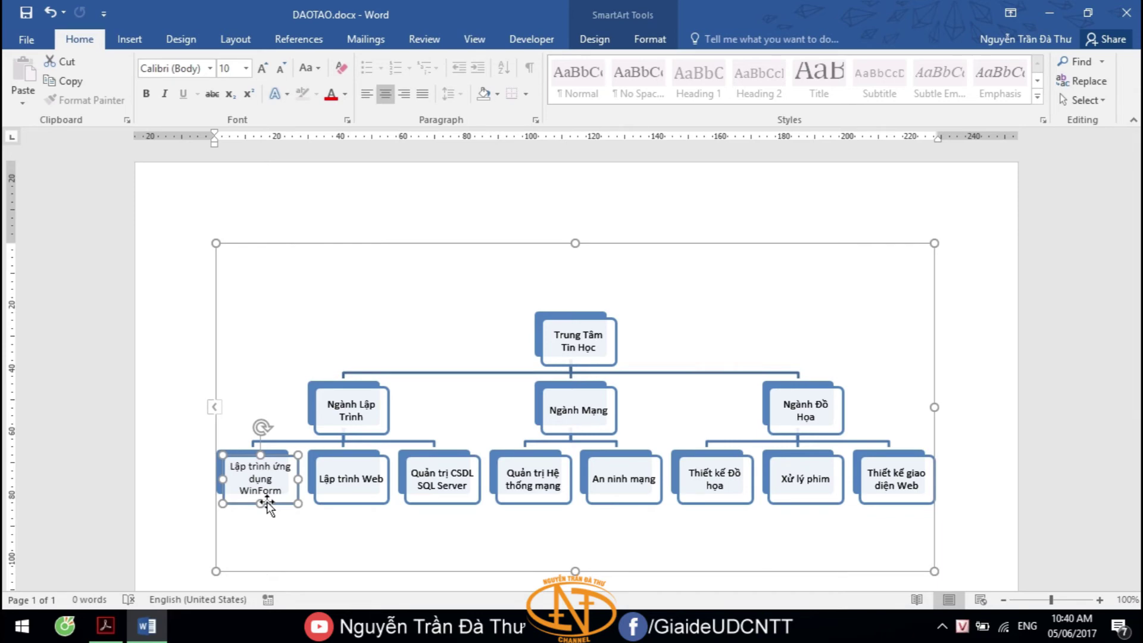
{"action": "key", "text": "alt+Tab"}
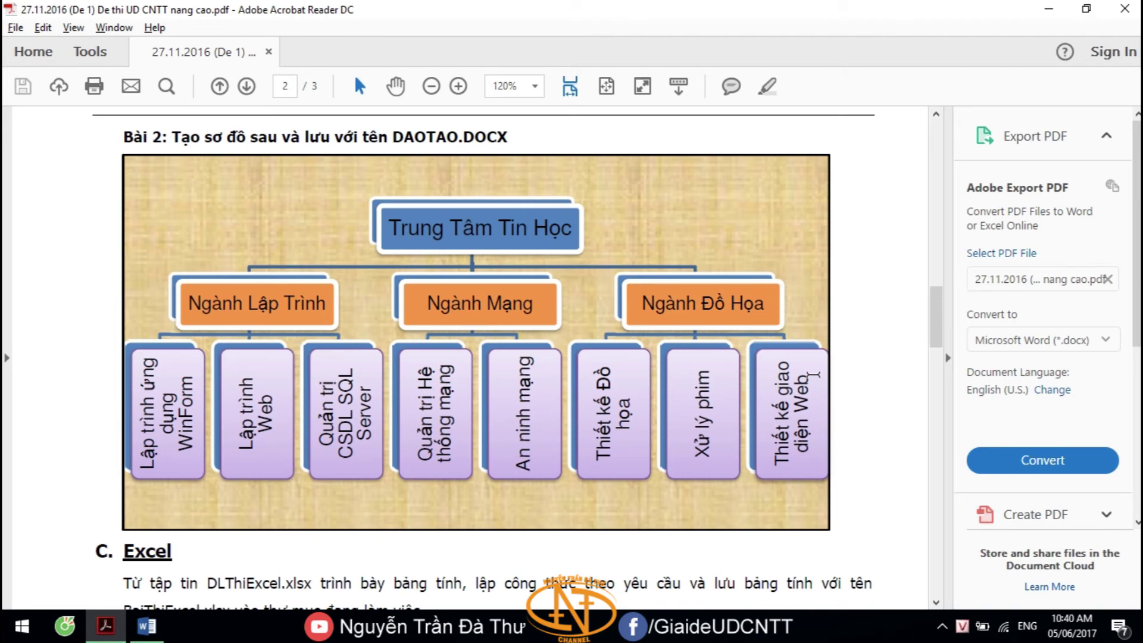
{"action": "key", "text": "alt+Tab"}
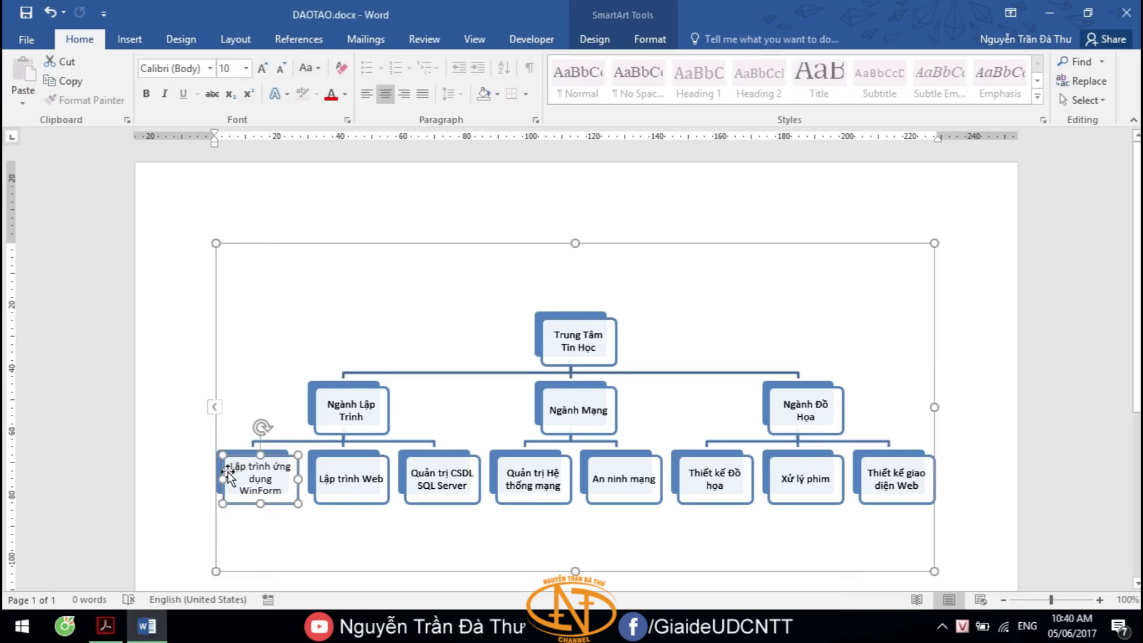
{"action": "left_click_drag", "start_coordinate": [231, 465], "coordinate": [284, 495]}
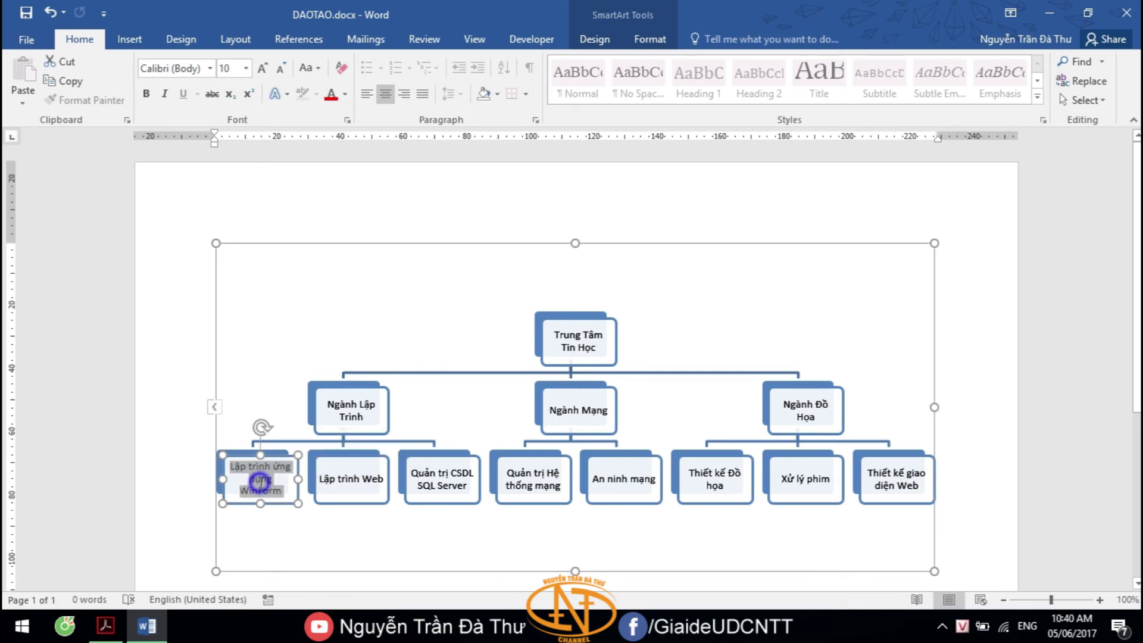
- Rotate the text of the first bottom-row box 270° in the Format Shape text options
{"action": "right_click", "coordinate": [262, 492]}
{"action": "left_click", "coordinate": [342, 438]}
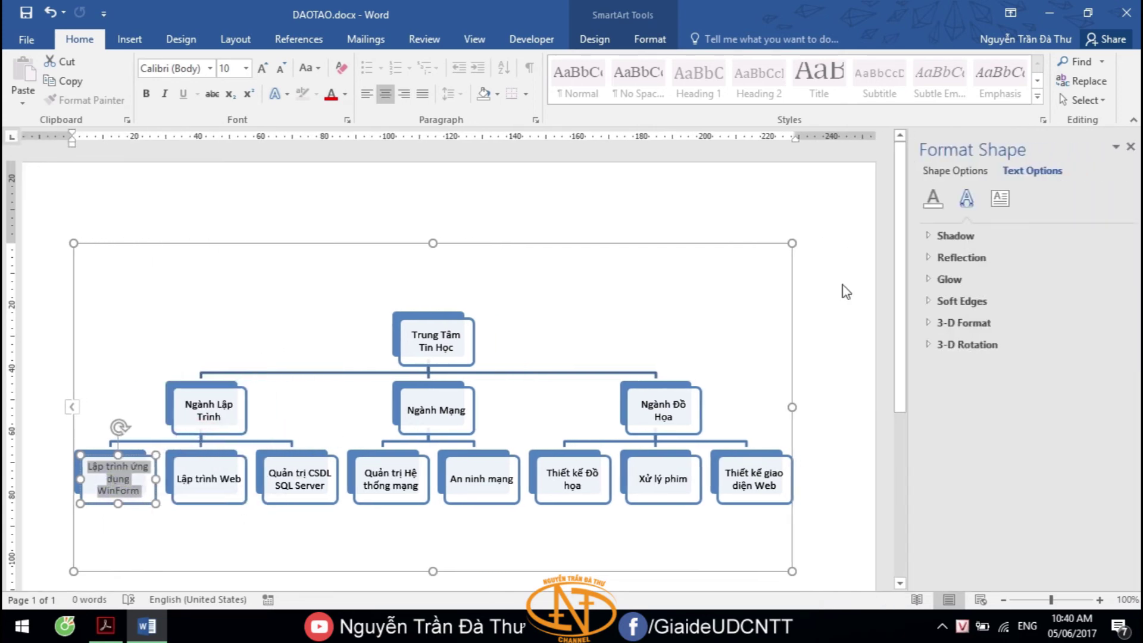
{"action": "left_click", "coordinate": [1001, 202]}
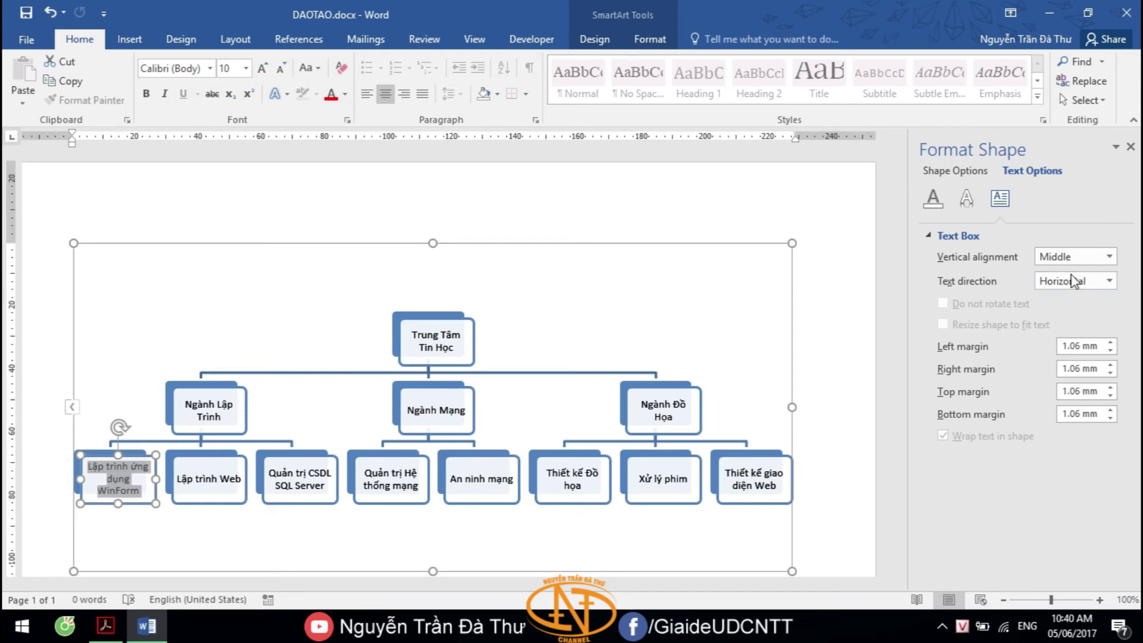
{"action": "left_click", "coordinate": [1093, 282]}
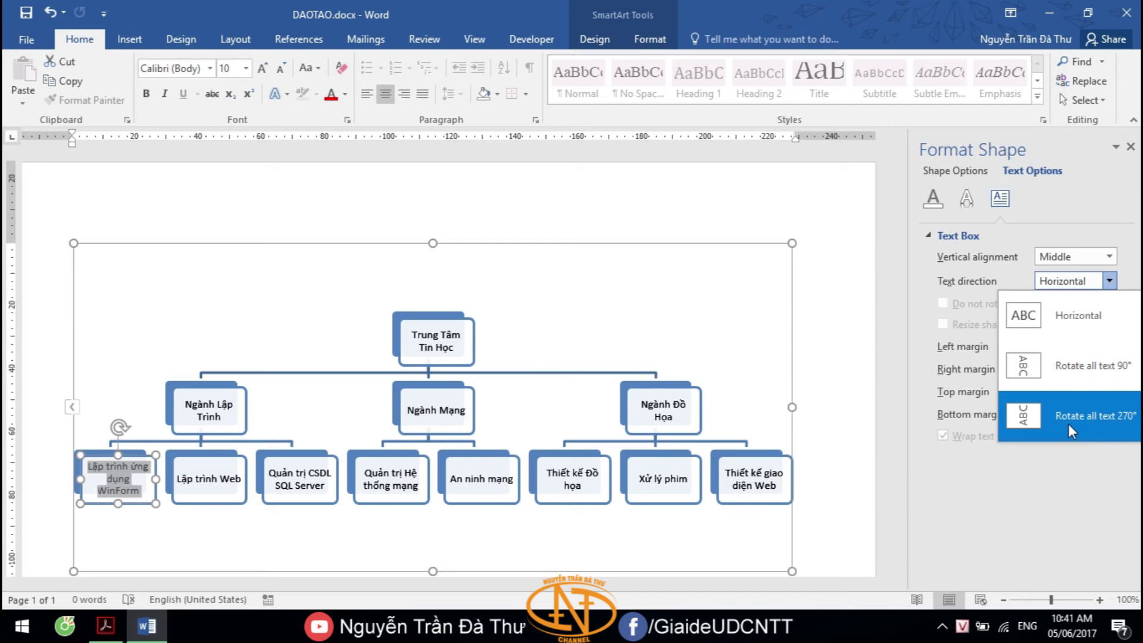
{"action": "left_click", "coordinate": [1069, 428]}
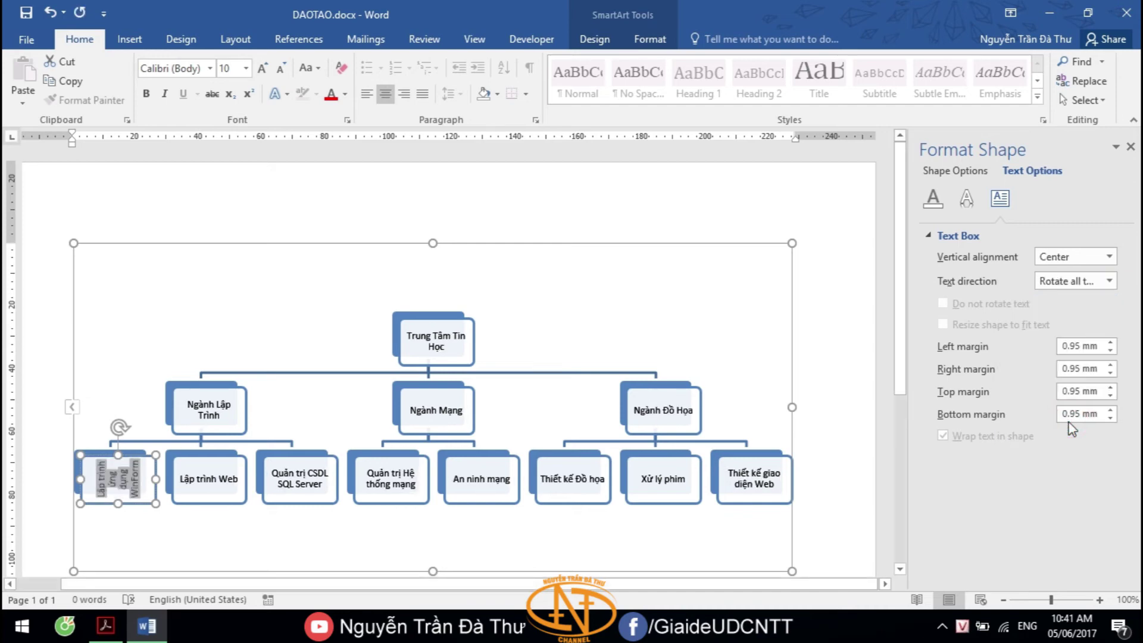
- Rotate the Lập trình Web, Quản trị CSDL SQL Server and Quản trị Hệ thống mạng text 270°
{"action": "left_click", "coordinate": [182, 486]}
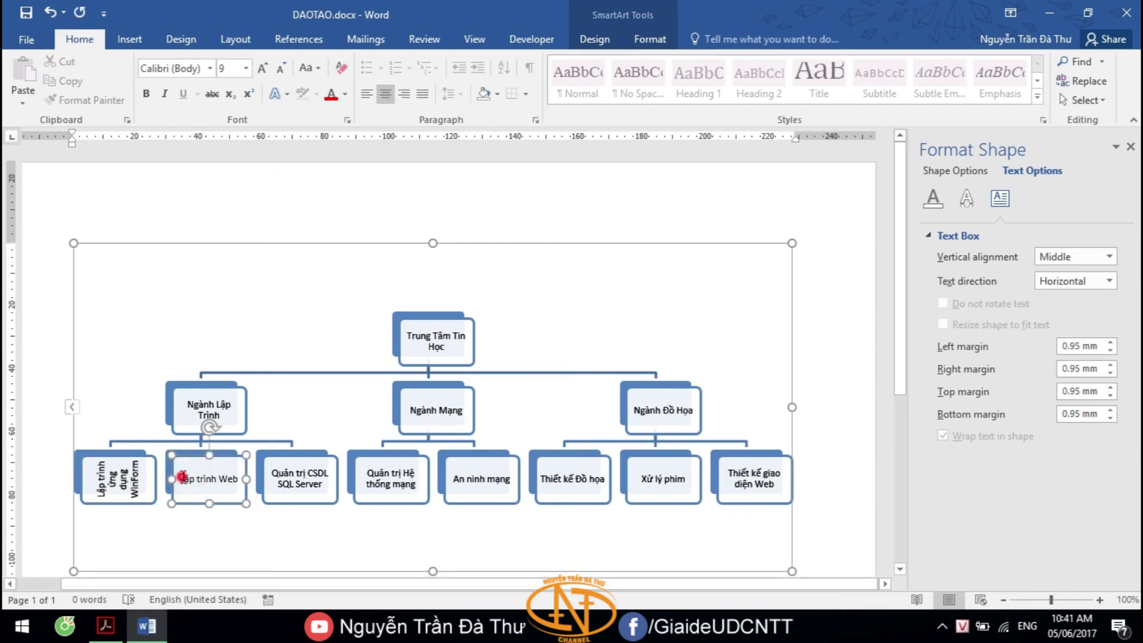
{"action": "left_click", "coordinate": [1109, 281]}
{"action": "left_click", "coordinate": [1058, 414]}
{"action": "left_click", "coordinate": [299, 478]}
{"action": "key", "text": "F4"}
{"action": "left_click", "coordinate": [390, 478]}
{"action": "key", "text": "F4"}
{"action": "left_click", "coordinate": [481, 478]}
- Rotate the Thiết kế Đồ họa, Xử lý phim and Thiết kế giao diện Web text 270°
{"action": "left_click", "coordinate": [572, 478]}
{"action": "left_click", "coordinate": [1110, 281]}
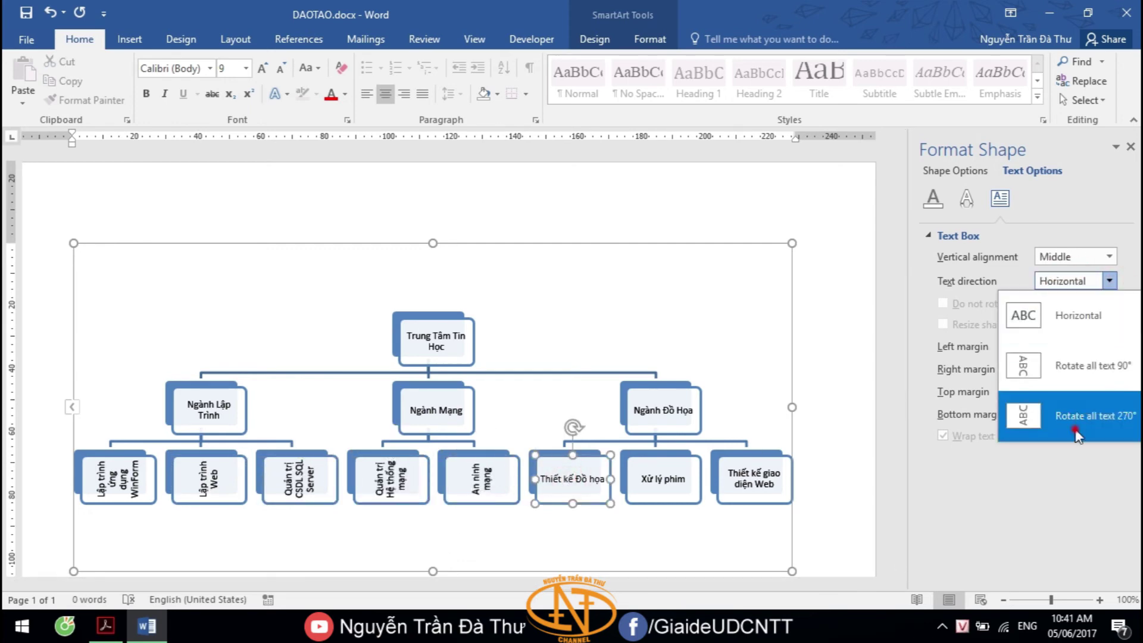
{"action": "left_click", "coordinate": [1066, 408]}
{"action": "left_click", "coordinate": [662, 479]}
{"action": "left_click", "coordinate": [1110, 280]}
{"action": "left_click", "coordinate": [1066, 409]}
{"action": "left_click", "coordinate": [733, 472]}
{"action": "left_click", "coordinate": [1109, 281]}
{"action": "left_click", "coordinate": [1066, 409]}
{"action": "key", "text": "alt+Tab"}
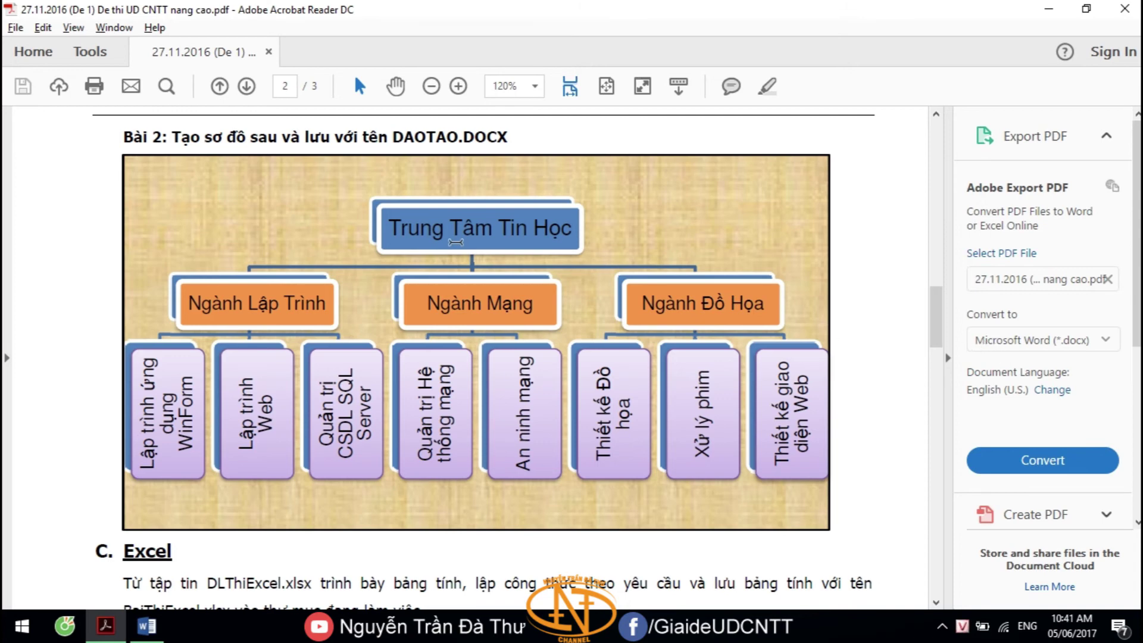
{"action": "key", "text": "alt+Tab"}
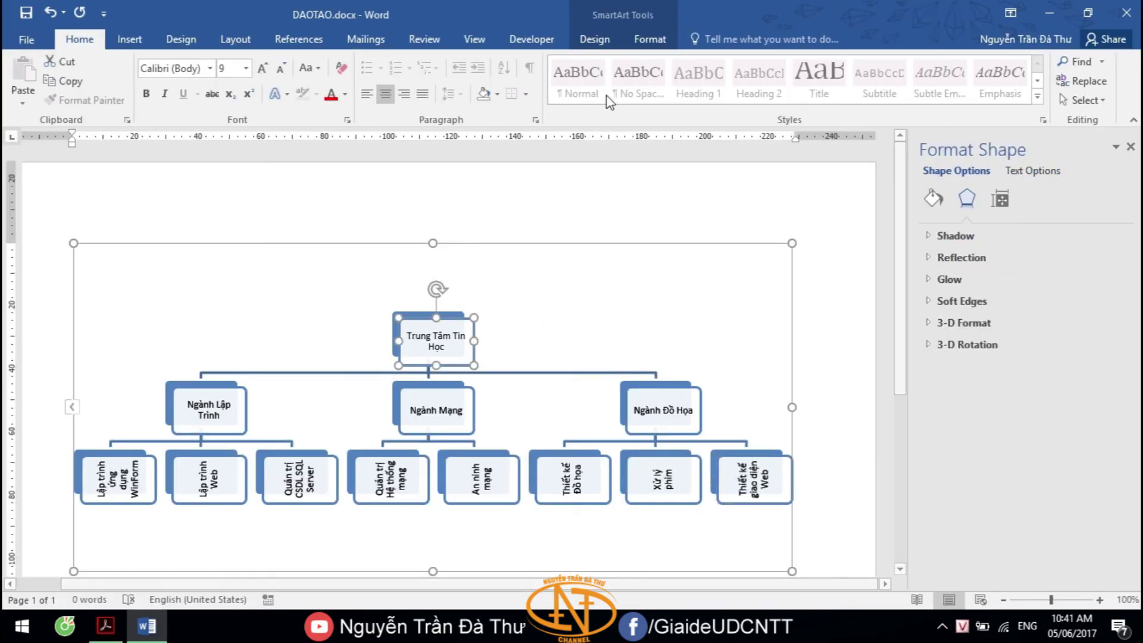
- Apply a blue shape style to the top Trung Tâm Tin Học box
{"action": "left_click", "coordinate": [650, 40]}
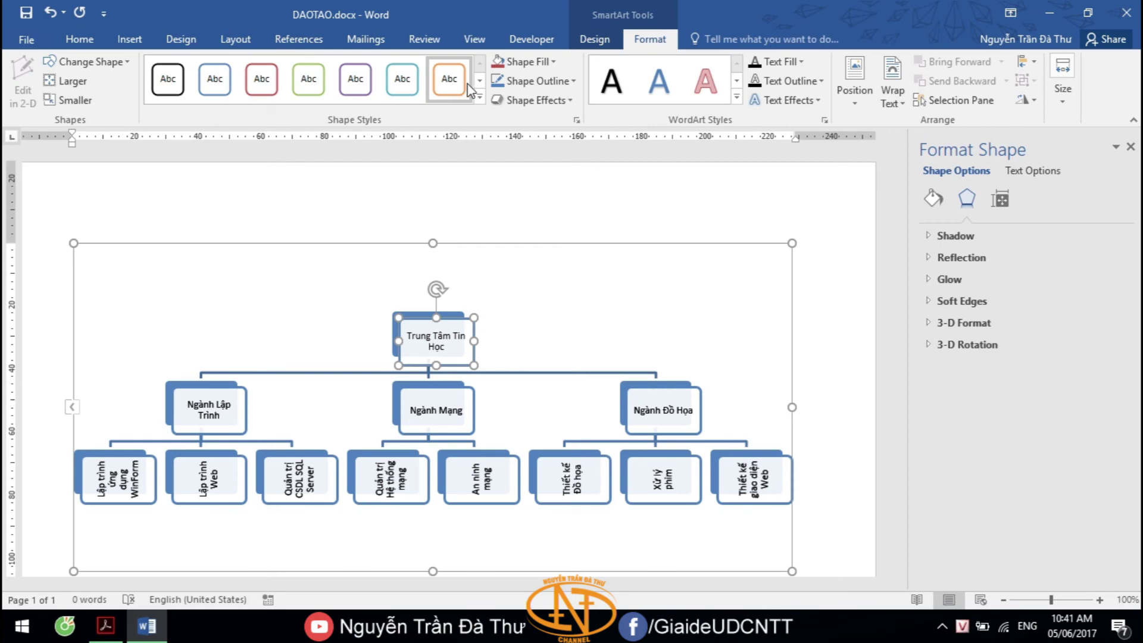
{"action": "left_click", "coordinate": [480, 97]}
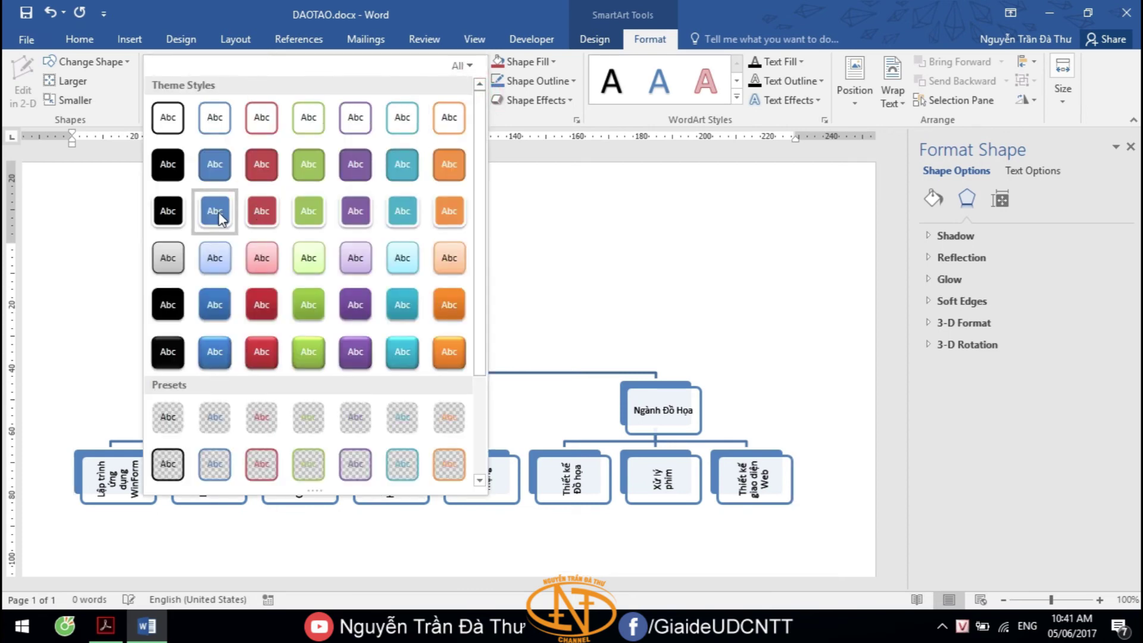
{"action": "left_click", "coordinate": [217, 212]}
- Make the Ngành Lập Trình, Ngành Mạng and Ngành Đồ Họa boxes orange
{"action": "left_click", "coordinate": [233, 405]}
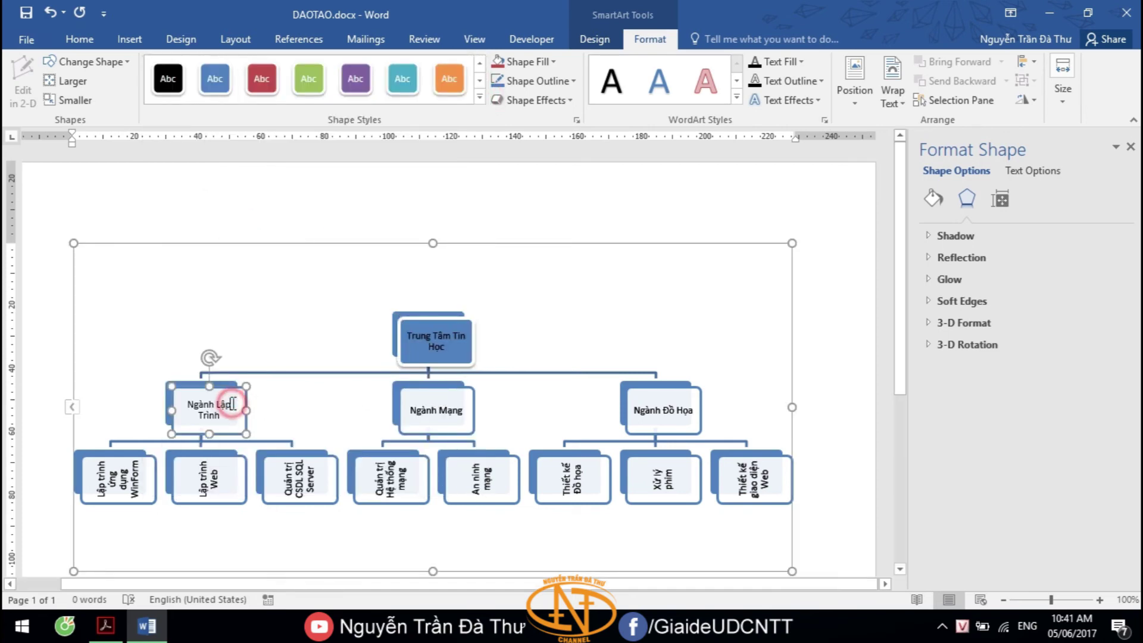
{"action": "key", "text": "alt+Tab"}
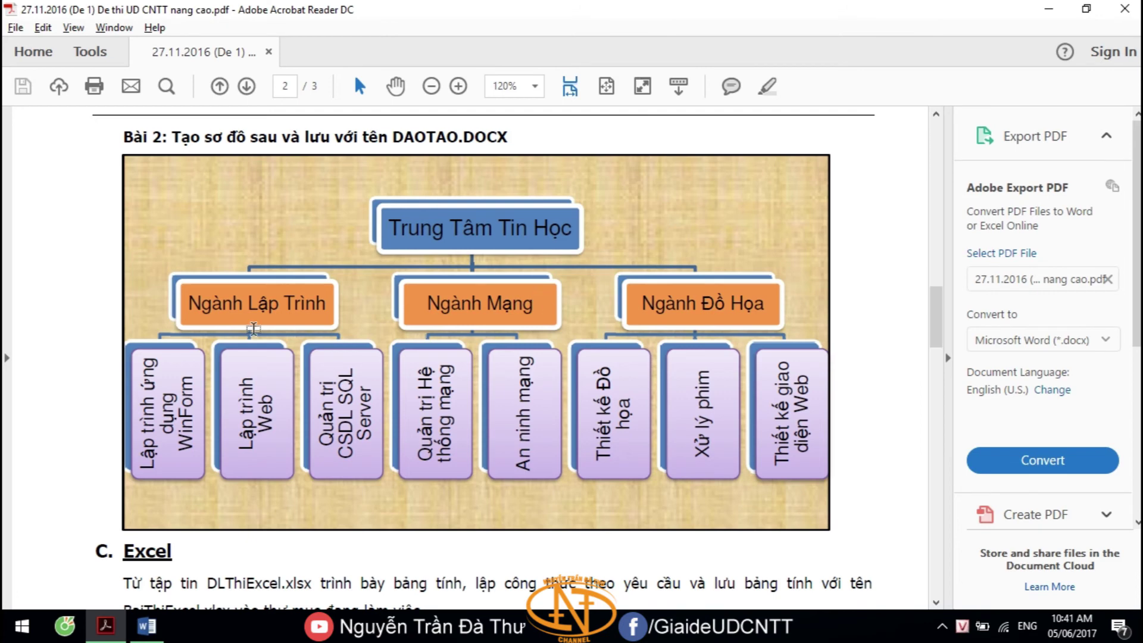
{"action": "key", "text": "alt+Tab"}
{"action": "left_click", "coordinate": [244, 404]}
{"action": "left_click", "coordinate": [449, 79]}
{"action": "left_click", "coordinate": [462, 396]}
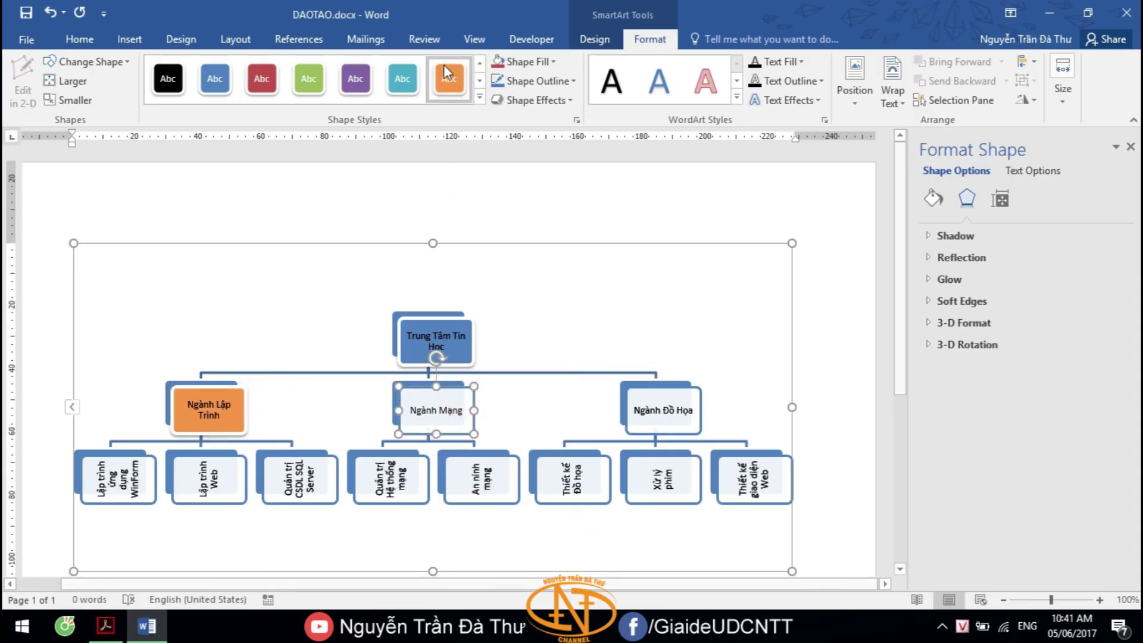
{"action": "left_click", "coordinate": [449, 79]}
{"action": "left_click", "coordinate": [661, 402]}
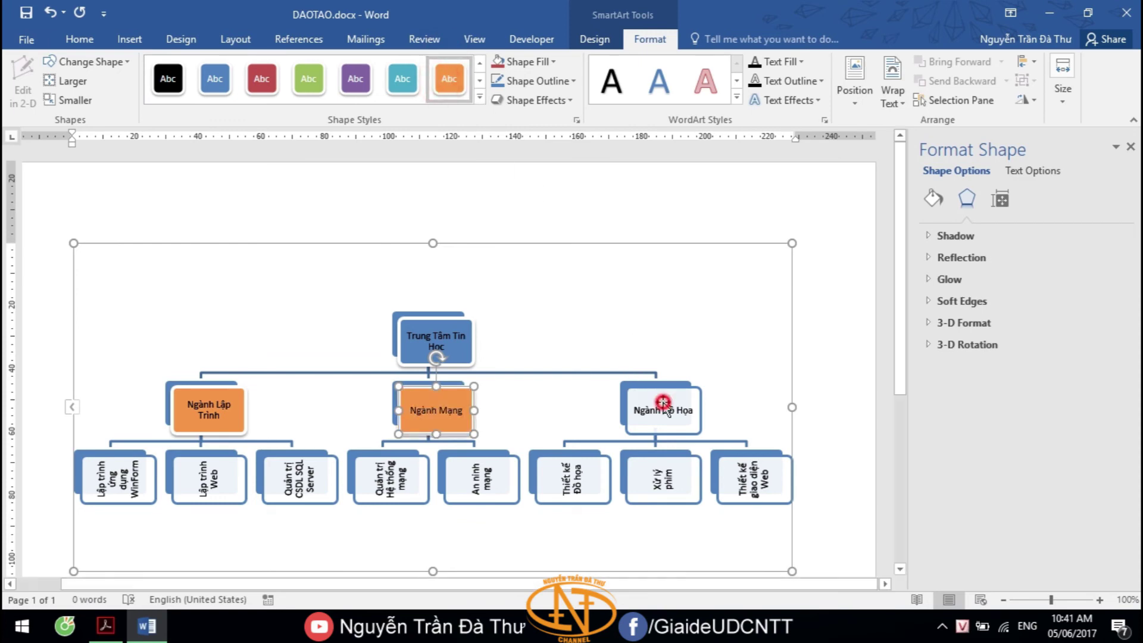
{"action": "left_click", "coordinate": [449, 78]}
- Select all eight bottom-row course boxes and give them a light purple shape style
{"action": "key", "text": "alt+Tab"}
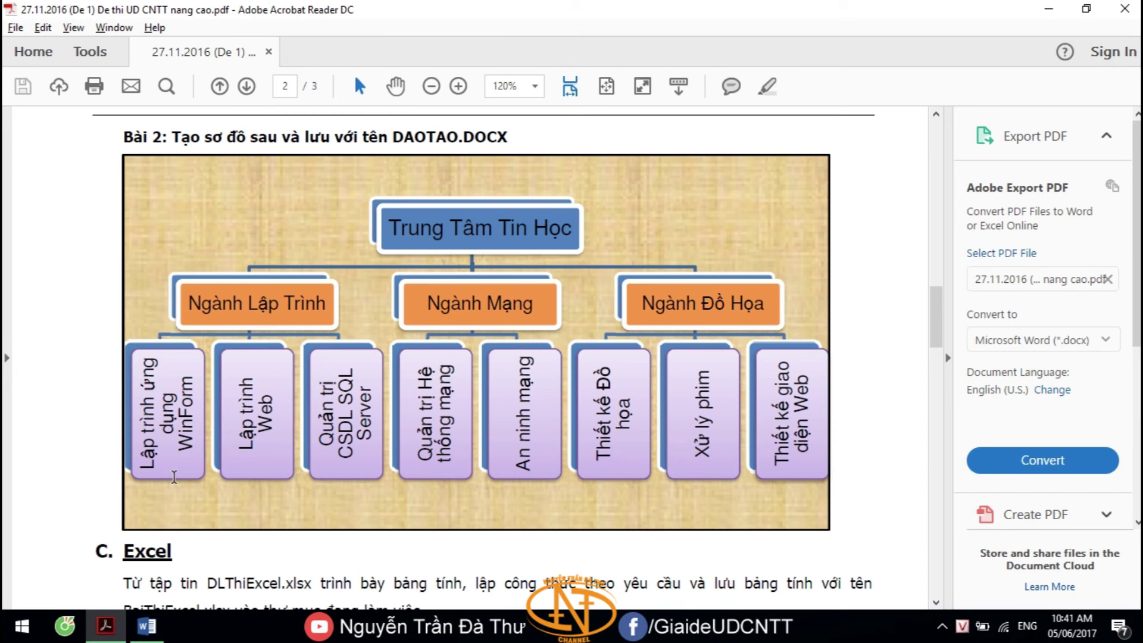
{"action": "key", "text": "alt+Tab"}
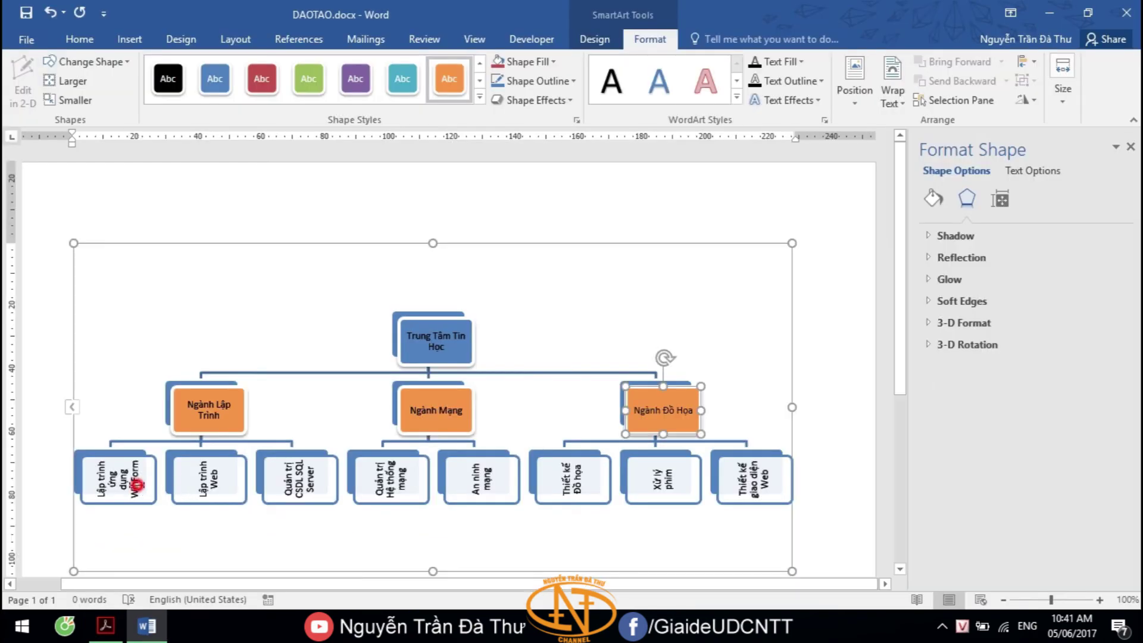
{"action": "left_click", "coordinate": [152, 483]}
{"action": "left_click", "coordinate": [221, 482], "text": "ctrl"}
{"action": "left_click", "coordinate": [312, 480], "text": "ctrl"}
{"action": "left_click", "coordinate": [395, 477], "text": "ctrl"}
{"action": "left_click", "coordinate": [481, 475], "text": "ctrl"}
{"action": "left_click", "coordinate": [575, 473], "text": "ctrl"}
{"action": "left_click", "coordinate": [660, 471], "text": "ctrl"}
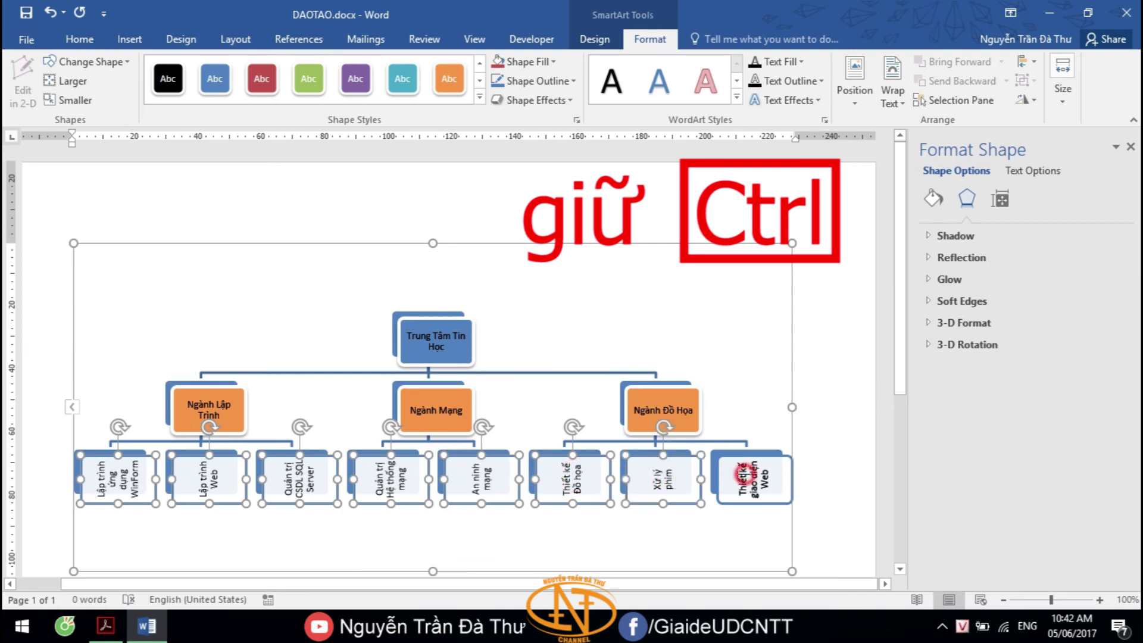
{"action": "left_click", "coordinate": [745, 474], "text": "ctrl"}
{"action": "left_click", "coordinate": [480, 96]}
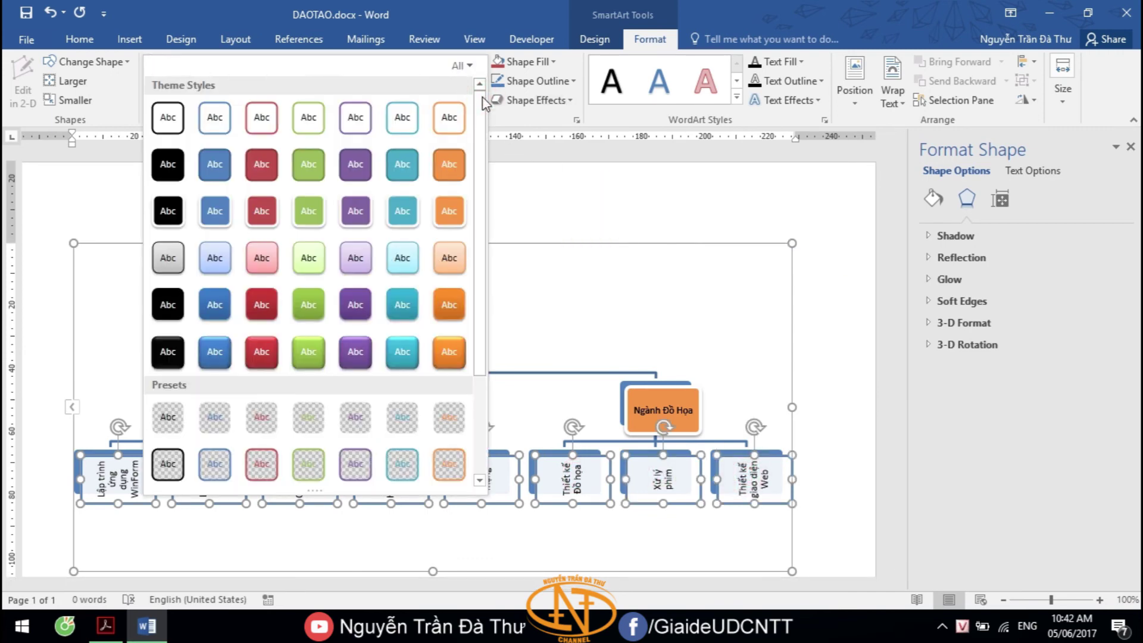
{"action": "left_click", "coordinate": [363, 255]}
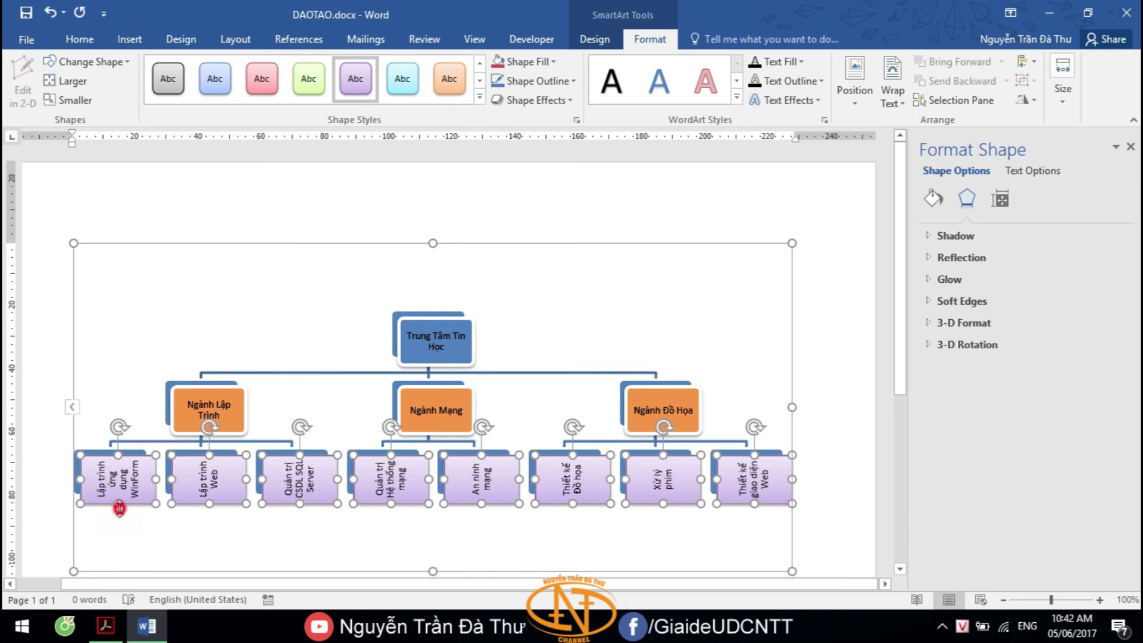
- Make the bottom-row boxes taller and widen the Trung Tâm Tin Học top box
{"action": "left_click_drag", "start_coordinate": [119, 505], "coordinate": [120, 536]}
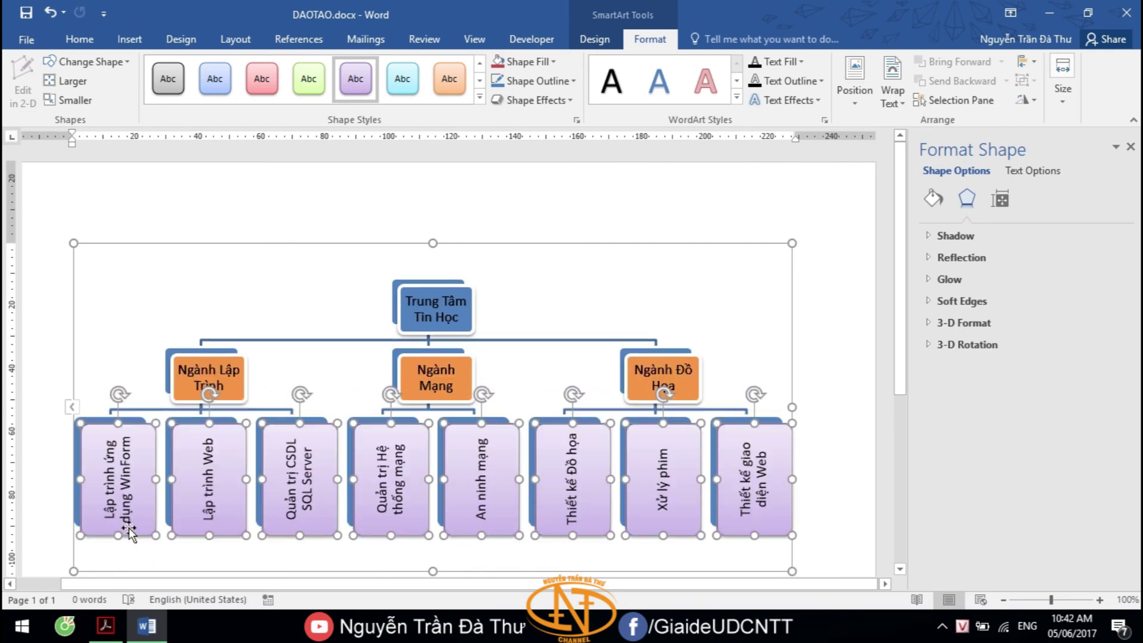
{"action": "left_click", "coordinate": [433, 283]}
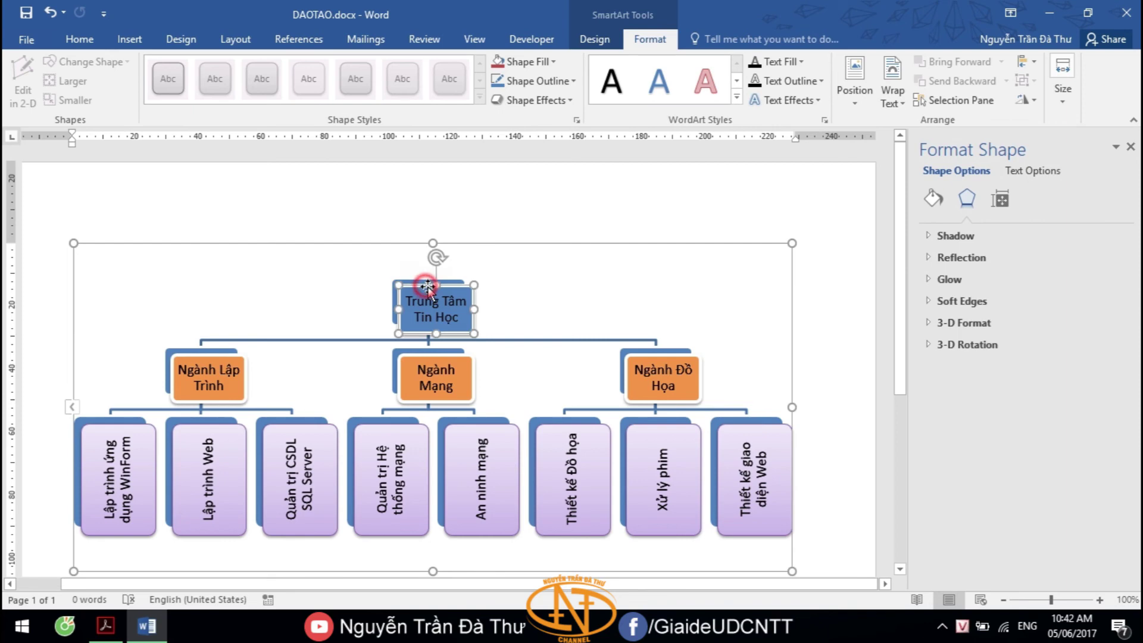
{"action": "left_click_drag", "start_coordinate": [473, 309], "coordinate": [530, 309]}
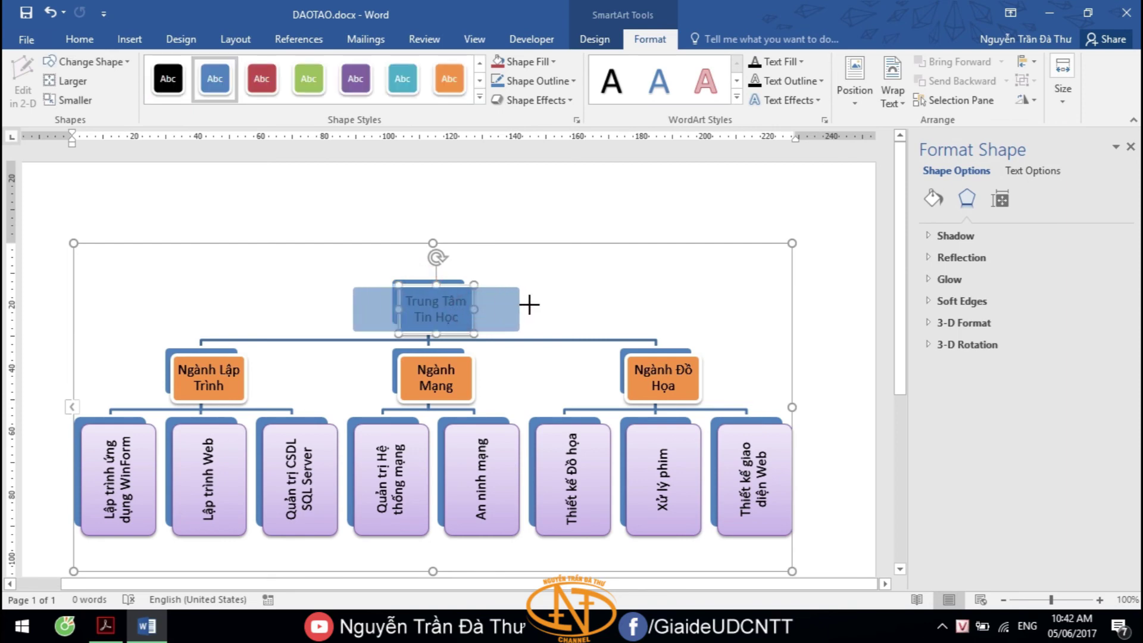
- Widen the three second-level boxes so each label fits one line, then compare with the PDF
{"action": "left_click", "coordinate": [393, 378]}
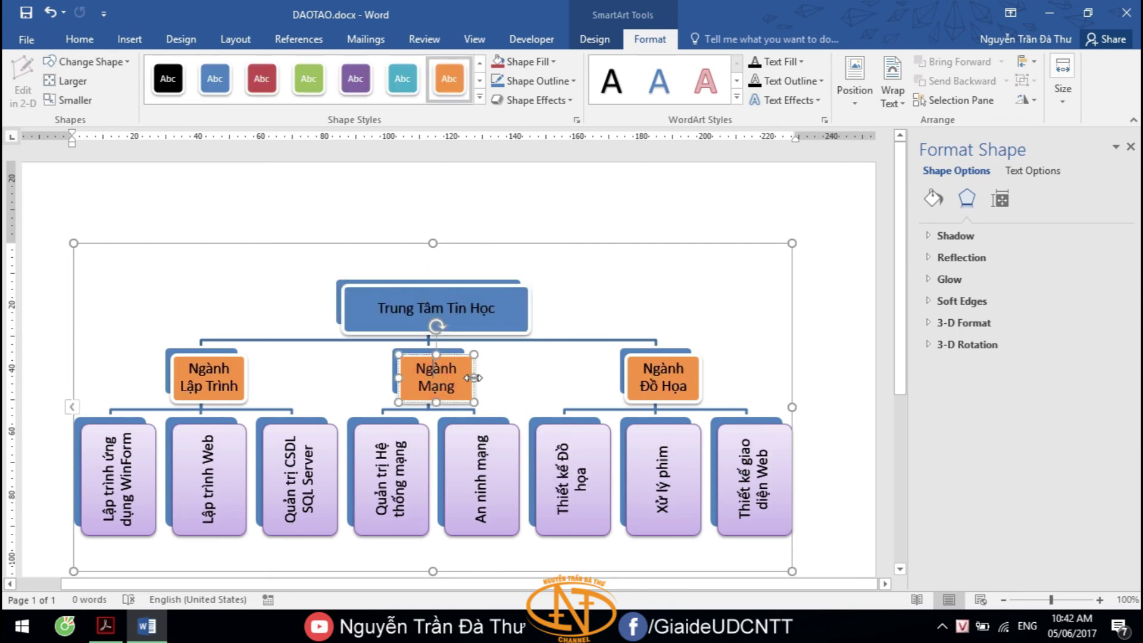
{"action": "left_click", "coordinate": [242, 376], "text": "ctrl"}
{"action": "left_click", "coordinate": [692, 383], "text": "ctrl"}
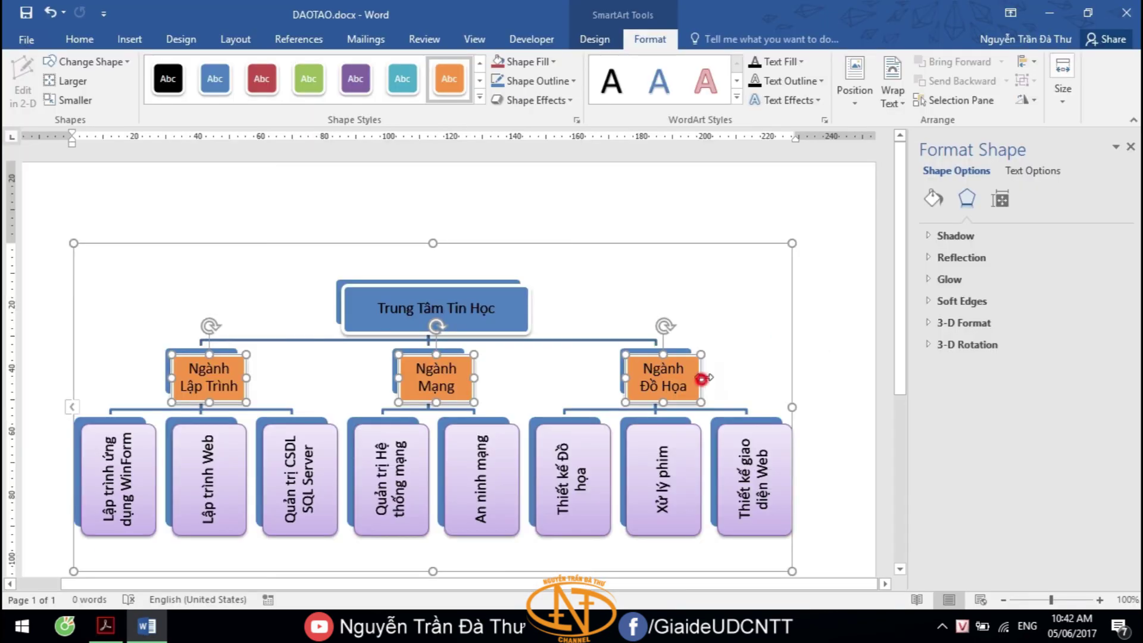
{"action": "left_click_drag", "start_coordinate": [701, 379], "coordinate": [744, 374]}
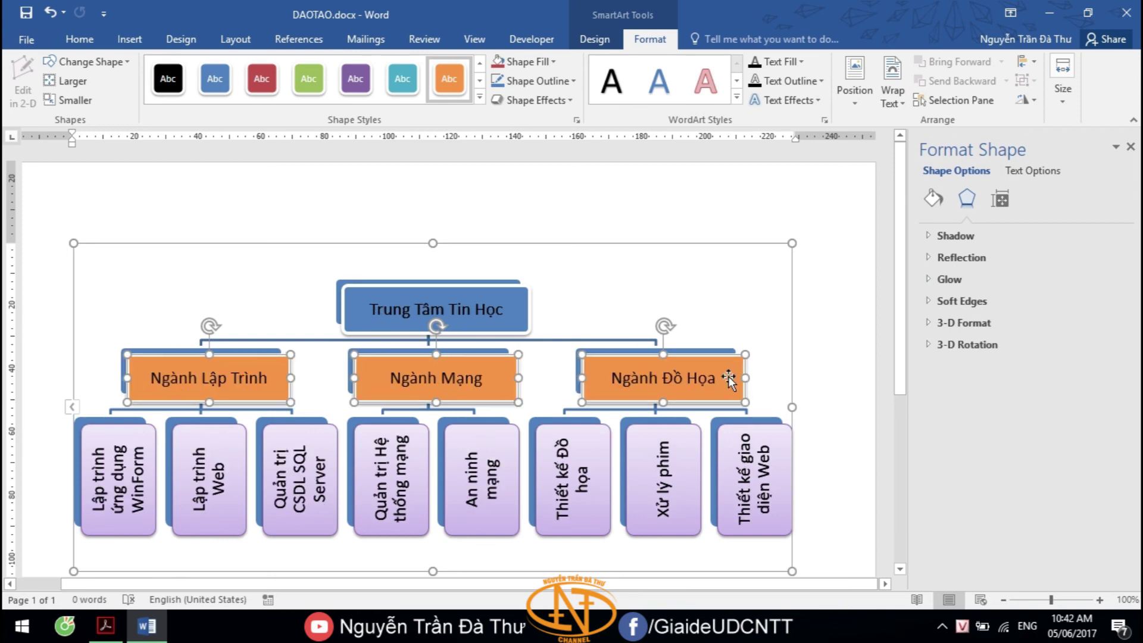
{"action": "left_click", "coordinate": [487, 286]}
{"action": "key", "text": "alt+Tab"}
{"action": "key", "text": "alt+Tab"}
{"action": "key", "text": "alt+Tab"}
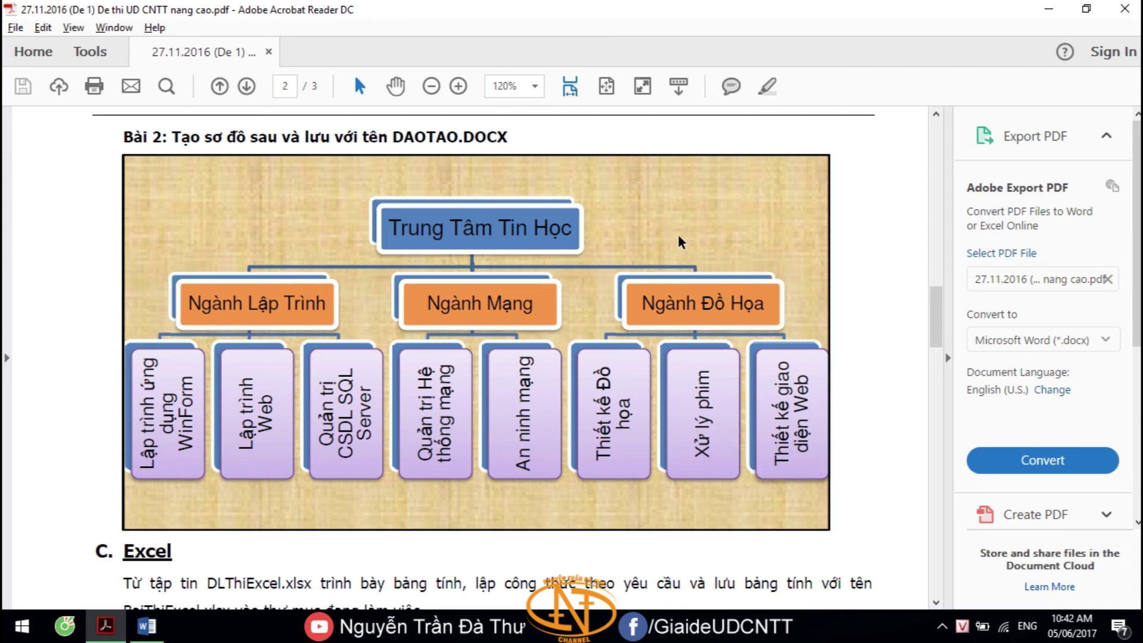
{"action": "key", "text": "alt+Tab"}
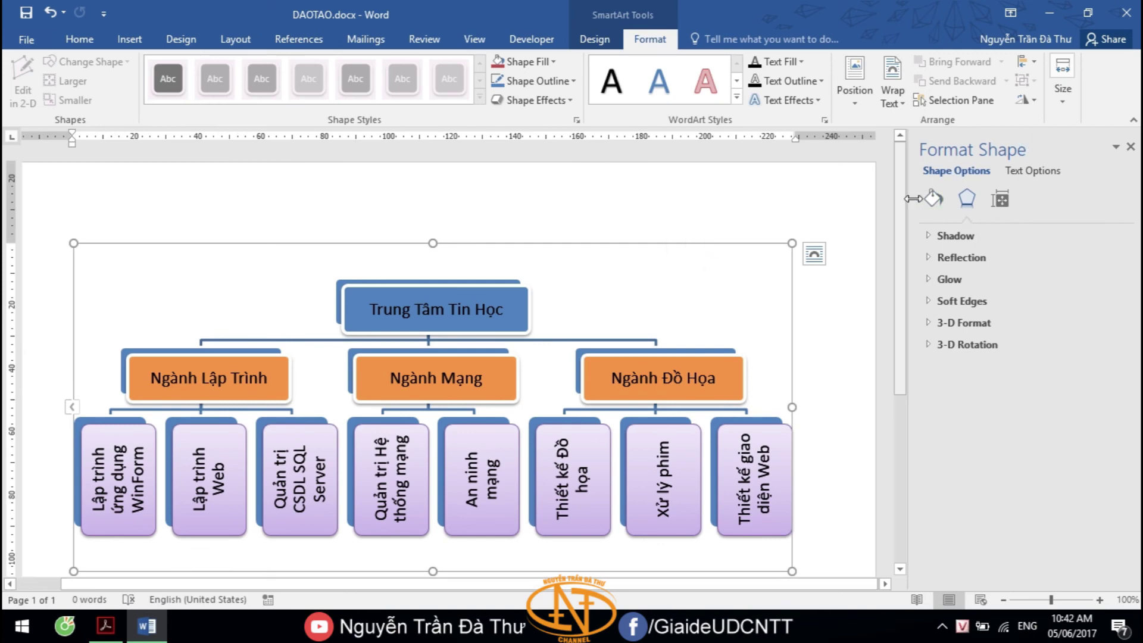
- Fill the SmartArt background with the Papyrus texture, then switch to the exercise PDF
{"action": "left_click", "coordinate": [934, 199]}
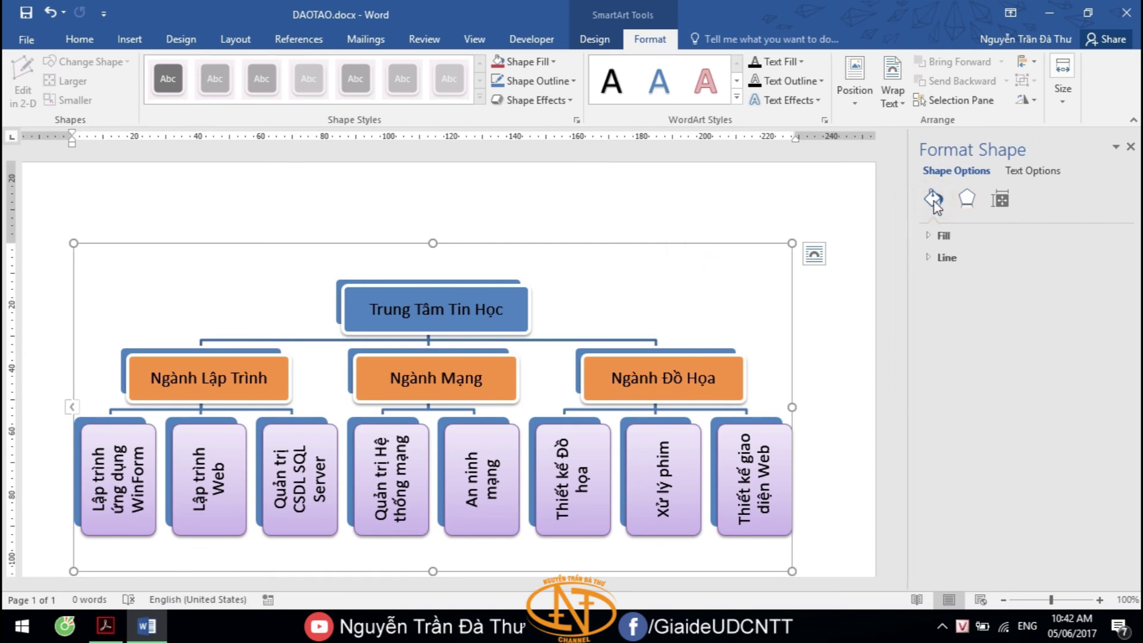
{"action": "left_click", "coordinate": [934, 236]}
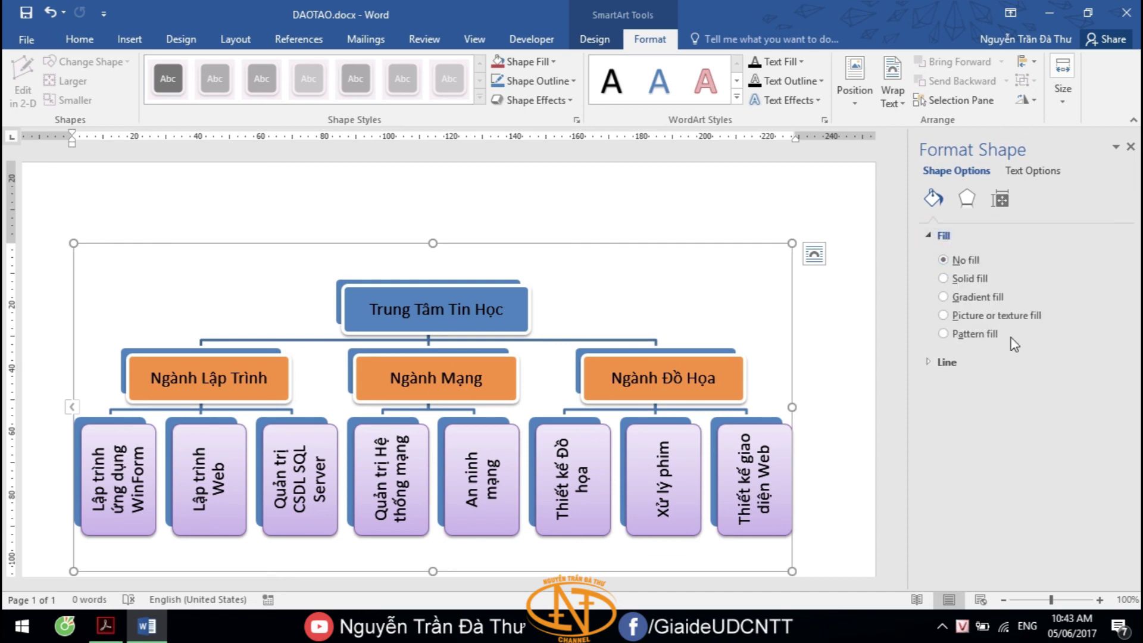
{"action": "left_click", "coordinate": [967, 320]}
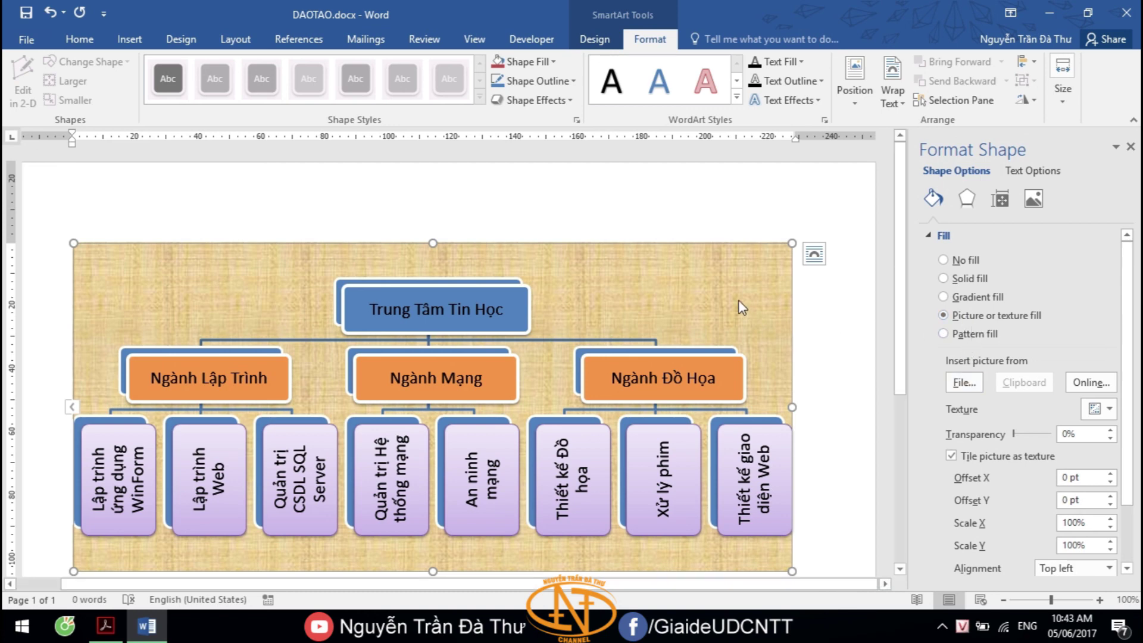
{"action": "left_click", "coordinate": [1110, 409]}
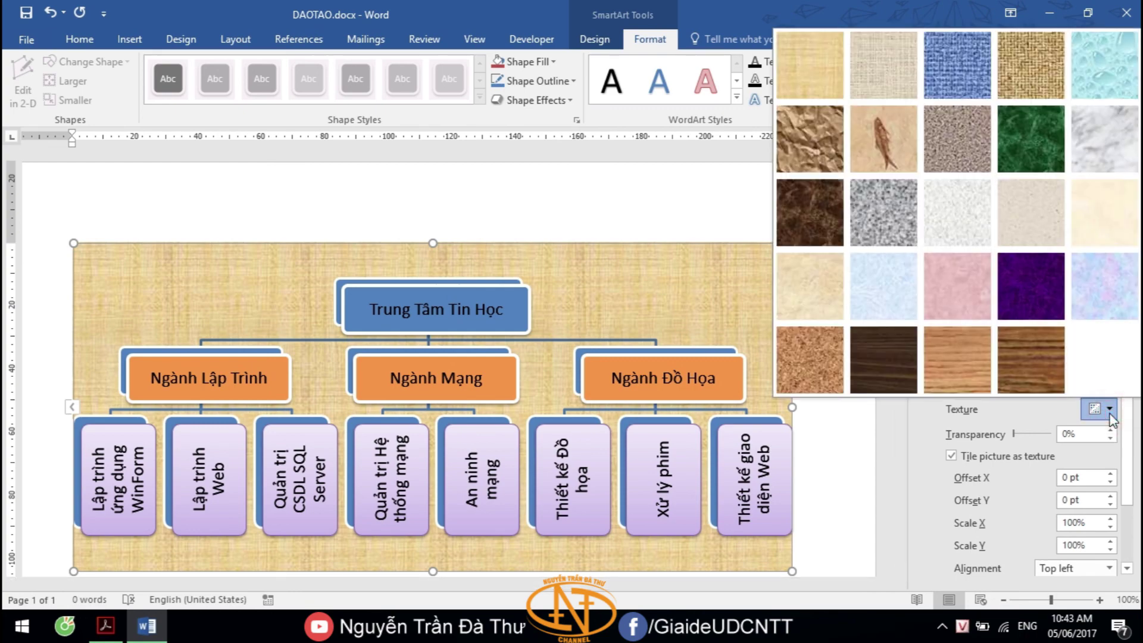
{"action": "left_click", "coordinate": [1112, 420]}
{"action": "key", "text": "alt+Tab"}
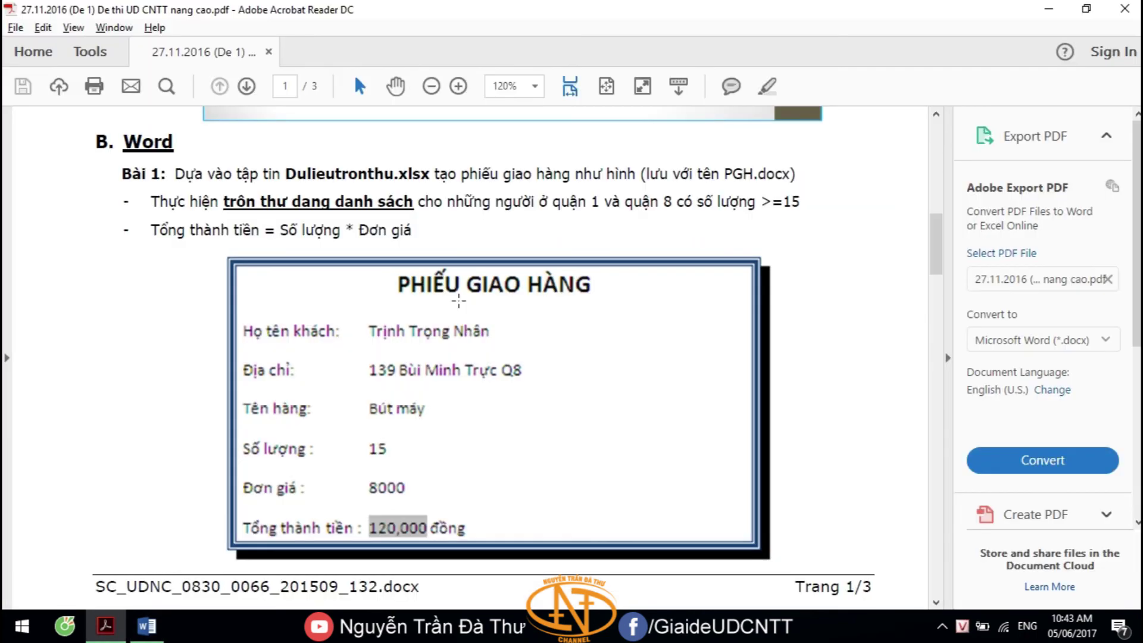